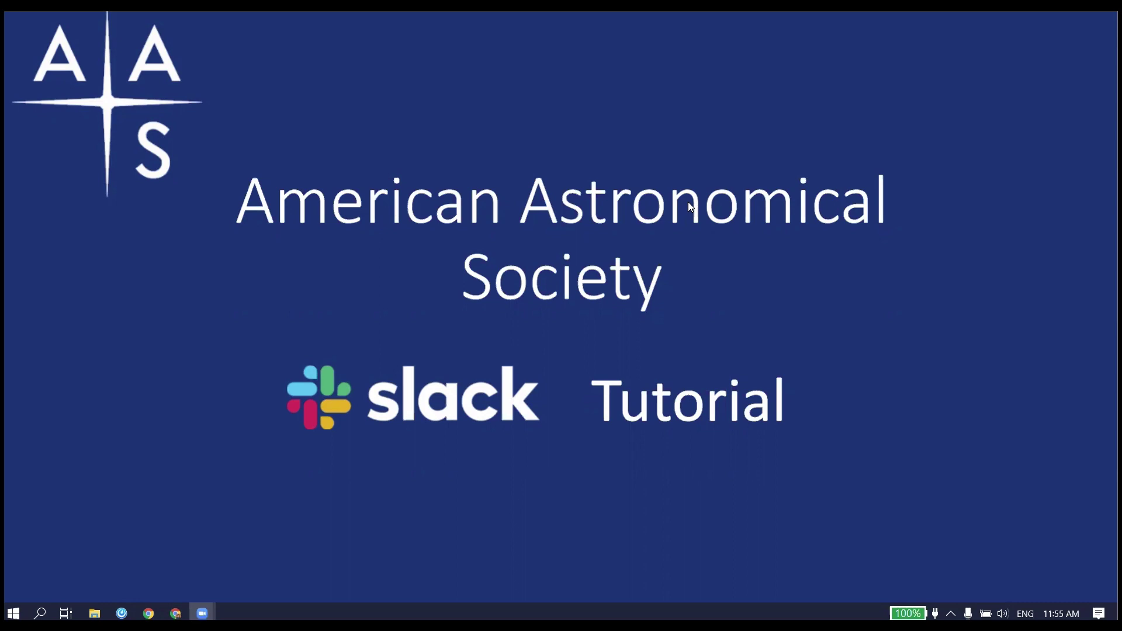
Step: Advance the slideshow to the AAS Meetings slide covering Joining Slack/installing
{"action": "left_click", "coordinate": [724, 236]}
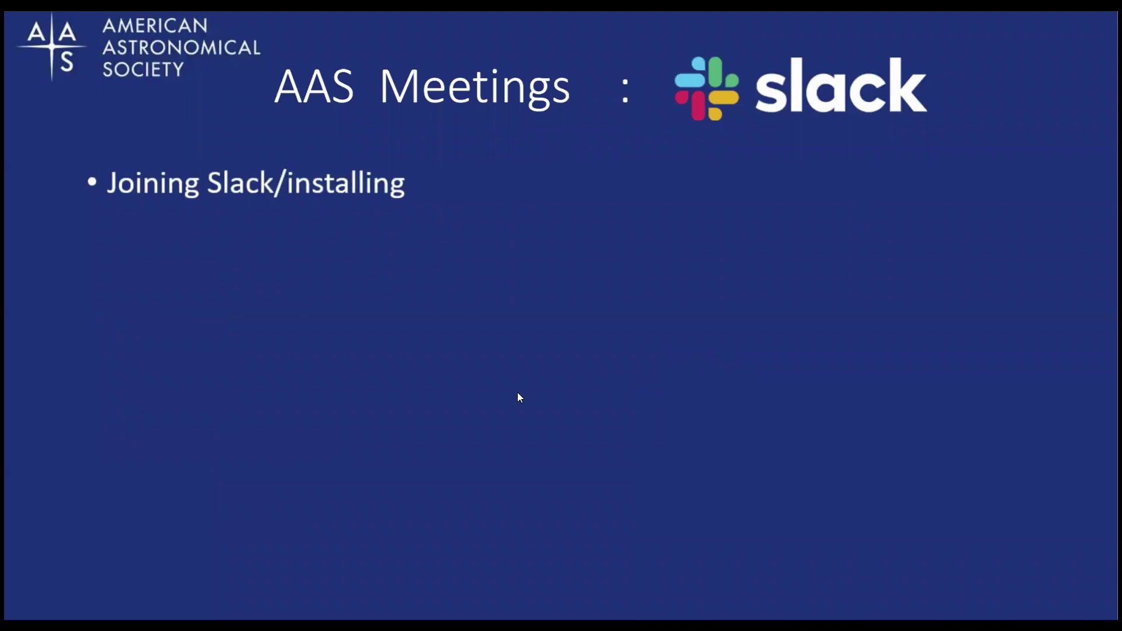
Step: Bring up the Slack invitation email for the 237th AAS Meeting and scroll through it
{"action": "key", "text": "alt+Tab"}
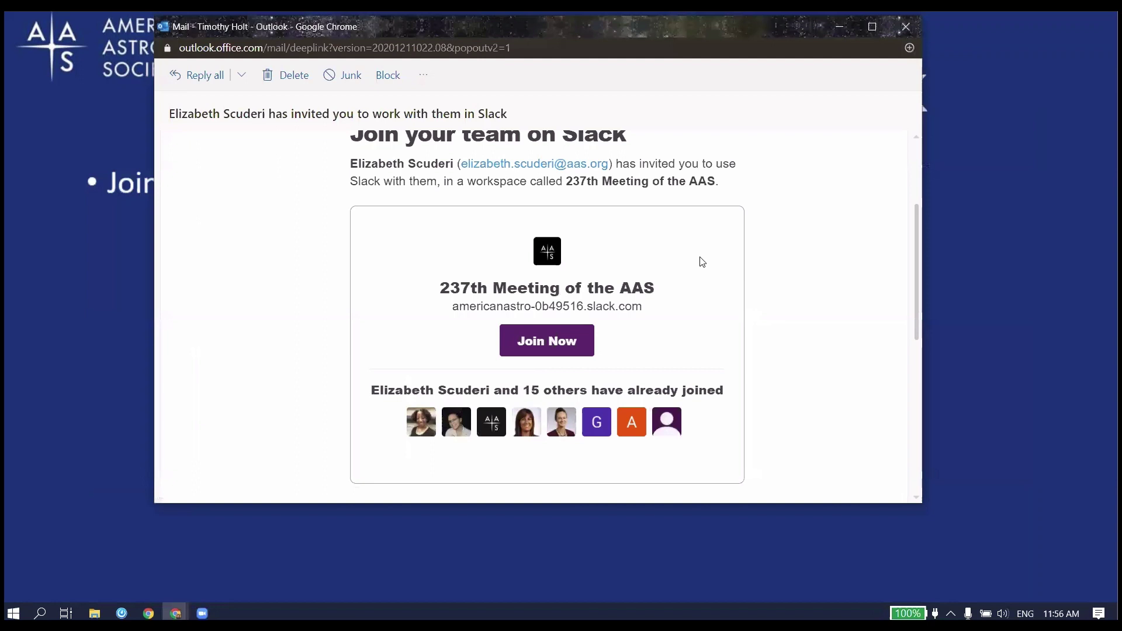
{"action": "scroll", "coordinate": [715, 277], "scroll_direction": "up", "scroll_amount": 2}
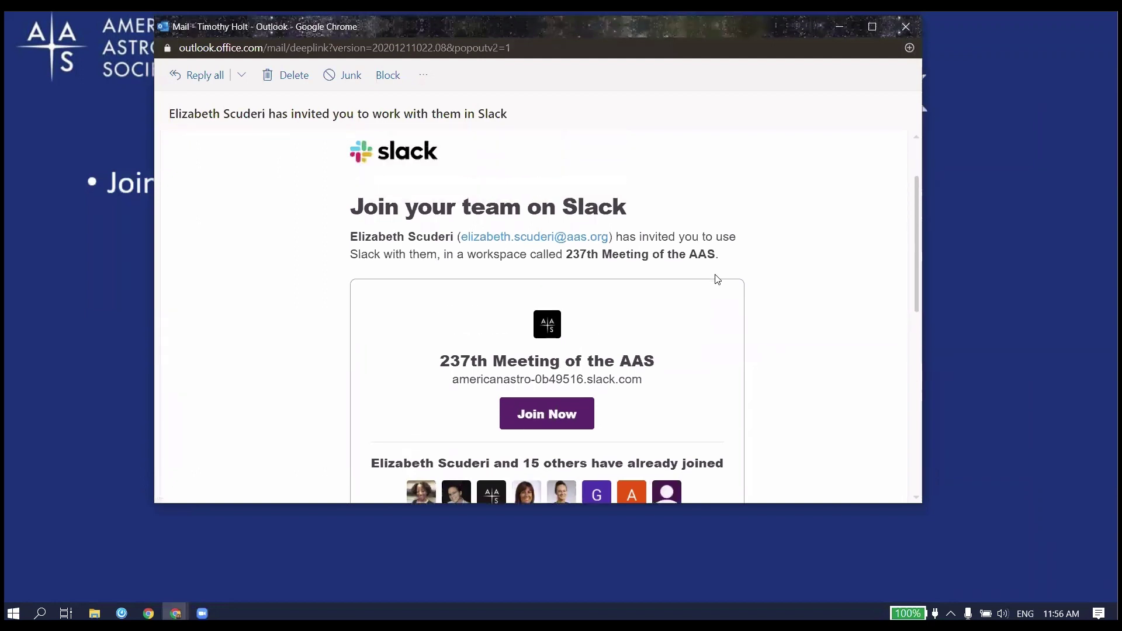
{"action": "scroll", "coordinate": [701, 342], "scroll_direction": "down", "scroll_amount": 2}
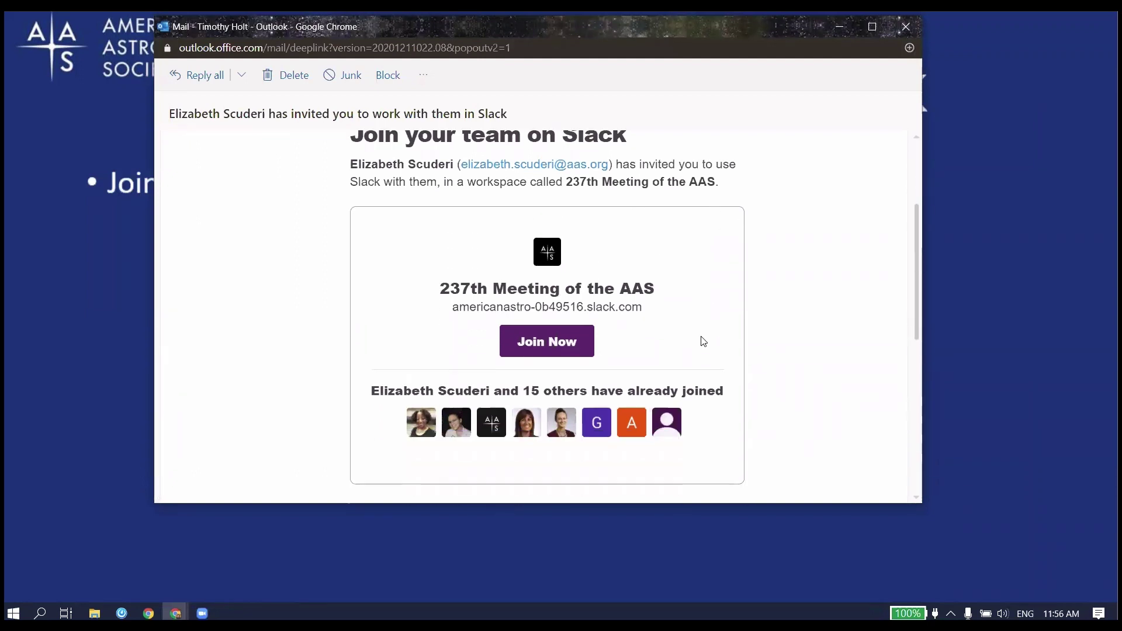
{"action": "scroll", "coordinate": [718, 324], "scroll_direction": "down", "scroll_amount": 2}
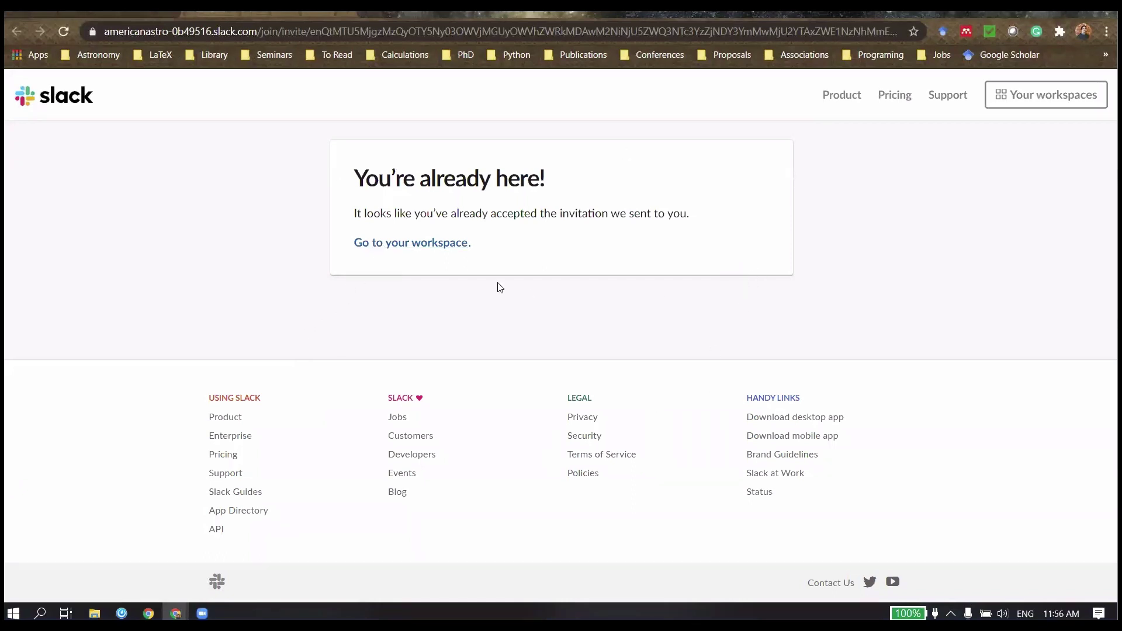
Step: Open the workspace sign-in page and replace the prefilled email with the account's email address
{"action": "left_click", "coordinate": [408, 248]}
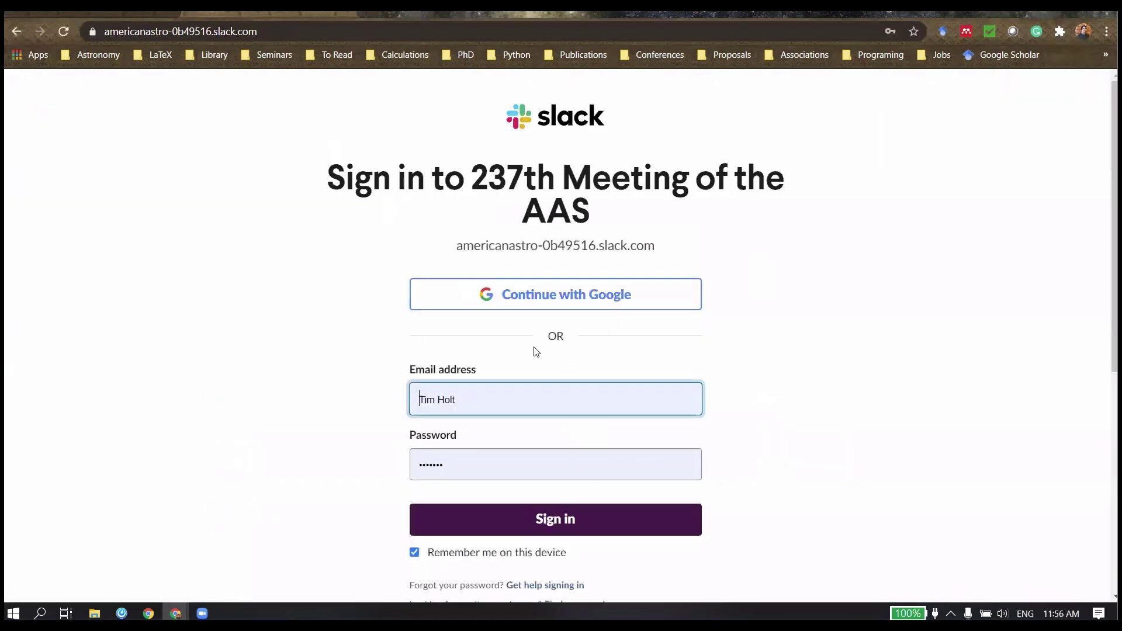
{"action": "left_click", "coordinate": [462, 397]}
{"action": "left_click_drag", "start_coordinate": [471, 398], "coordinate": [399, 398]}
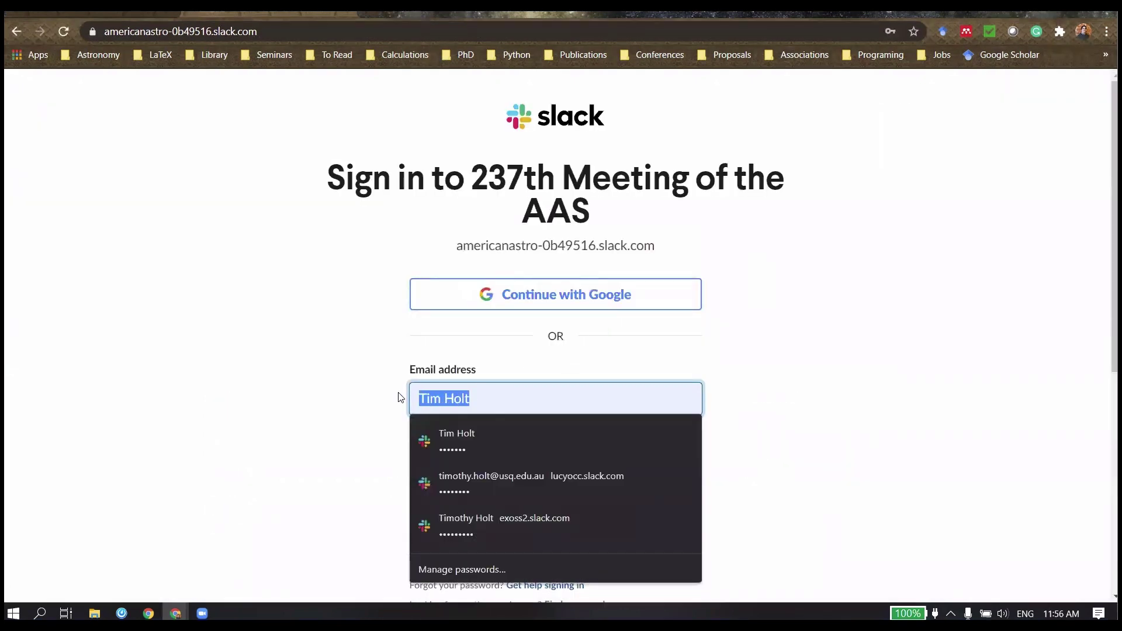
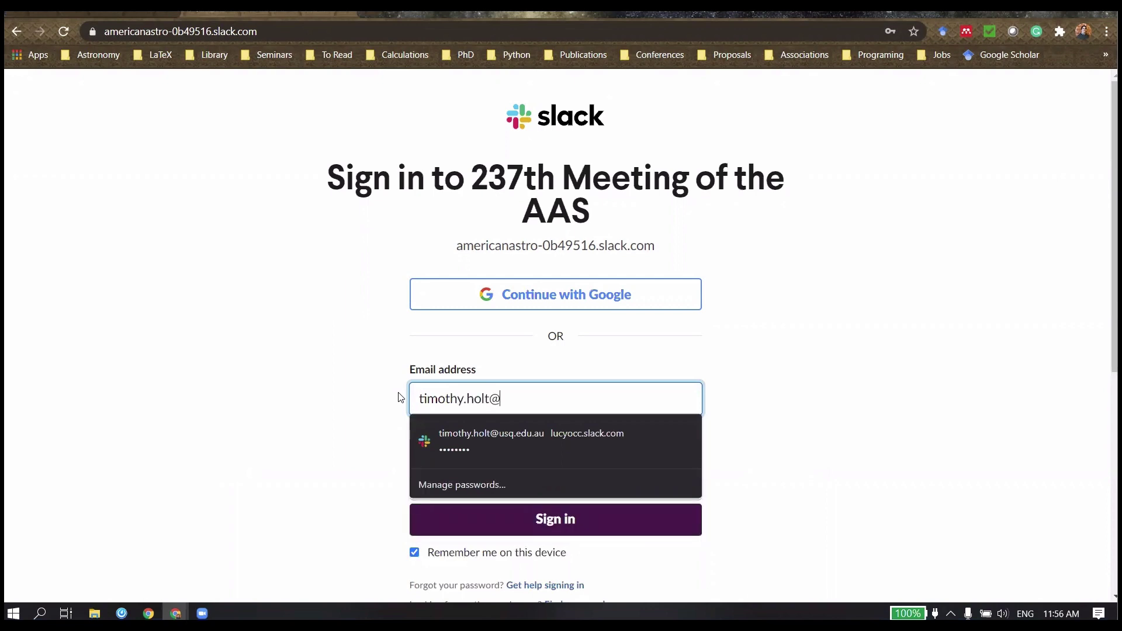
{"action": "left_click", "coordinate": [345, 414]}
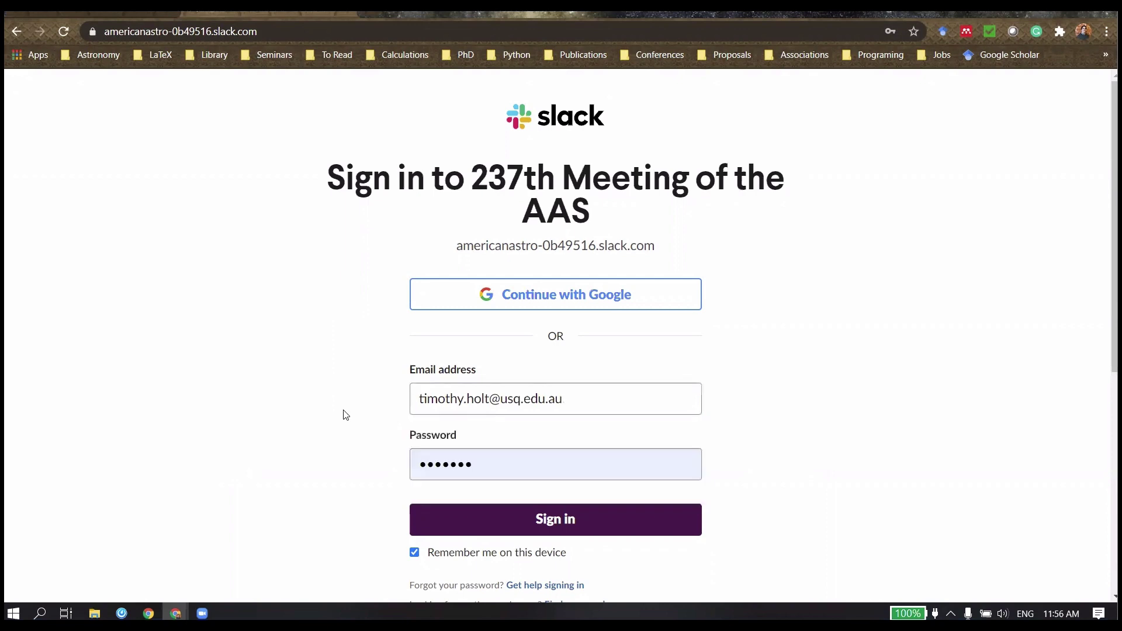
Step: Enter the account password, sign in, and decline saving the password
{"action": "left_click_drag", "start_coordinate": [480, 471], "coordinate": [408, 463]}
{"action": "left_click", "coordinate": [339, 485]}
{"action": "left_click_drag", "start_coordinate": [479, 465], "coordinate": [393, 464]}
{"action": "type", "text": "•••••••"}
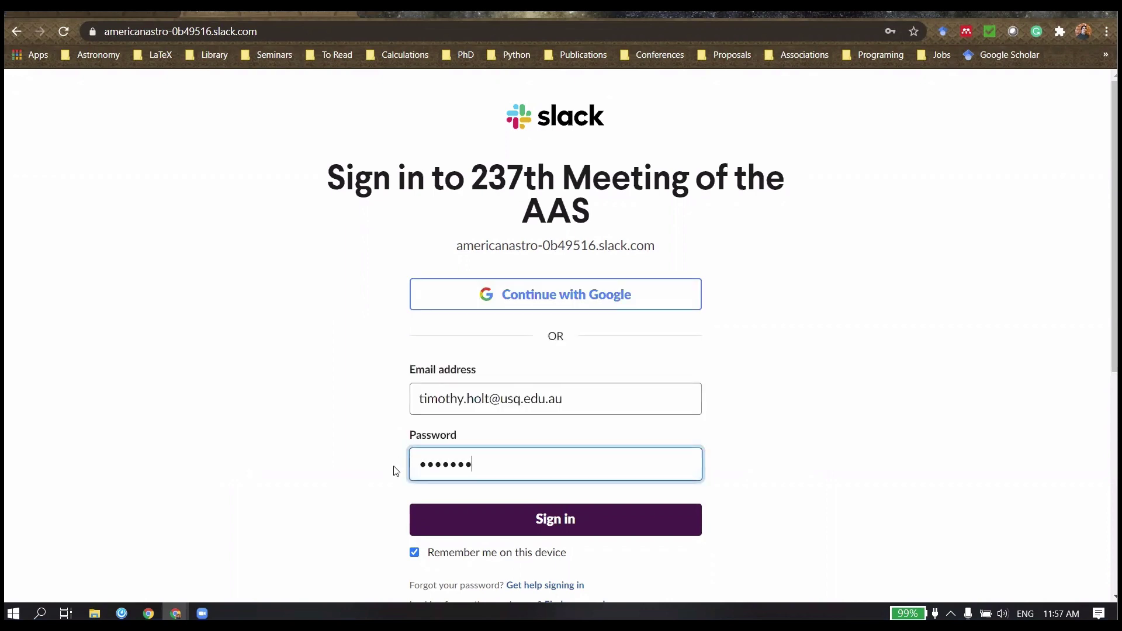
{"action": "left_click", "coordinate": [508, 526]}
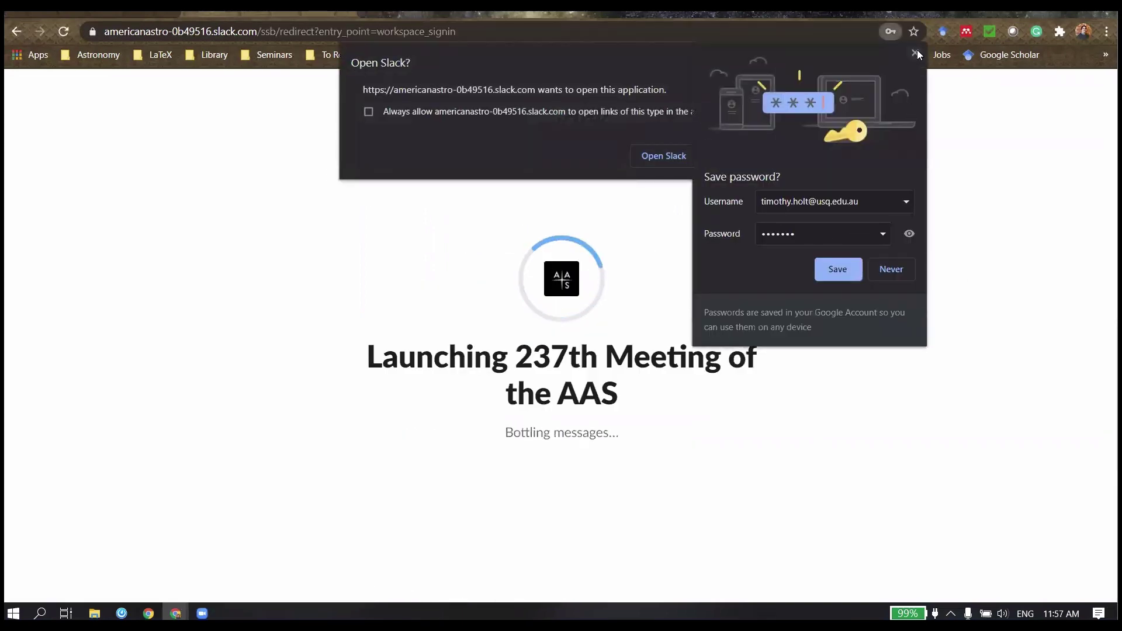
{"action": "left_click", "coordinate": [915, 52]}
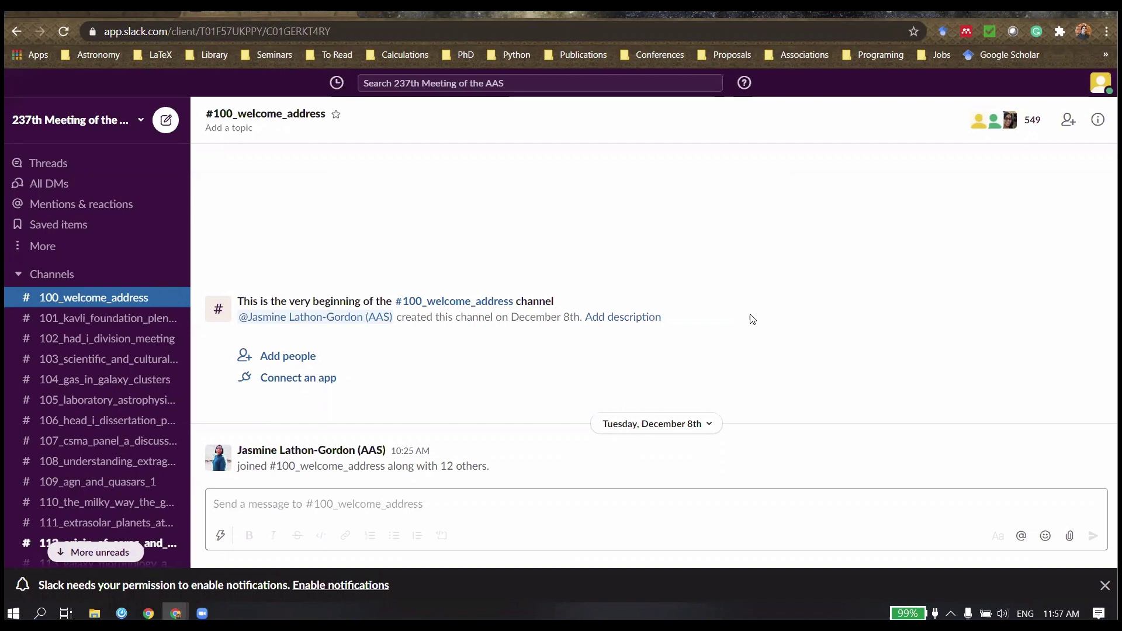
Step: Reveal the Profile bullet on the AAS Meetings slide, then return to Slack
{"action": "left_click", "coordinate": [156, 19]}
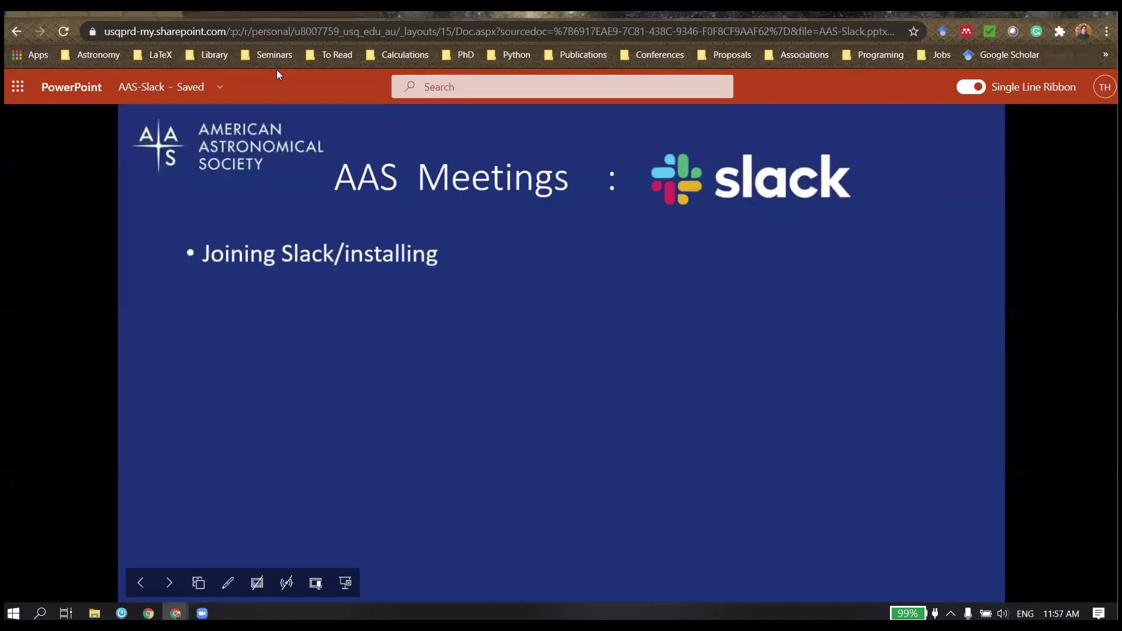
{"action": "left_click", "coordinate": [366, 343]}
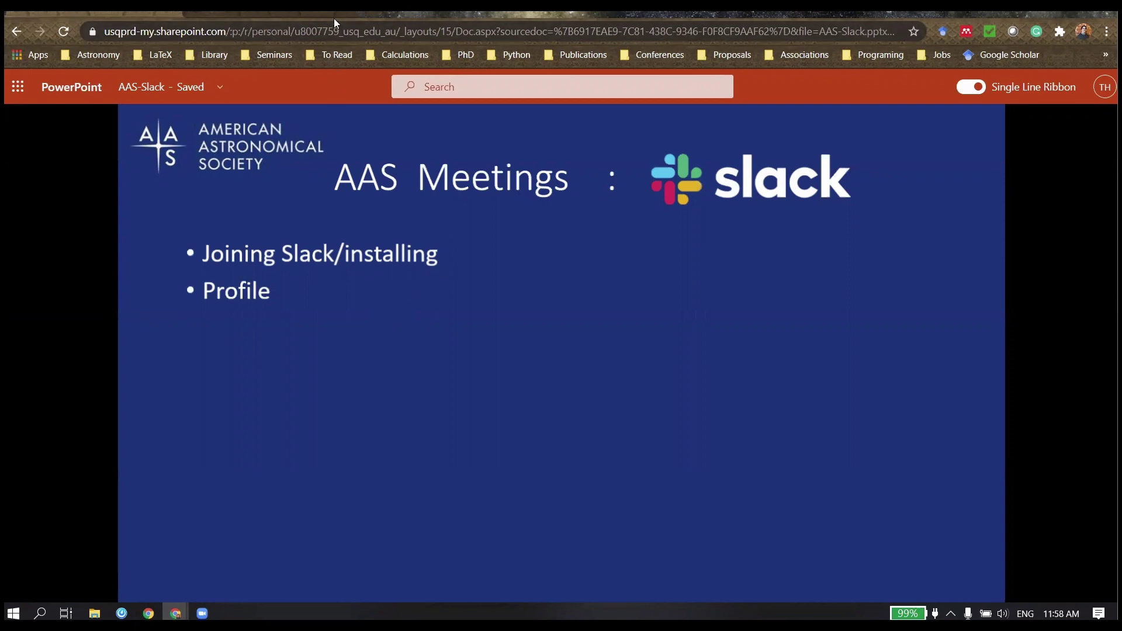
{"action": "left_click", "coordinate": [314, 19]}
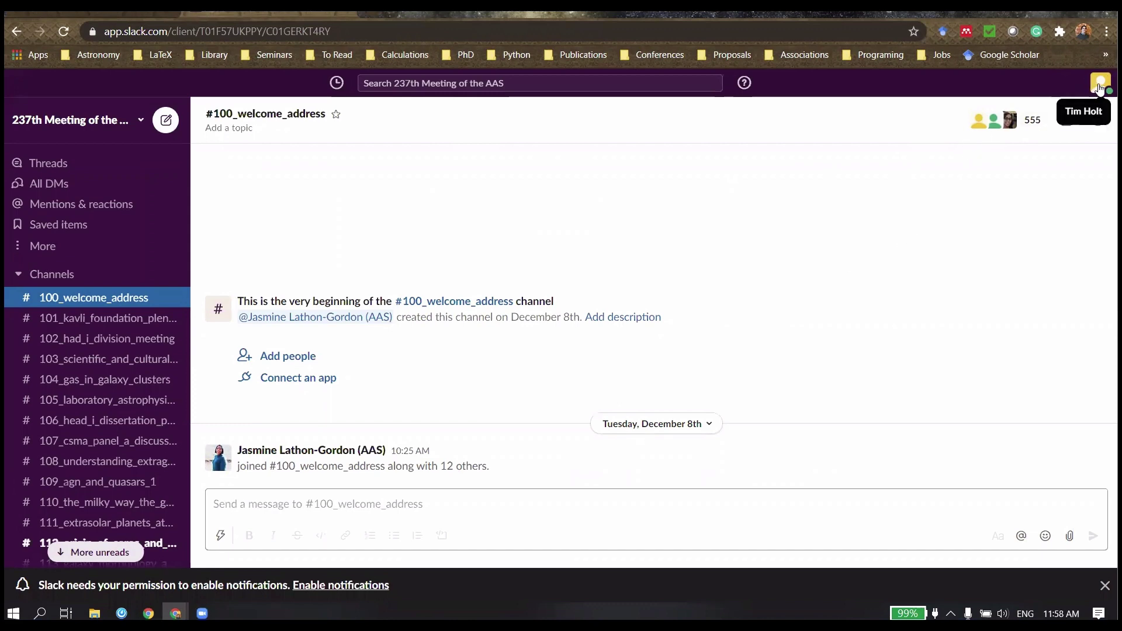
Step: Open Edit your profile and add the pronouns (he/him) to the display name
{"action": "left_click", "coordinate": [1098, 87]}
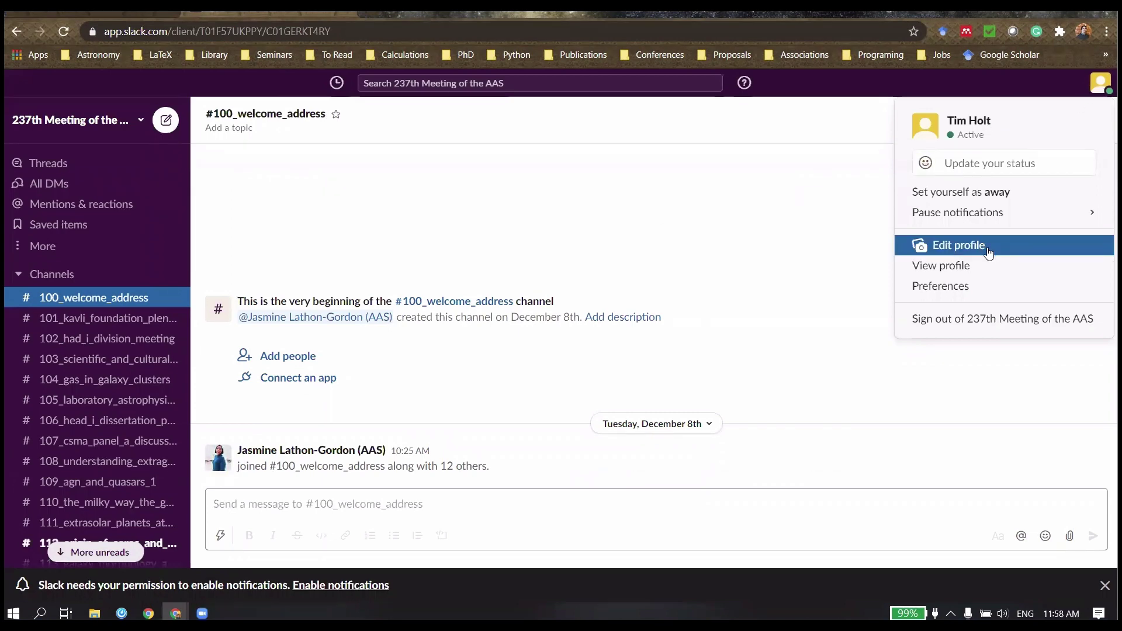
{"action": "left_click", "coordinate": [988, 252]}
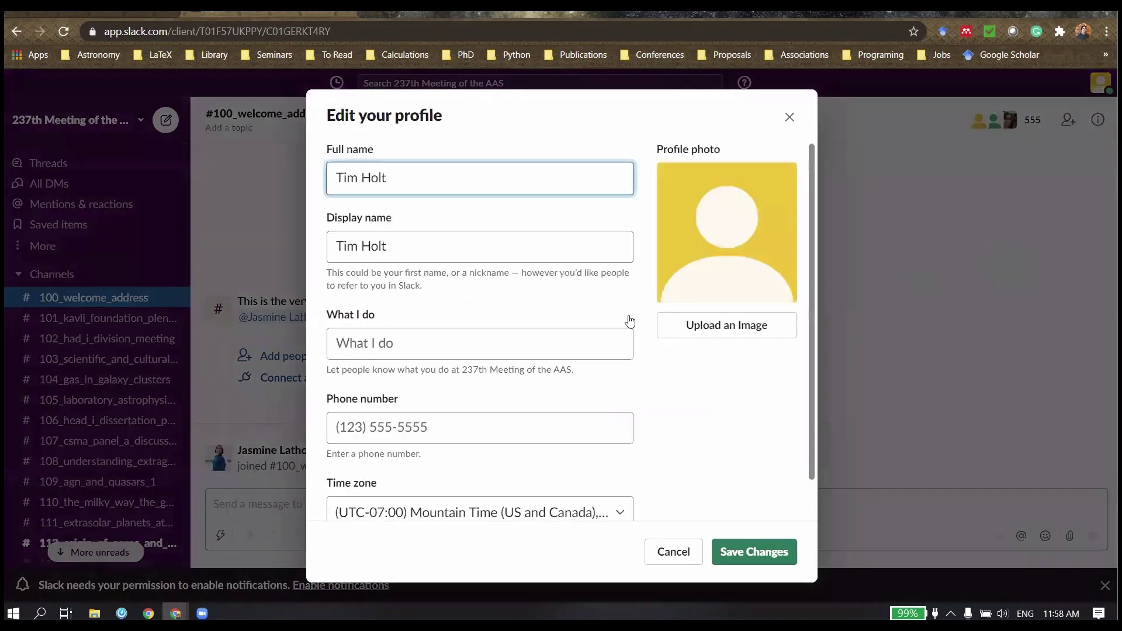
{"action": "left_click", "coordinate": [466, 251]}
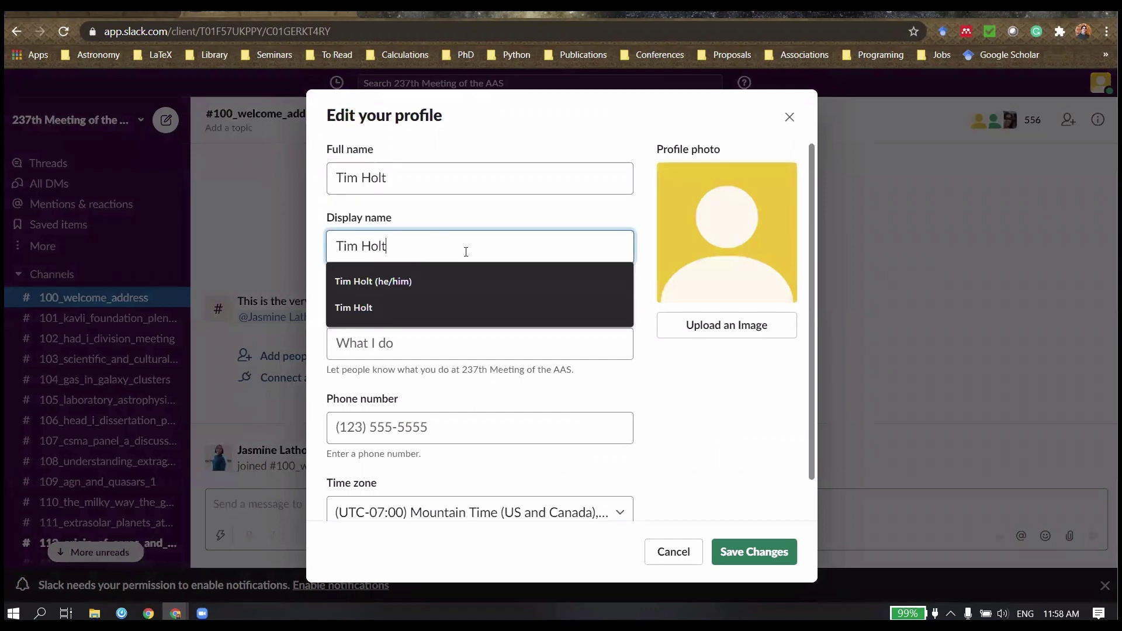
{"action": "type", "text": "()"}
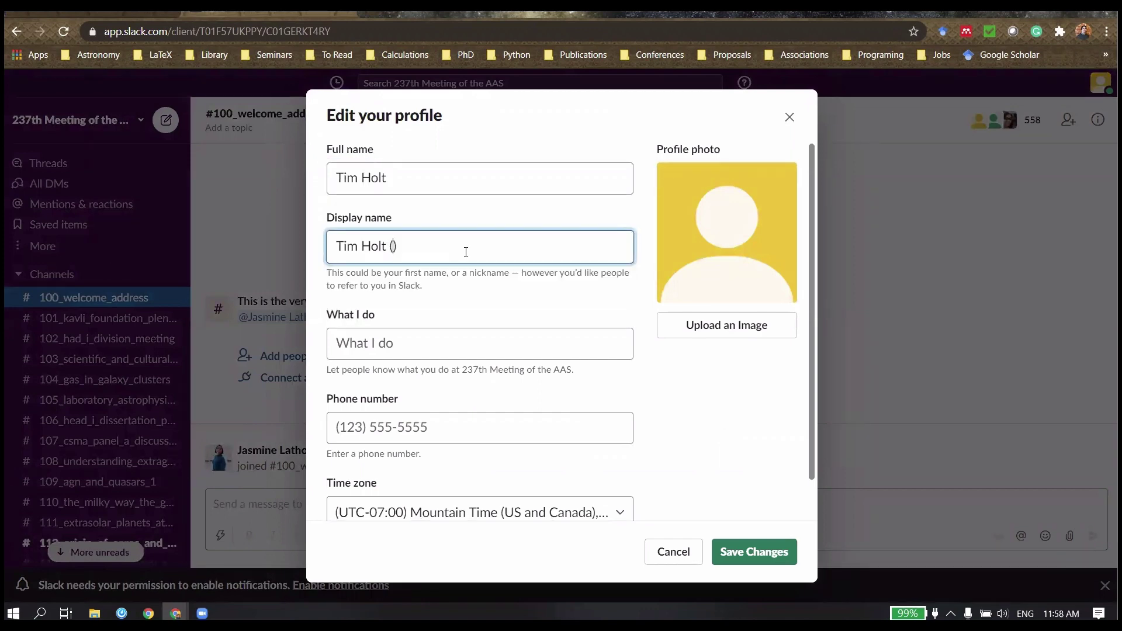
{"action": "type", "text": "he/him"}
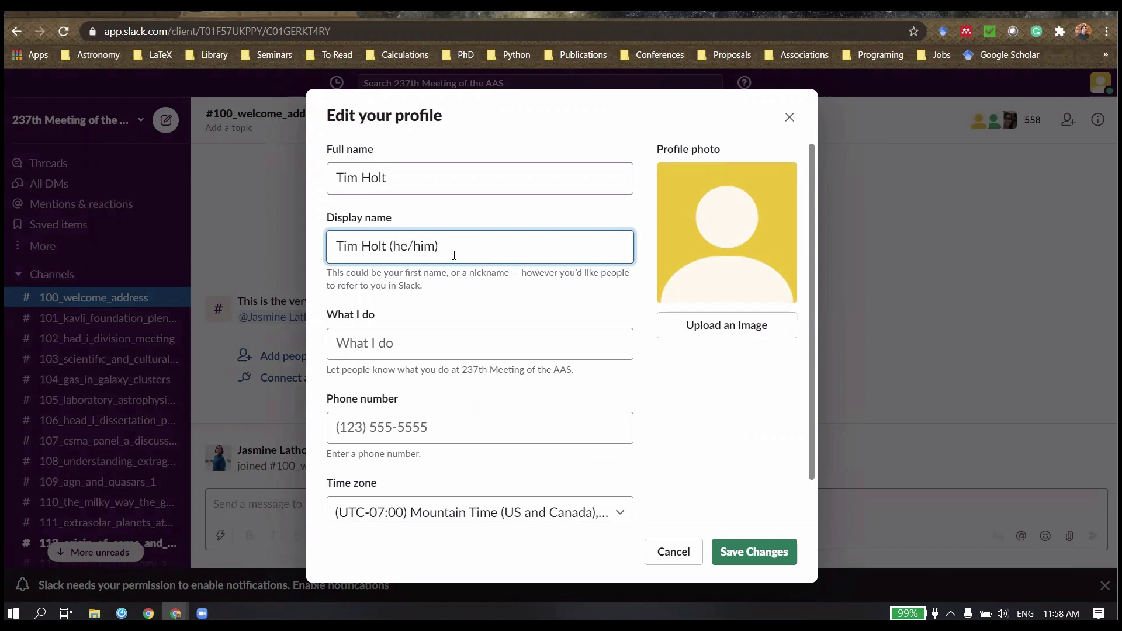
Step: Fill What I do with 'PhD candidate', correcting the misspelled 'canidate'
{"action": "left_click", "coordinate": [407, 343]}
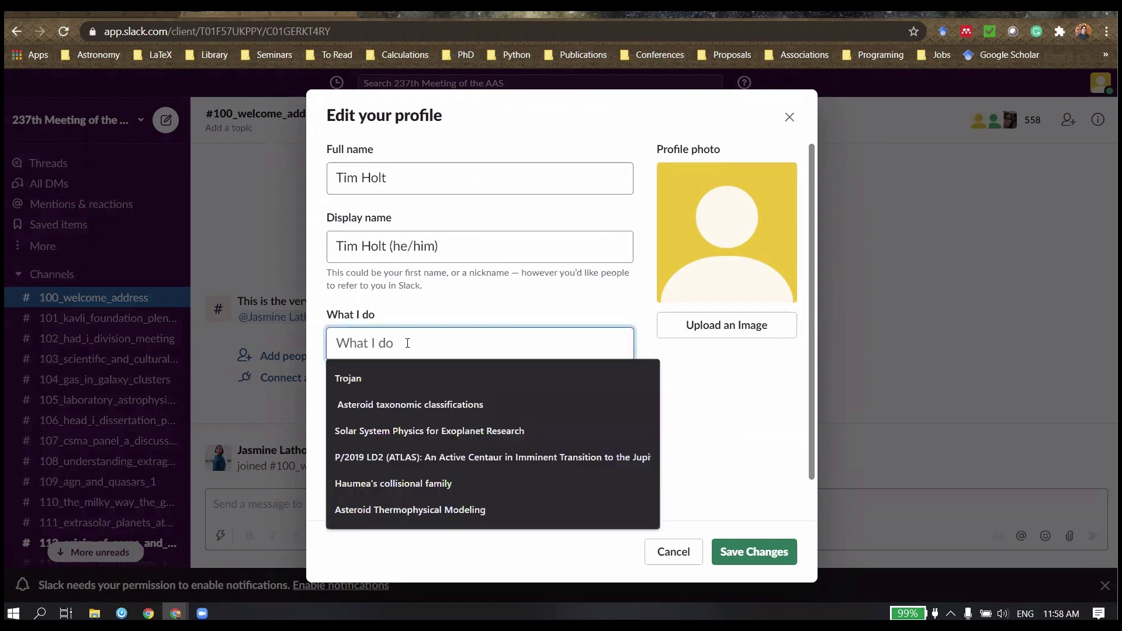
{"action": "type", "text": "PhD"}
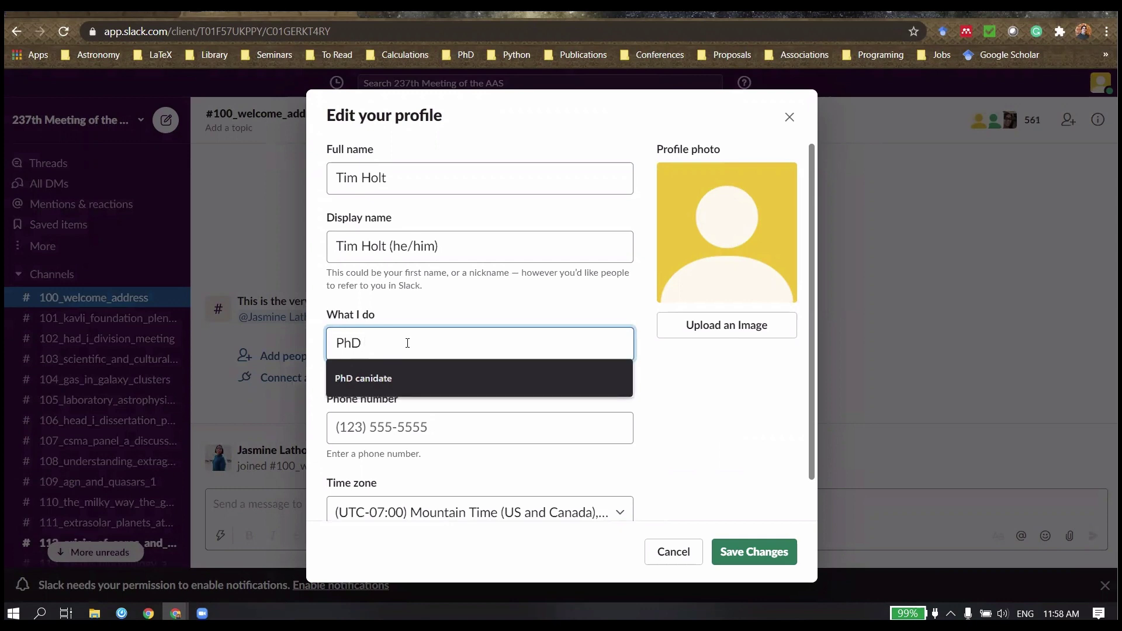
{"action": "key", "text": "Down"}
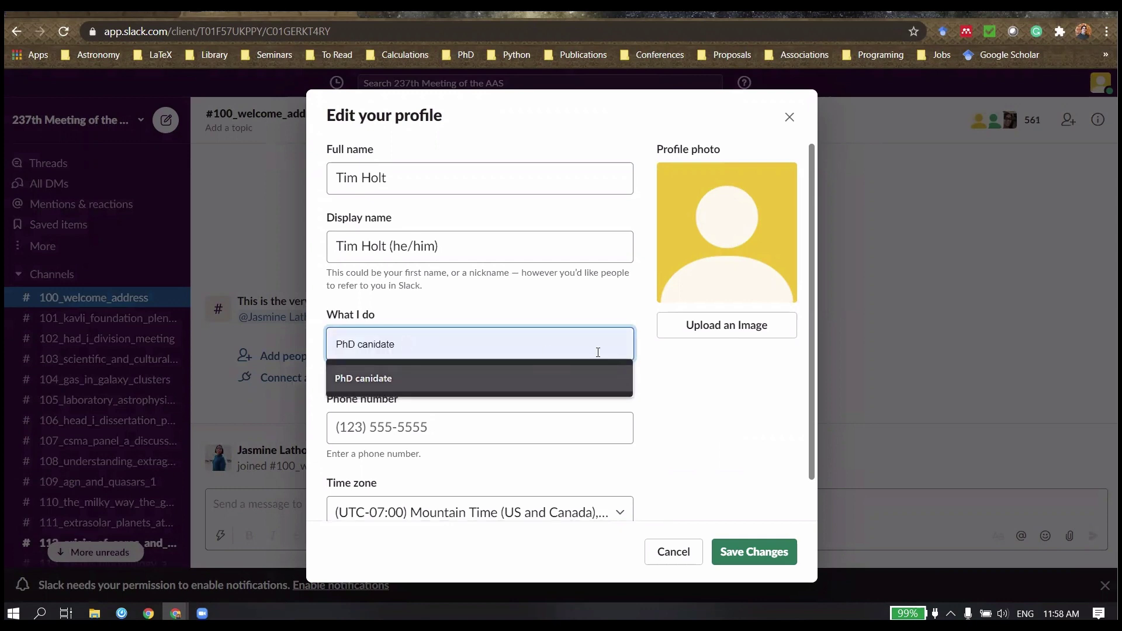
{"action": "key", "text": "Escape"}
{"action": "left_click", "coordinate": [494, 352]}
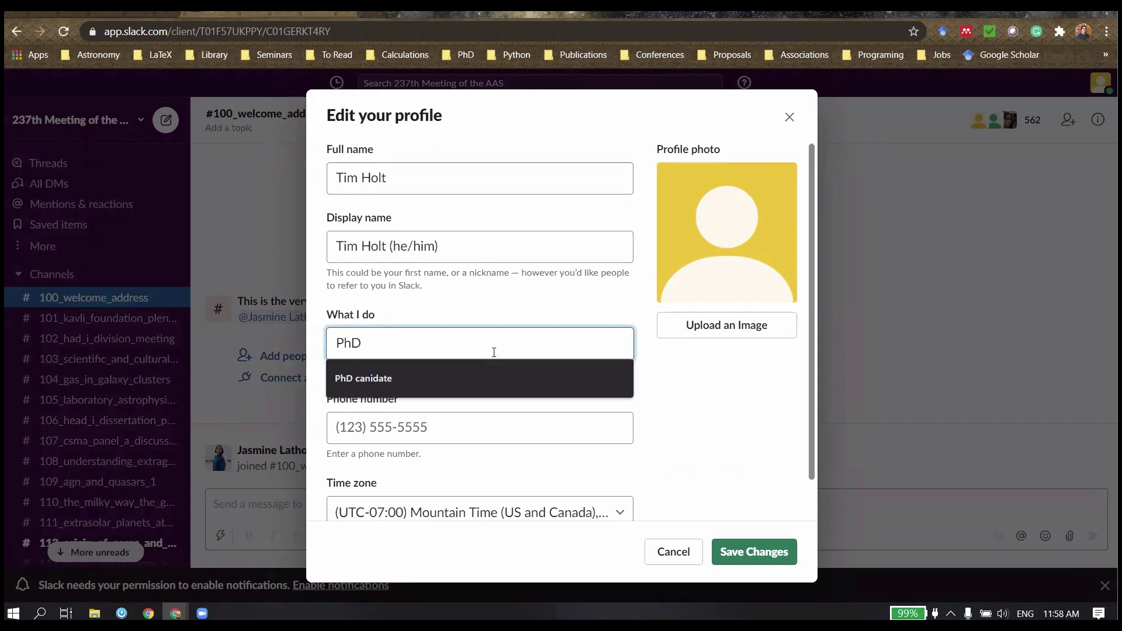
{"action": "left_click", "coordinate": [387, 380]}
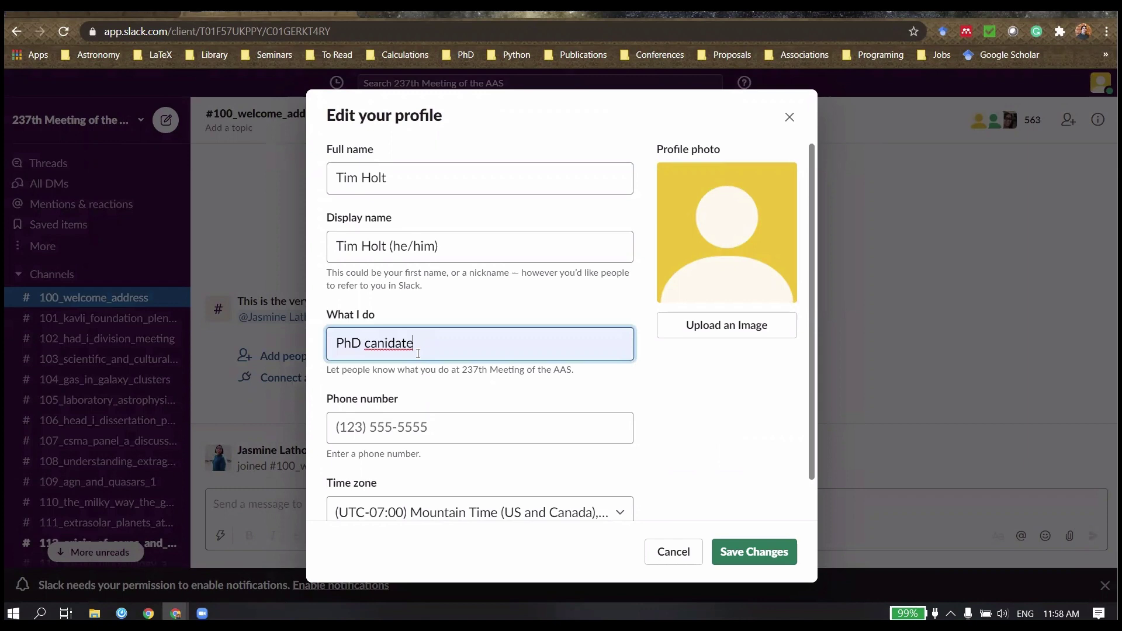
{"action": "right_click", "coordinate": [384, 342]}
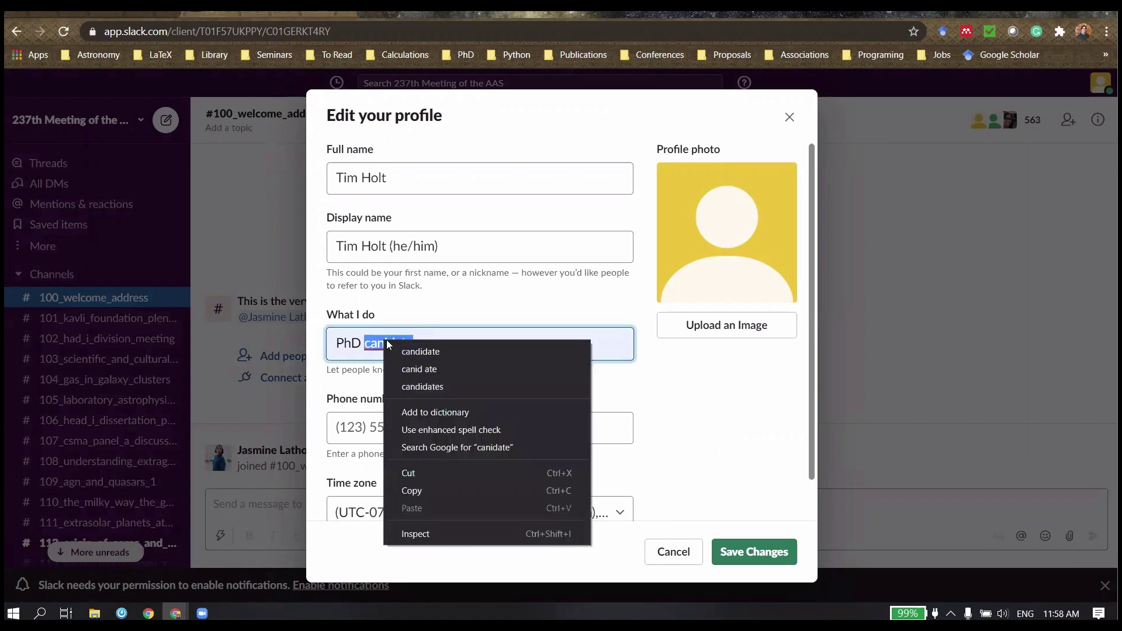
{"action": "left_click", "coordinate": [447, 352]}
Step: Prefix the What I do field with 'USQ/' so it reads 'USQ/PhD candidate'
{"action": "left_click", "coordinate": [707, 401]}
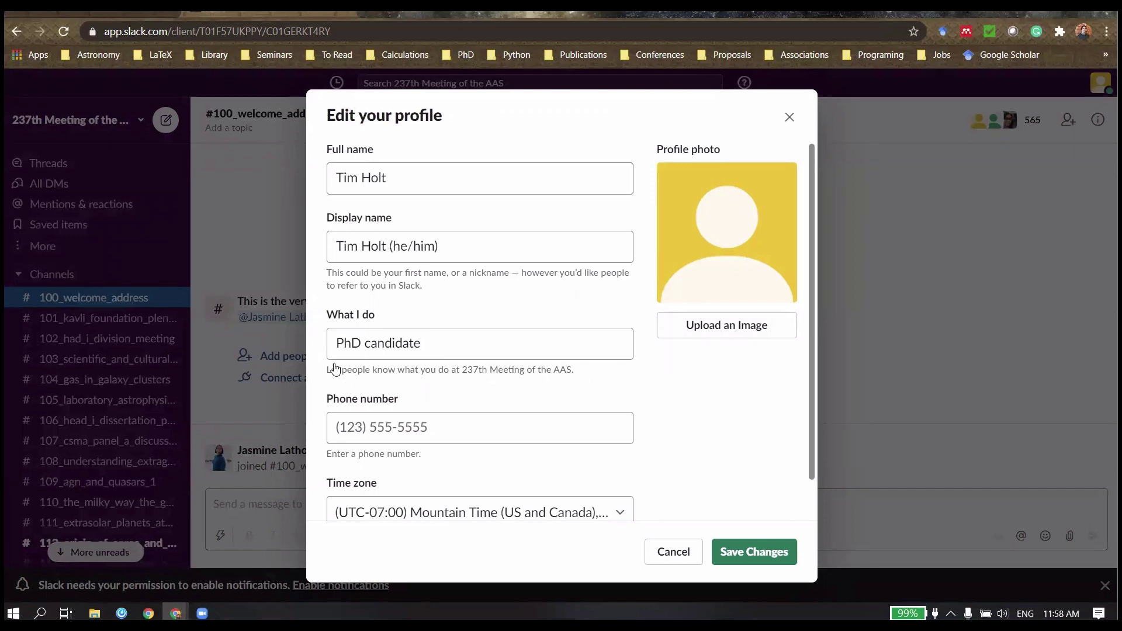
{"action": "left_click", "coordinate": [339, 344]}
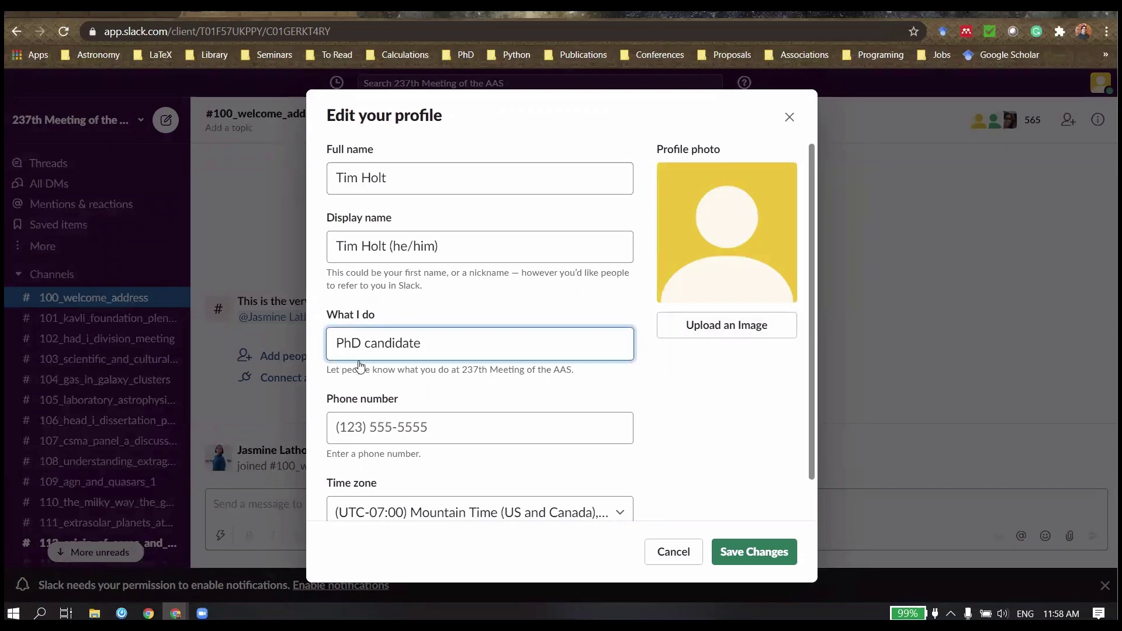
{"action": "type", "text": "UQ"}
{"action": "key", "text": "BackSpace"}
{"action": "type", "text": "SQ"}
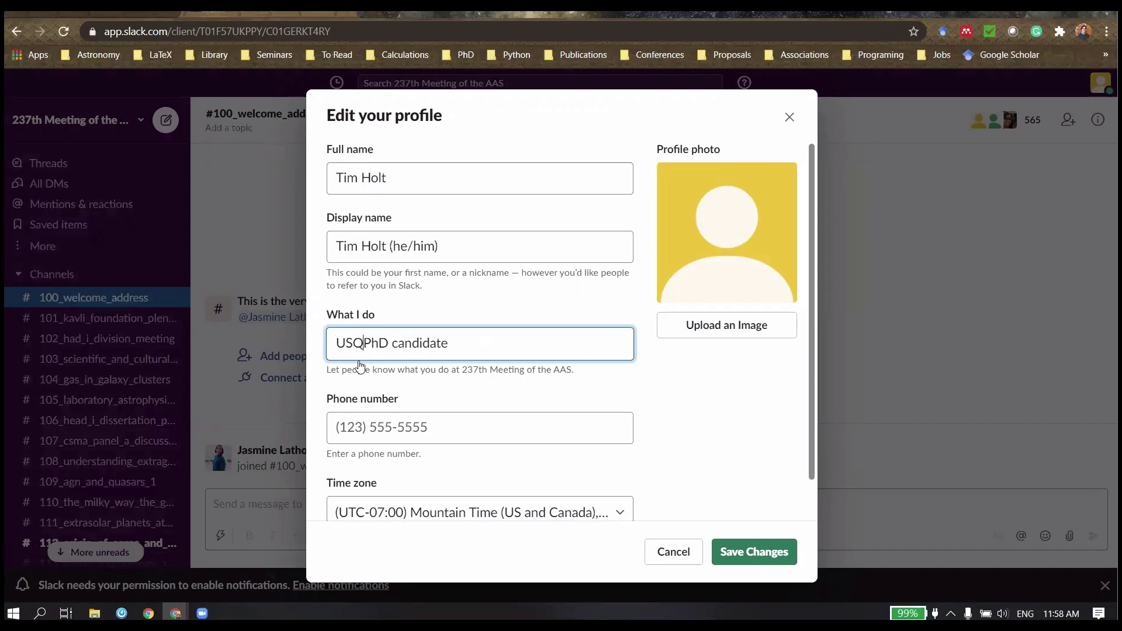
{"action": "type", "text": "?"}
{"action": "key", "text": "BackSpace"}
{"action": "type", "text": "?"}
{"action": "key", "text": "BackSpace"}
{"action": "type", "text": "/"}
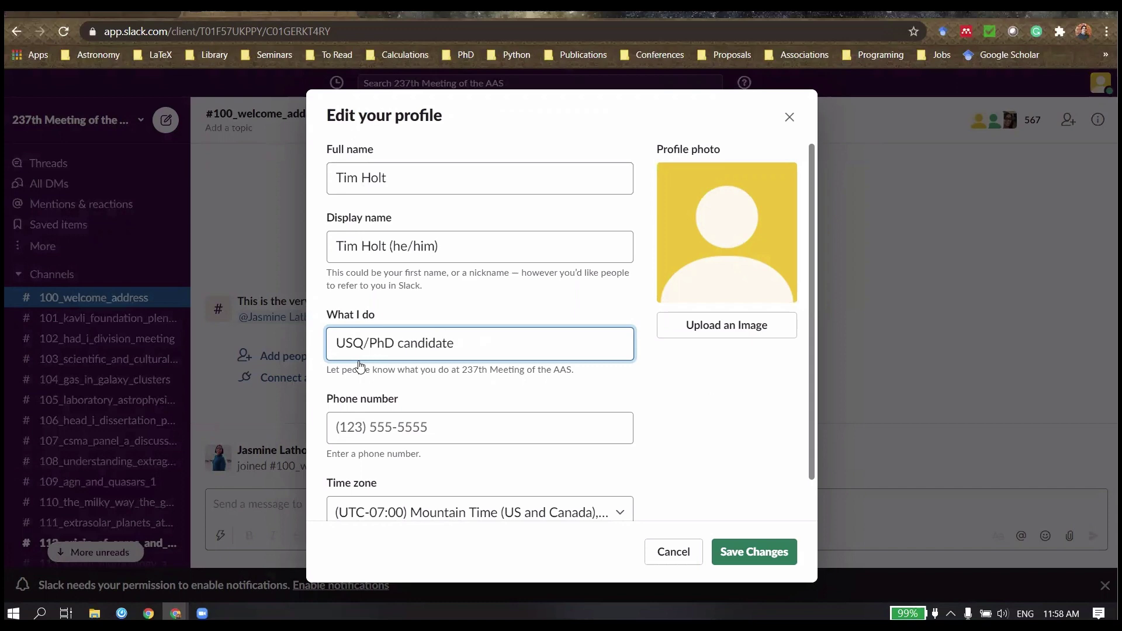
{"action": "left_click", "coordinate": [662, 387]}
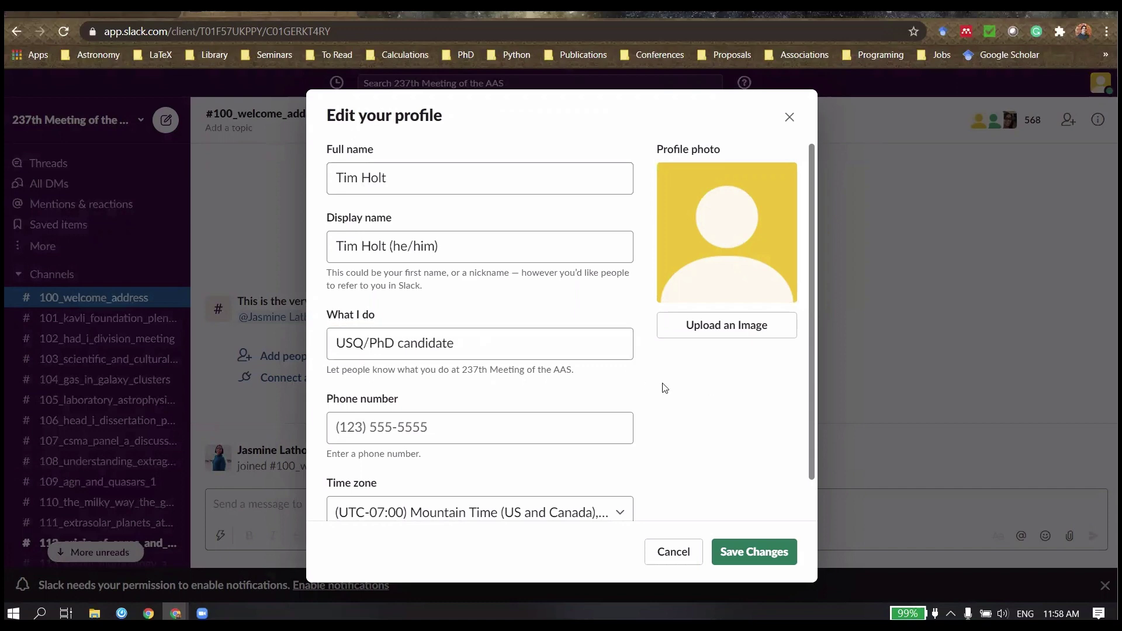
Step: Upload the portrait JPG from Pictures as profile photo, save, then reveal the Threads slide bullet
{"action": "left_click", "coordinate": [718, 324]}
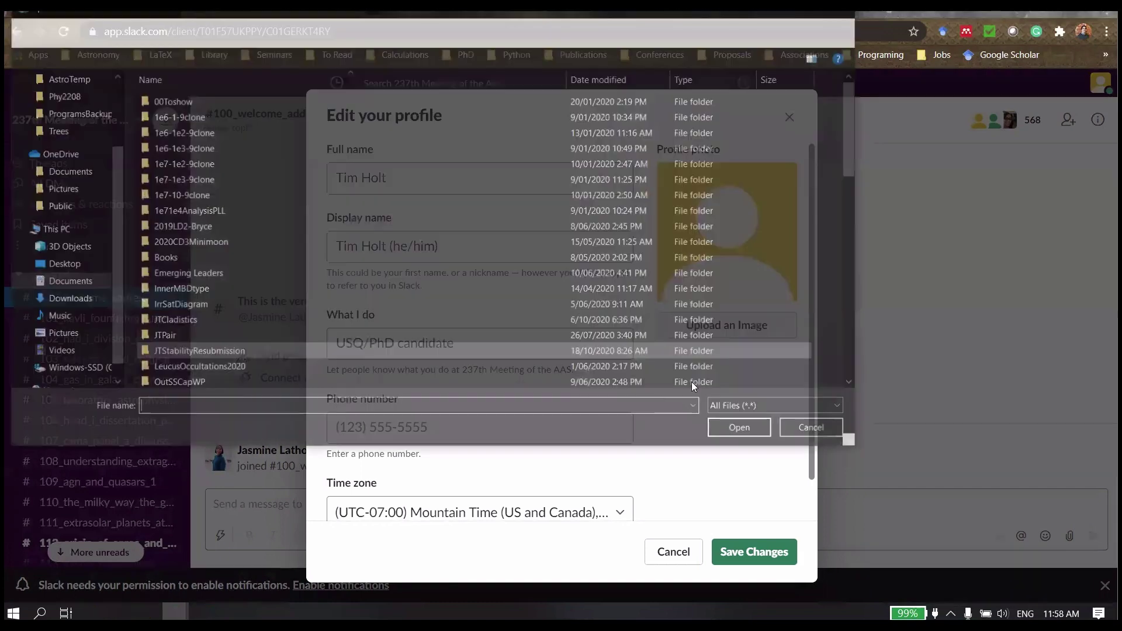
{"action": "scroll", "coordinate": [85, 188], "scroll_direction": "up", "scroll_amount": 3}
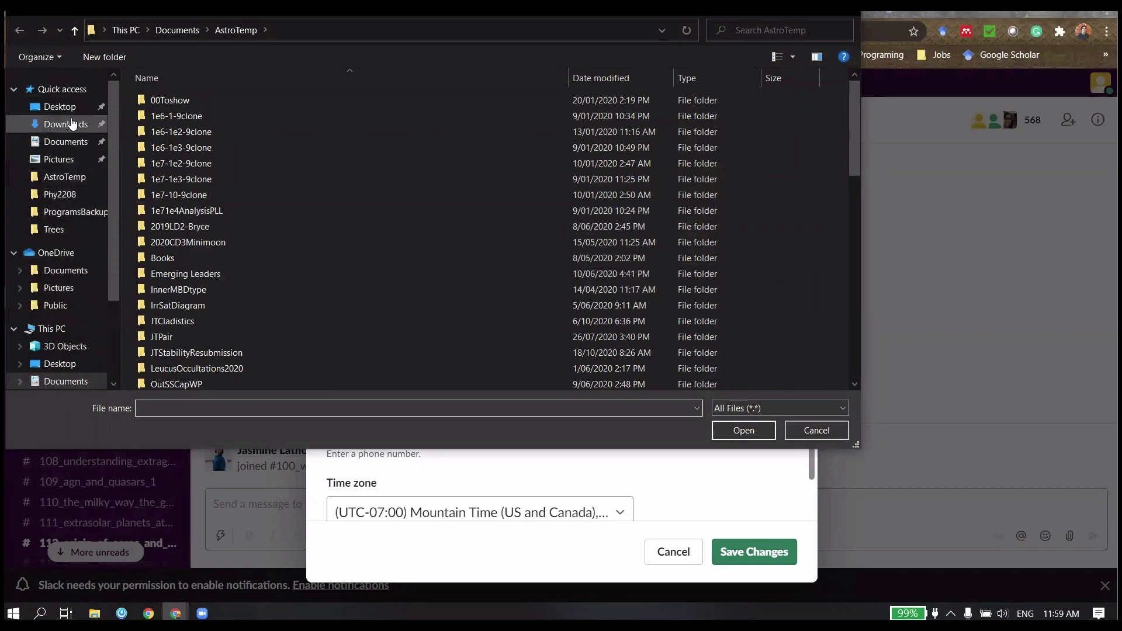
{"action": "left_click", "coordinate": [70, 159]}
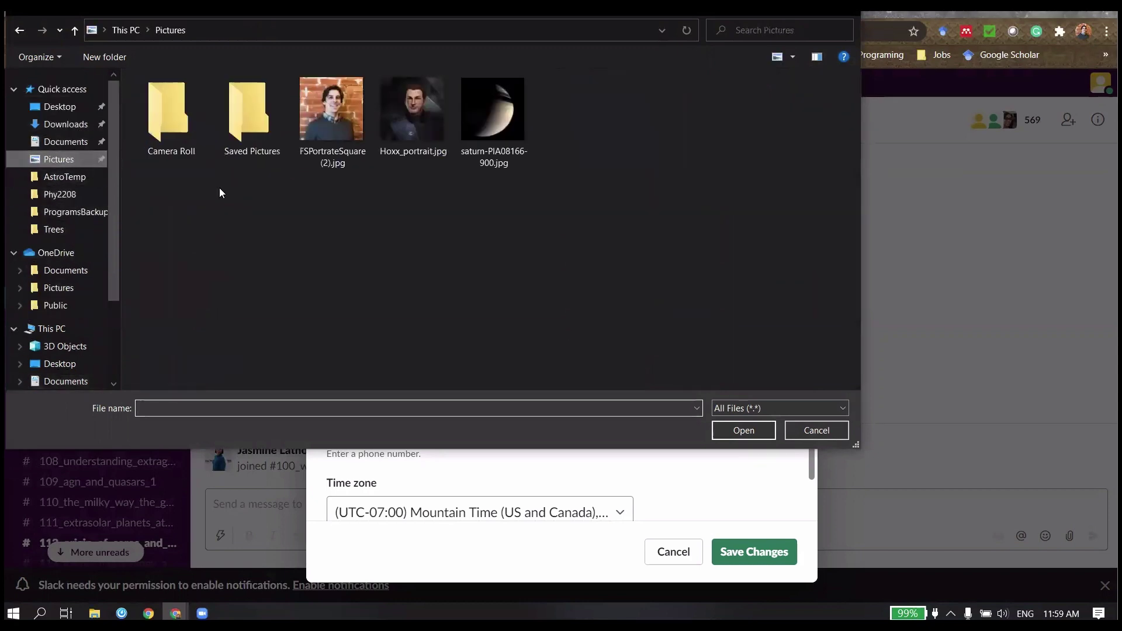
{"action": "left_click", "coordinate": [342, 127]}
{"action": "left_click", "coordinate": [754, 430]}
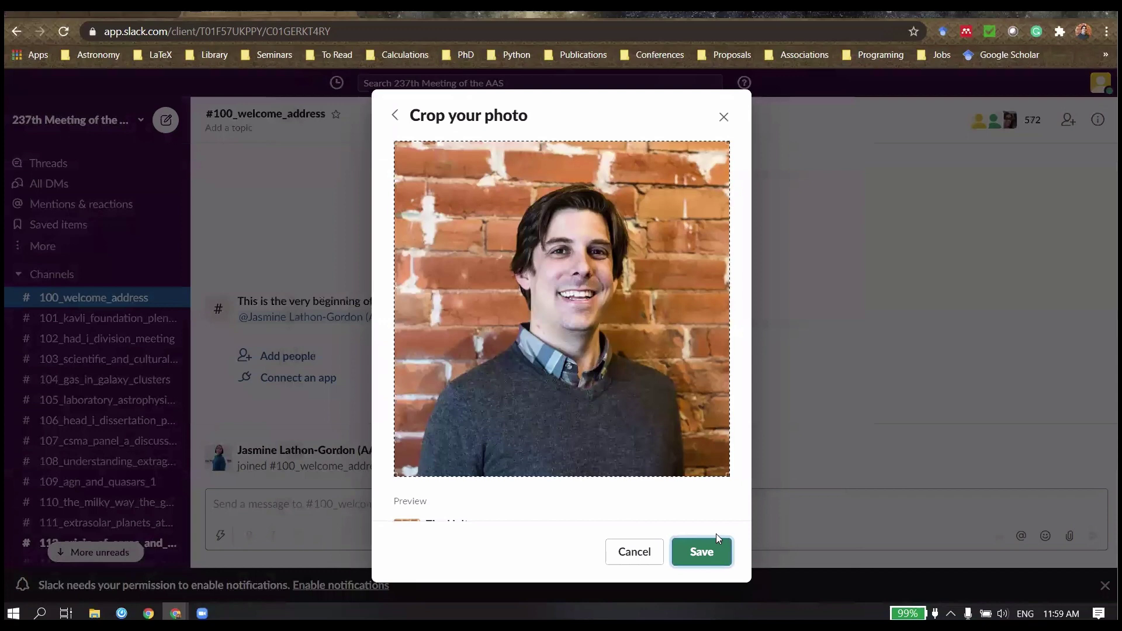
{"action": "left_click", "coordinate": [714, 552]}
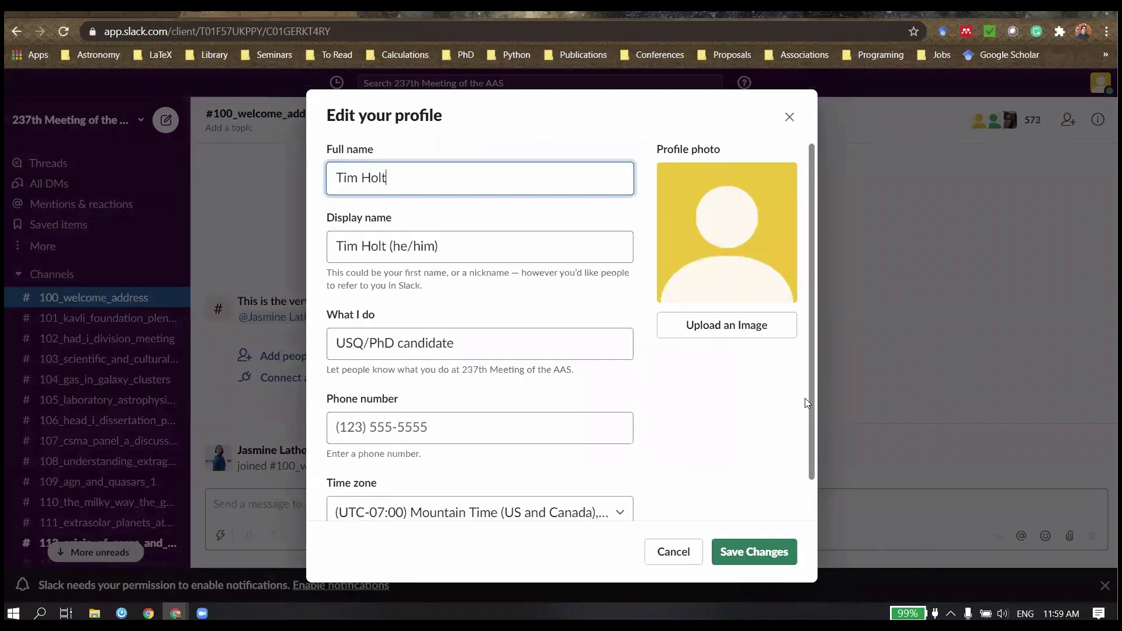
{"action": "left_click", "coordinate": [758, 554]}
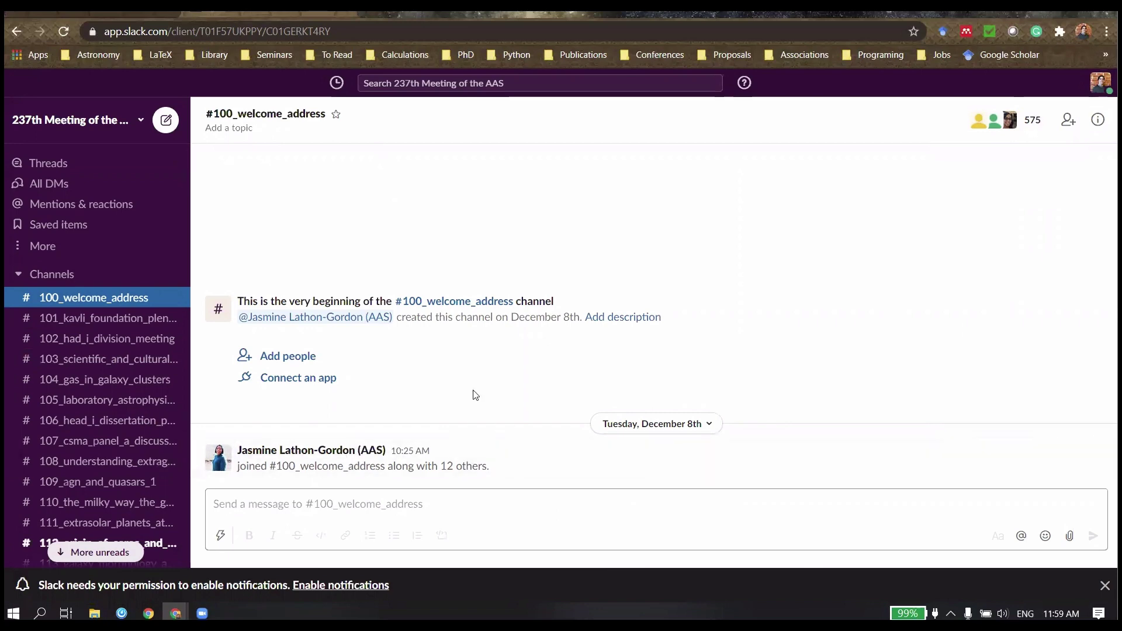
{"action": "left_click", "coordinate": [141, 16]}
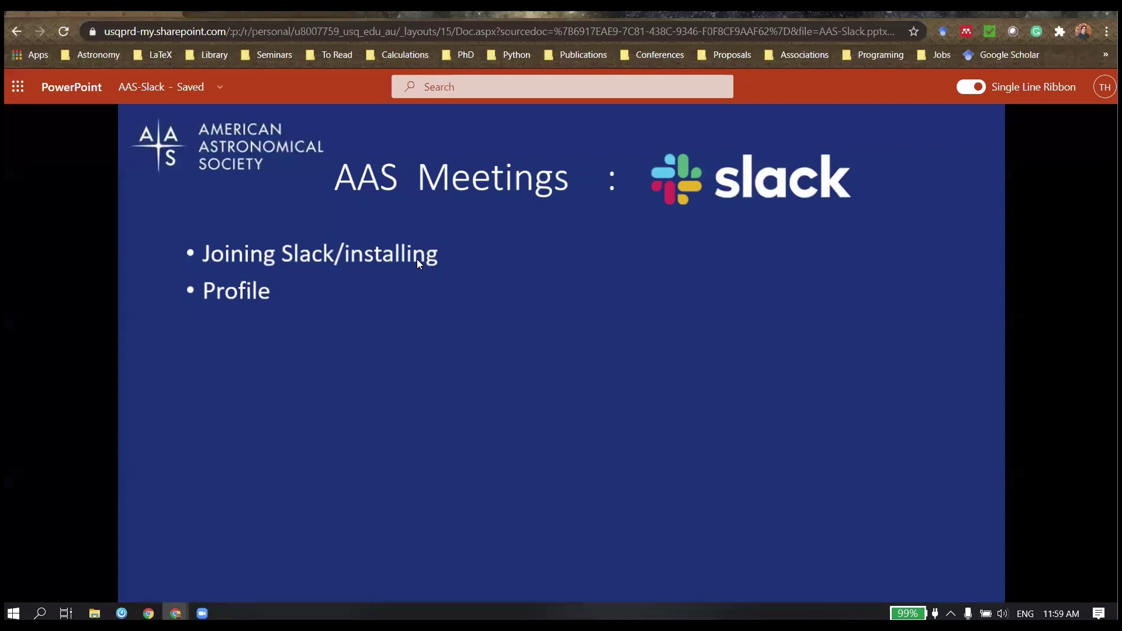
{"action": "key", "text": "Right"}
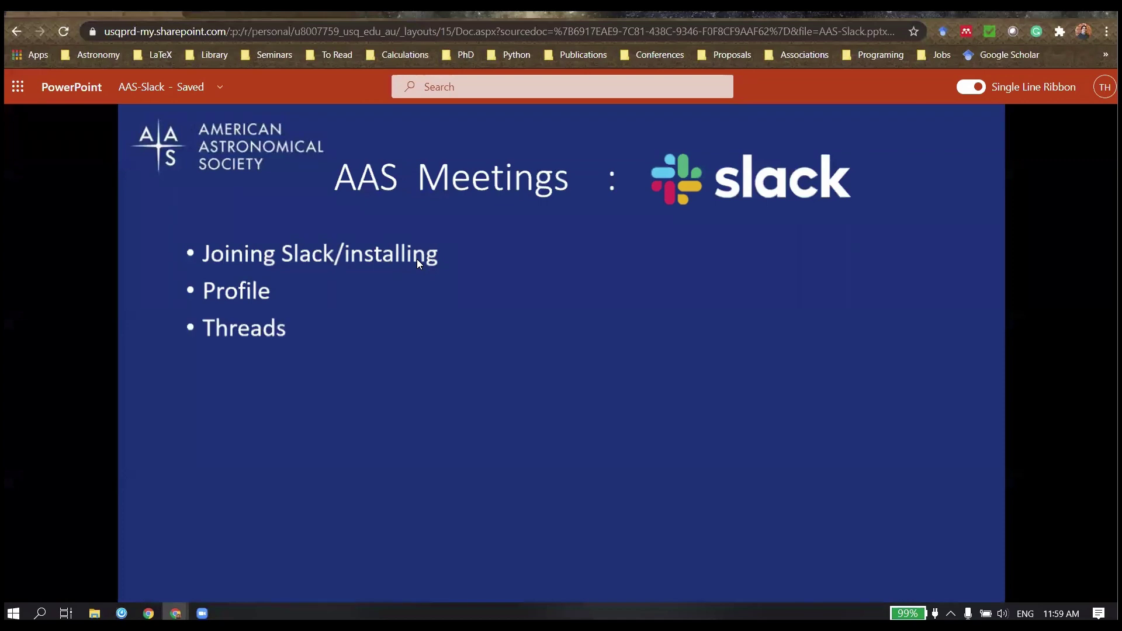
{"action": "left_click", "coordinate": [332, 16]}
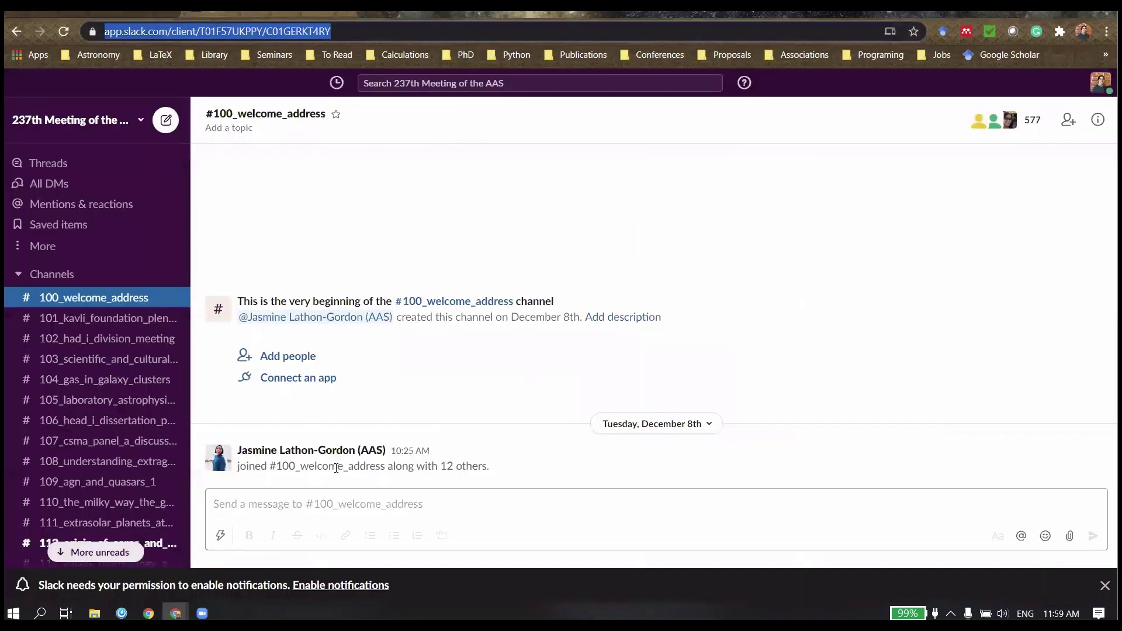
{"action": "scroll", "coordinate": [113, 392], "scroll_direction": "down", "scroll_amount": 12}
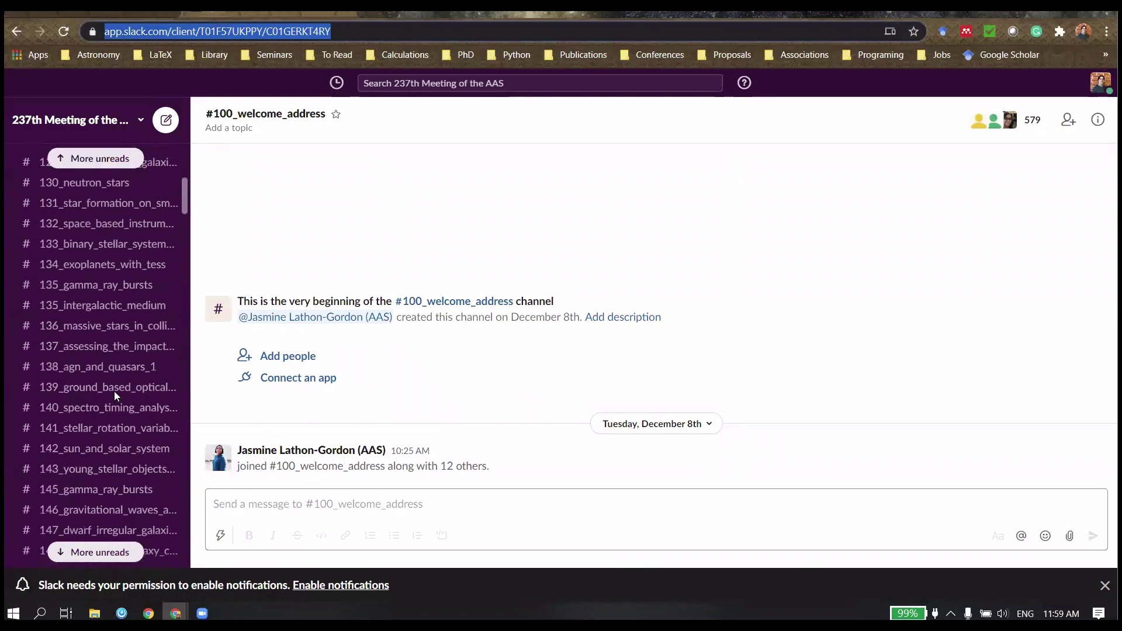
{"action": "scroll", "coordinate": [114, 392], "scroll_direction": "down", "scroll_amount": 20}
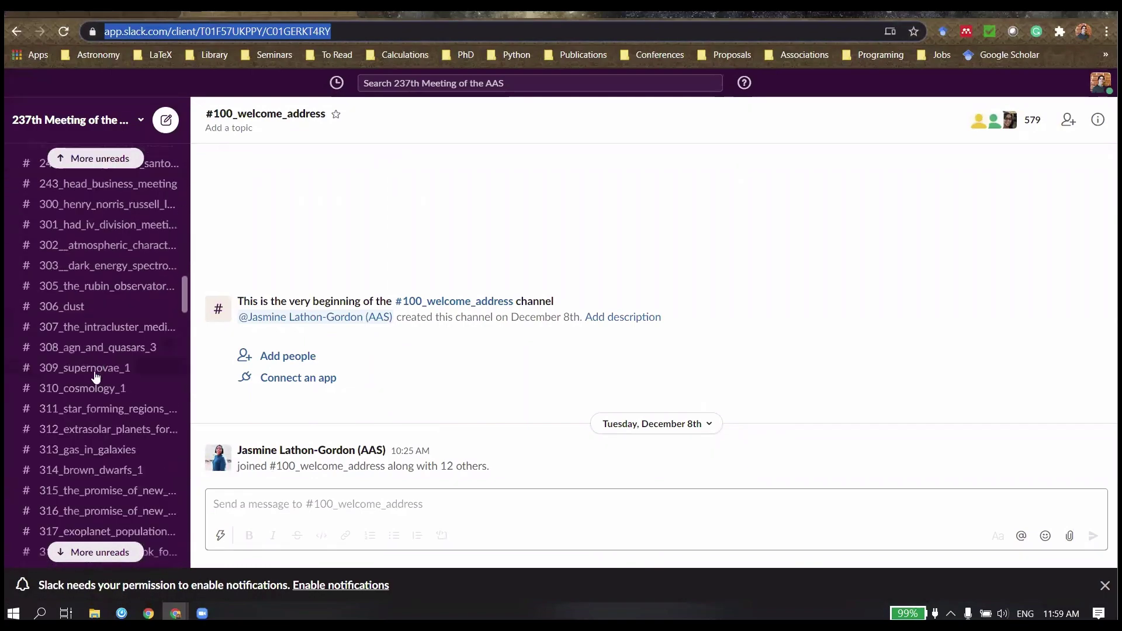
{"action": "scroll", "coordinate": [111, 397], "scroll_direction": "down", "scroll_amount": 20}
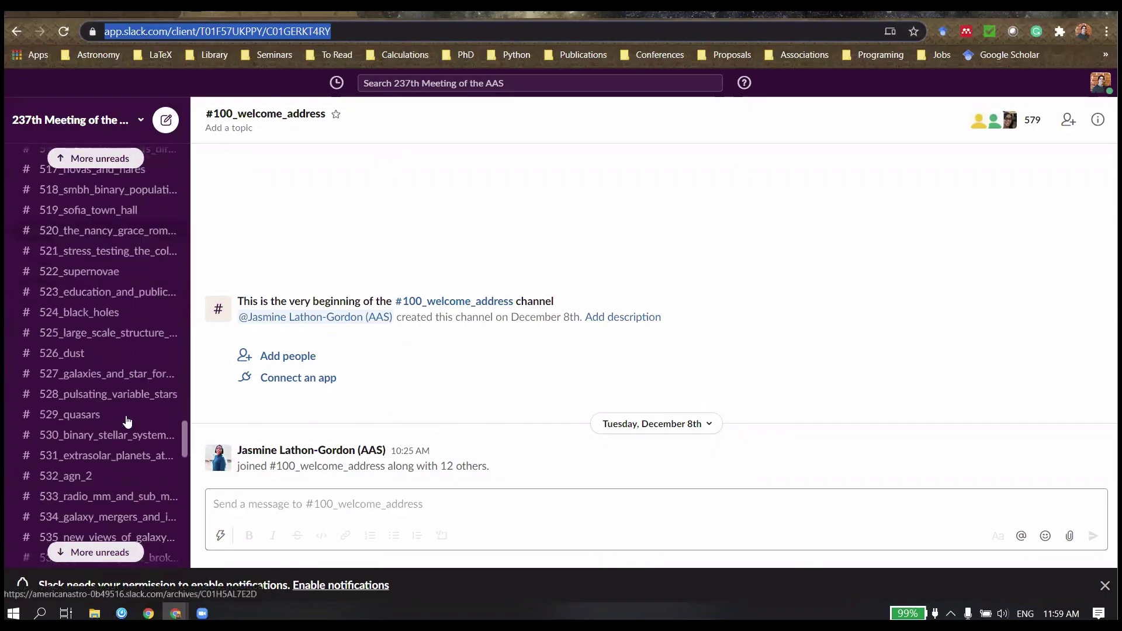
{"action": "scroll", "coordinate": [126, 426], "scroll_direction": "down", "scroll_amount": 20}
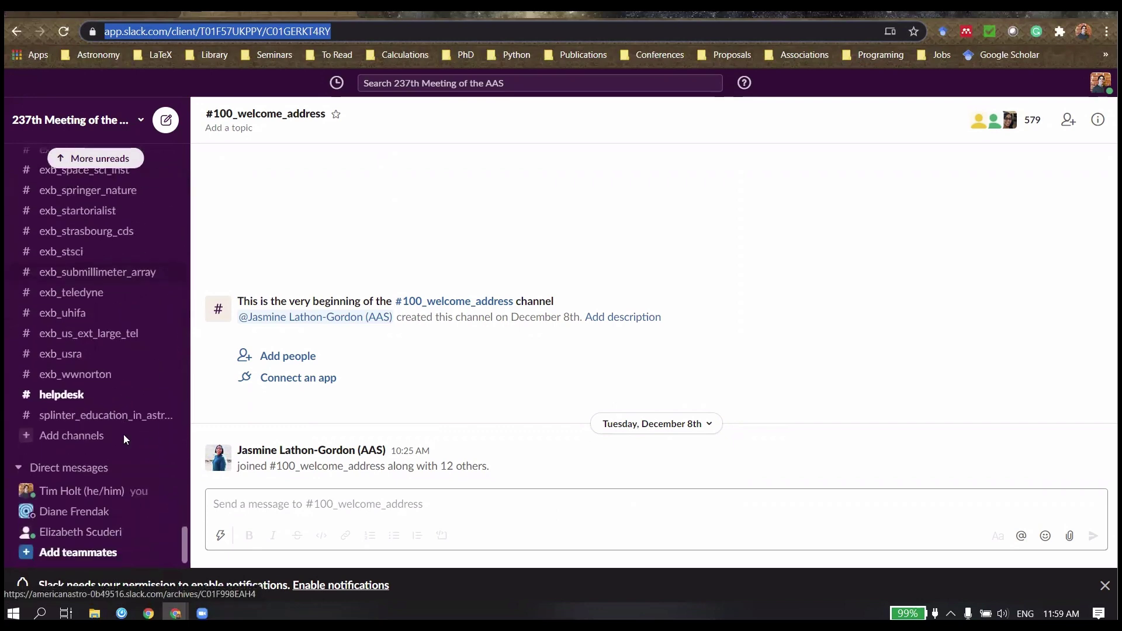
Step: Open #helpdesk from the sidebar and send 'this is another demonstration.'
{"action": "scroll", "coordinate": [124, 434], "scroll_direction": "down", "scroll_amount": 1}
{"action": "left_click", "coordinate": [71, 358]}
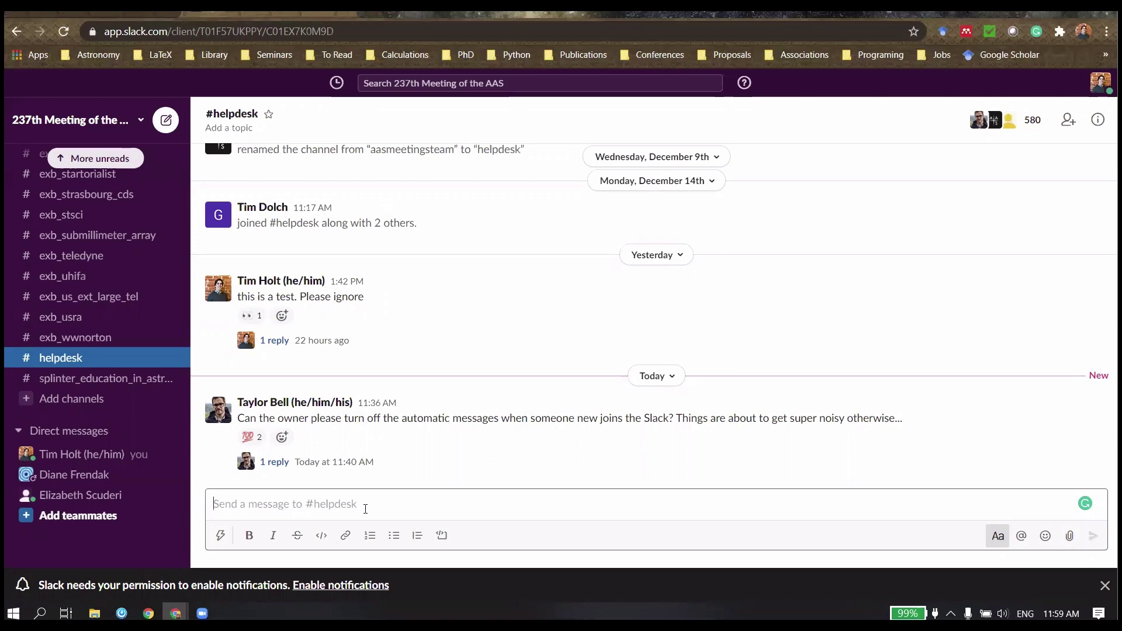
{"action": "type", "text": "this is a"}
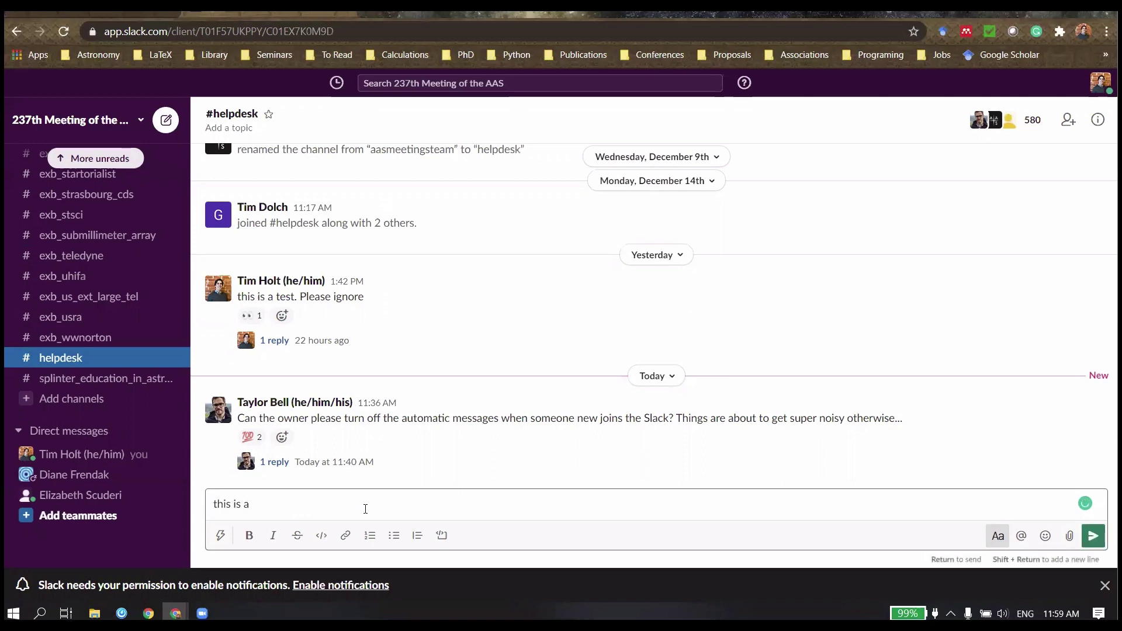
{"action": "type", "text": "nother demonstration."}
{"action": "key", "text": "Return"}
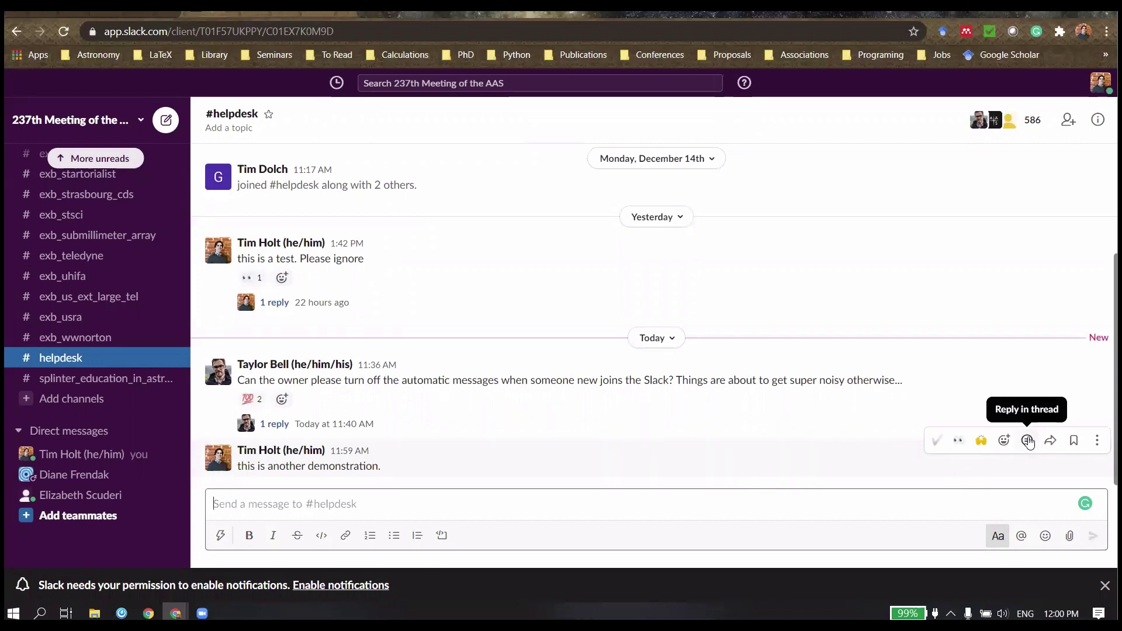
Step: Reply 'this is a reply.' in a thread on the demonstration message
{"action": "left_click", "coordinate": [1028, 442]}
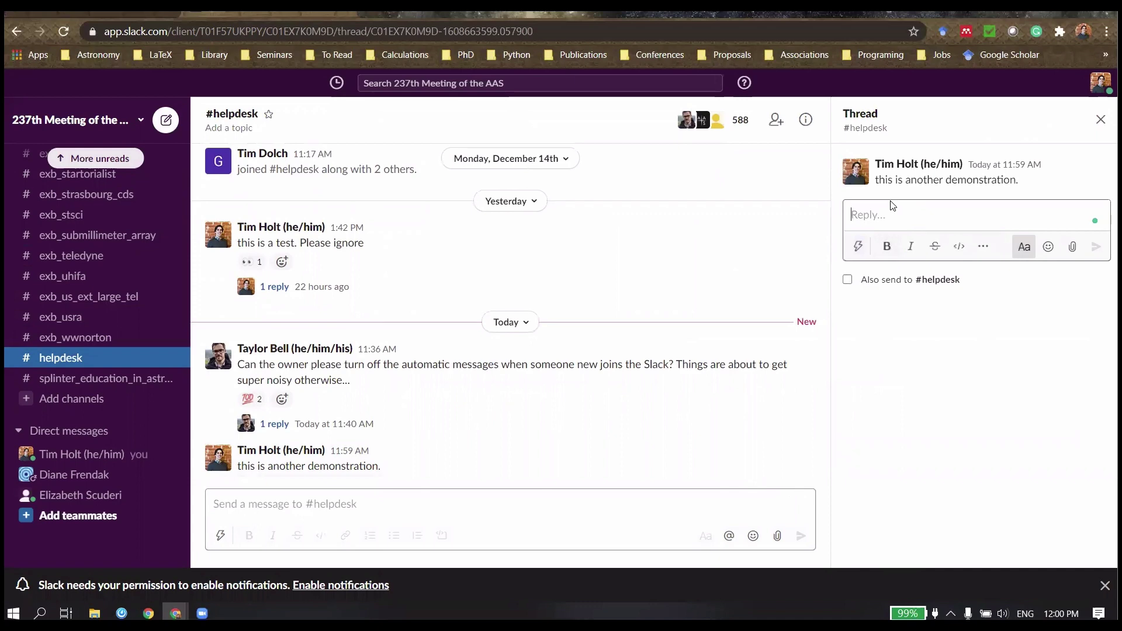
{"action": "type", "text": "this is a reply."}
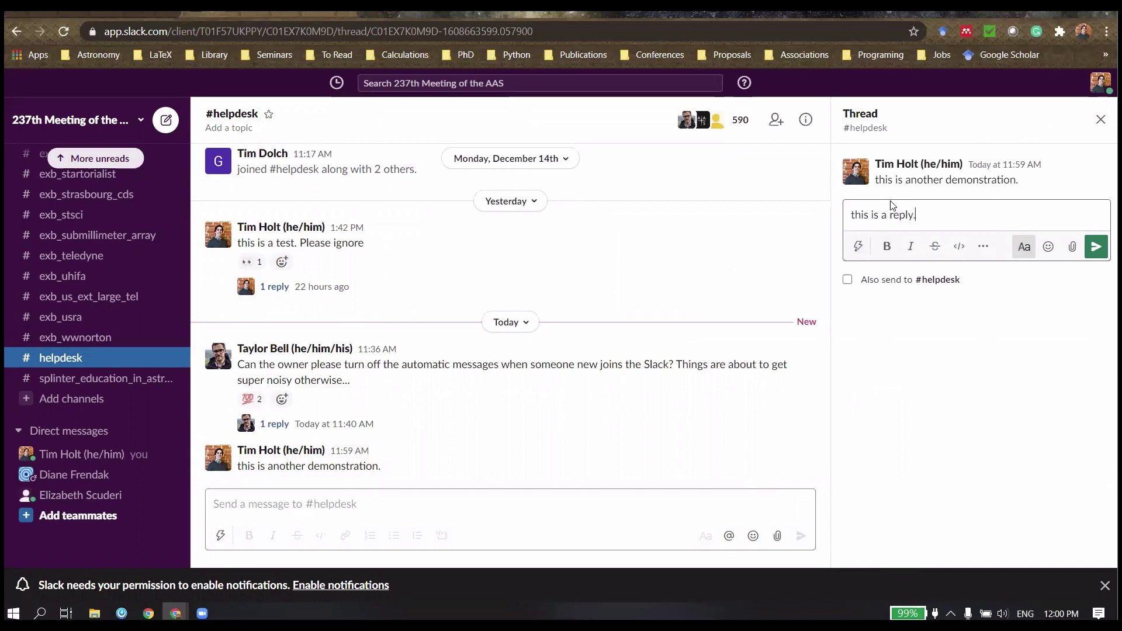
{"action": "key", "text": "Return"}
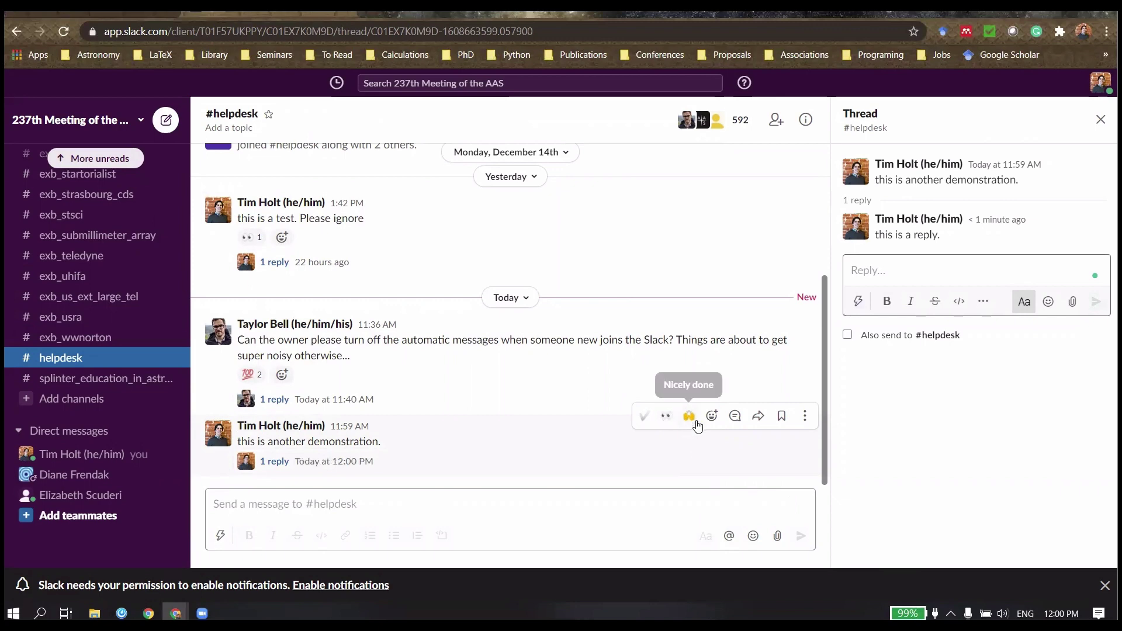
Step: React to the demonstration message with a grinning face, then reveal the slide's Channels bullets
{"action": "left_click", "coordinate": [714, 419]}
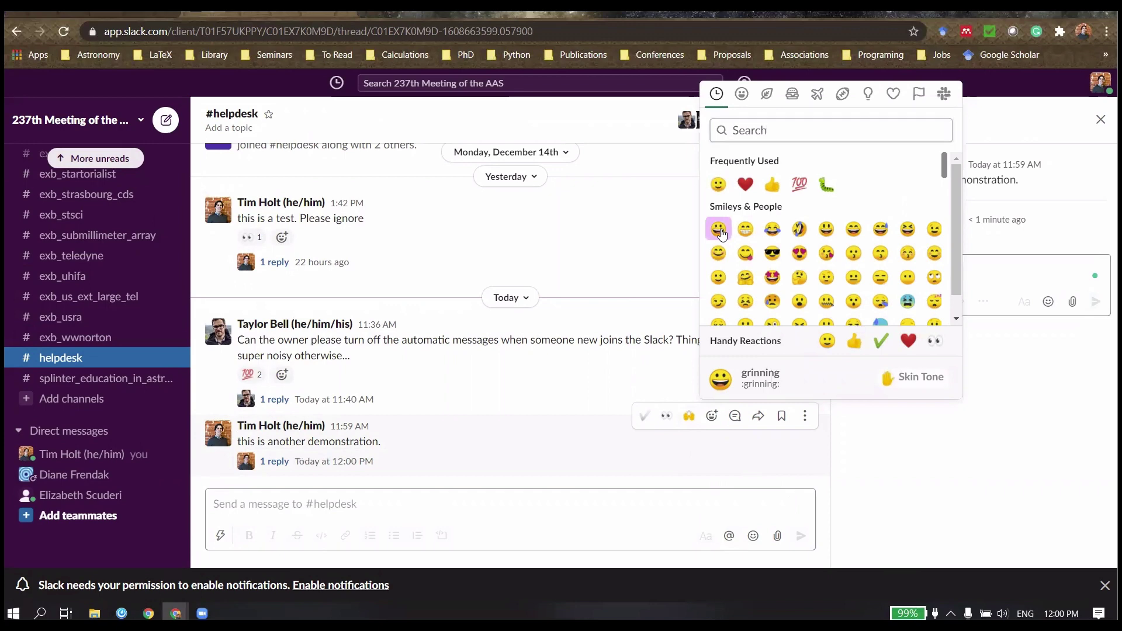
{"action": "left_click", "coordinate": [721, 232]}
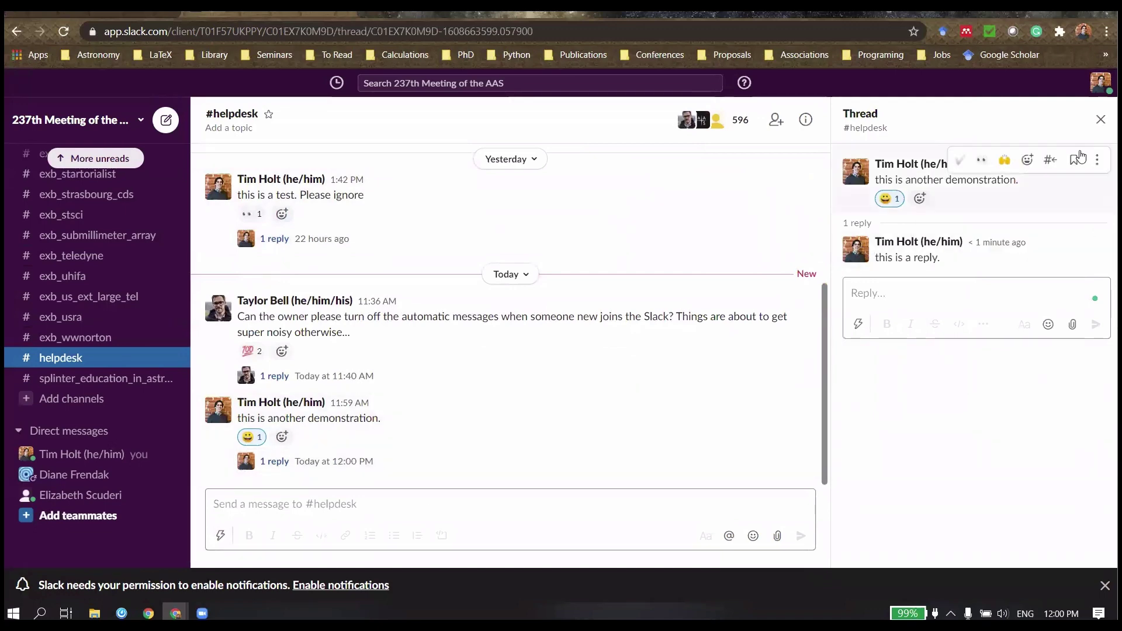
{"action": "left_click", "coordinate": [139, 19]}
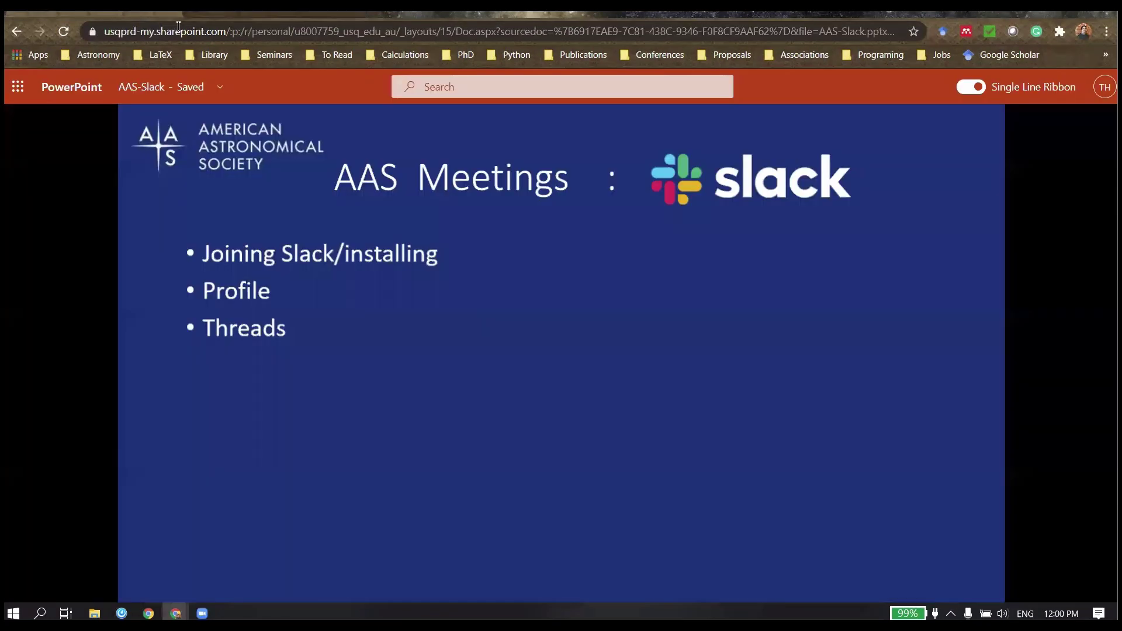
{"action": "left_click", "coordinate": [224, 354]}
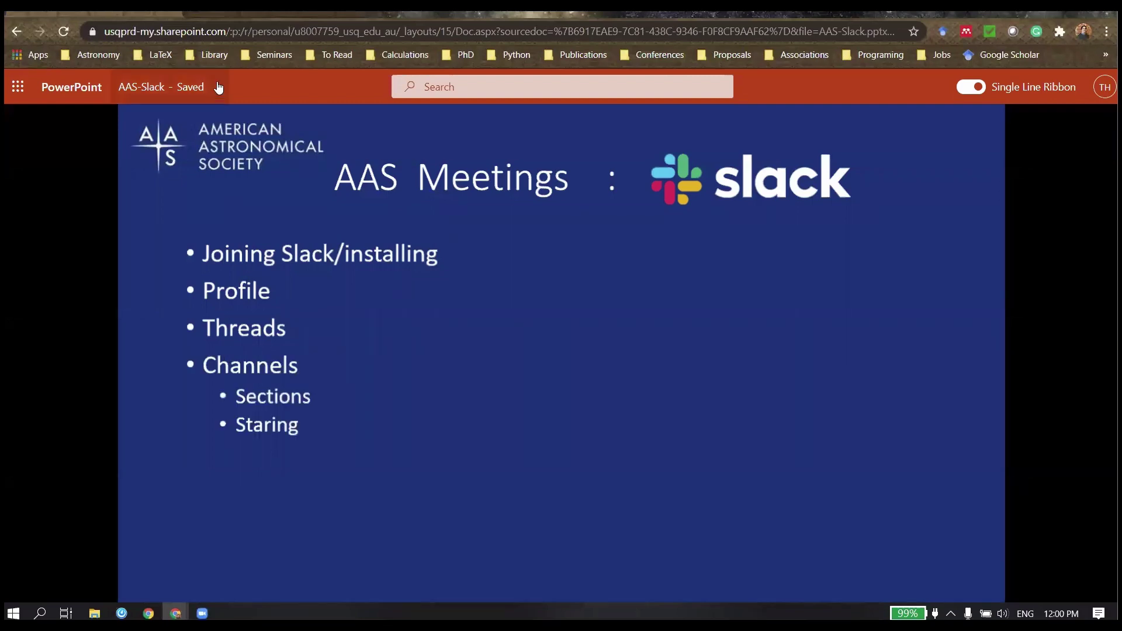
{"action": "left_click", "coordinate": [237, 14]}
{"action": "scroll", "coordinate": [139, 308], "scroll_direction": "up", "scroll_amount": 15}
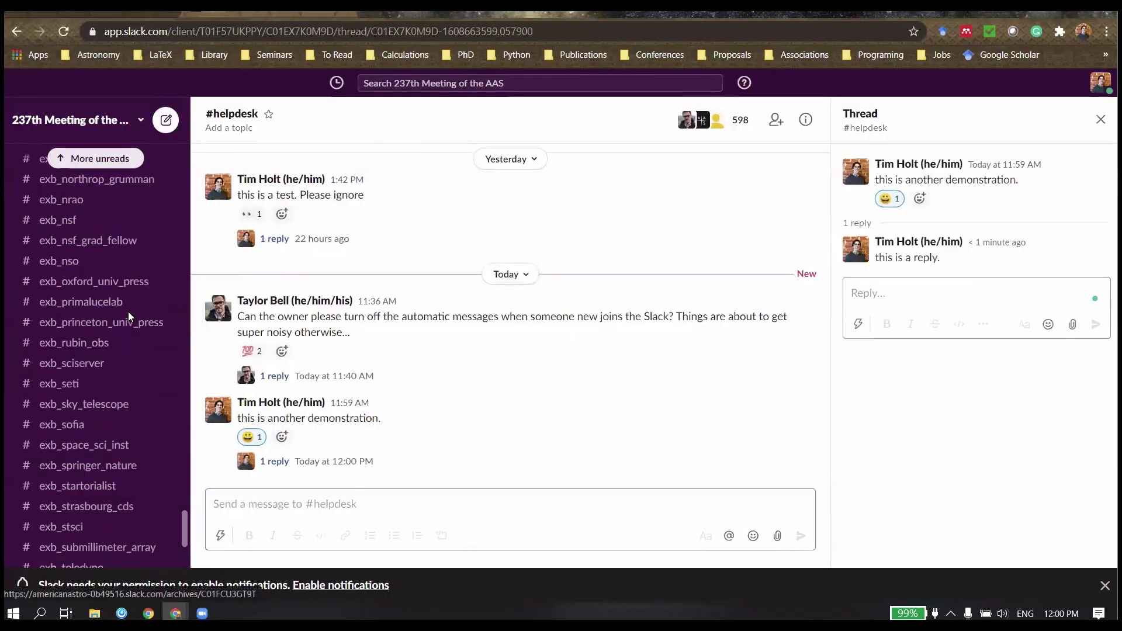
{"action": "scroll", "coordinate": [122, 351], "scroll_direction": "up", "scroll_amount": 20}
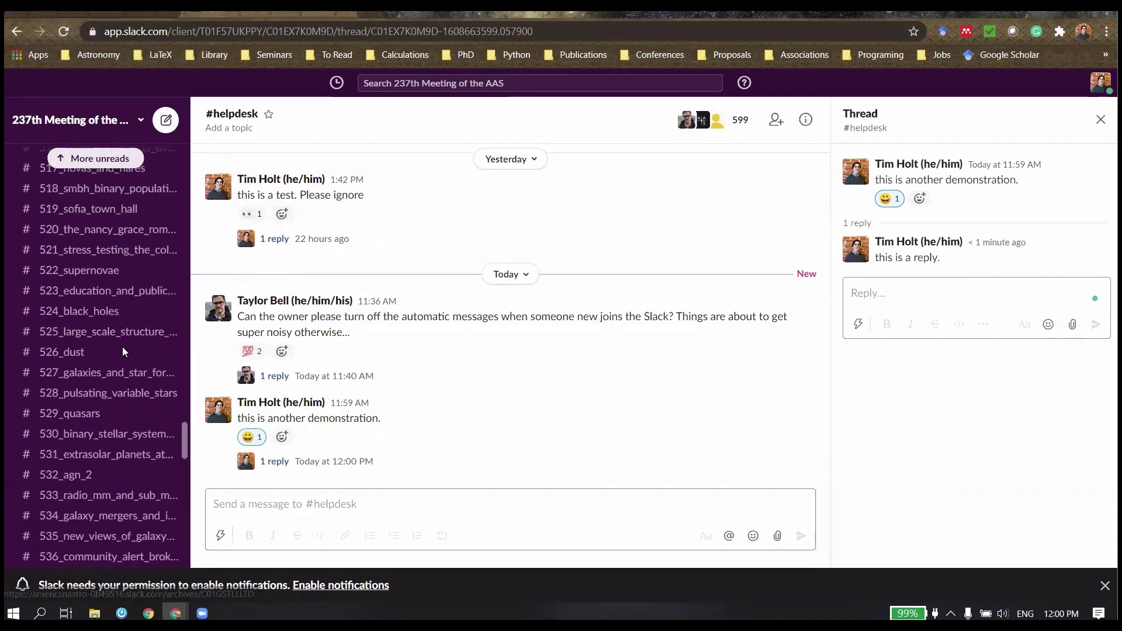
{"action": "scroll", "coordinate": [121, 346], "scroll_direction": "up", "scroll_amount": 20}
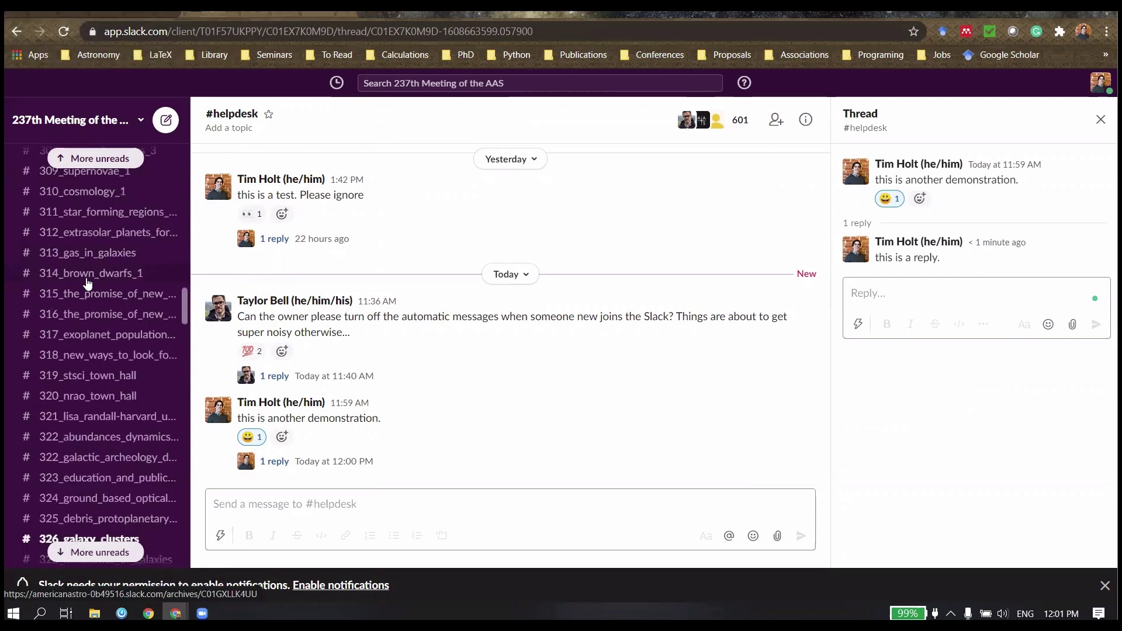
{"action": "scroll", "coordinate": [79, 282], "scroll_direction": "up", "scroll_amount": 10}
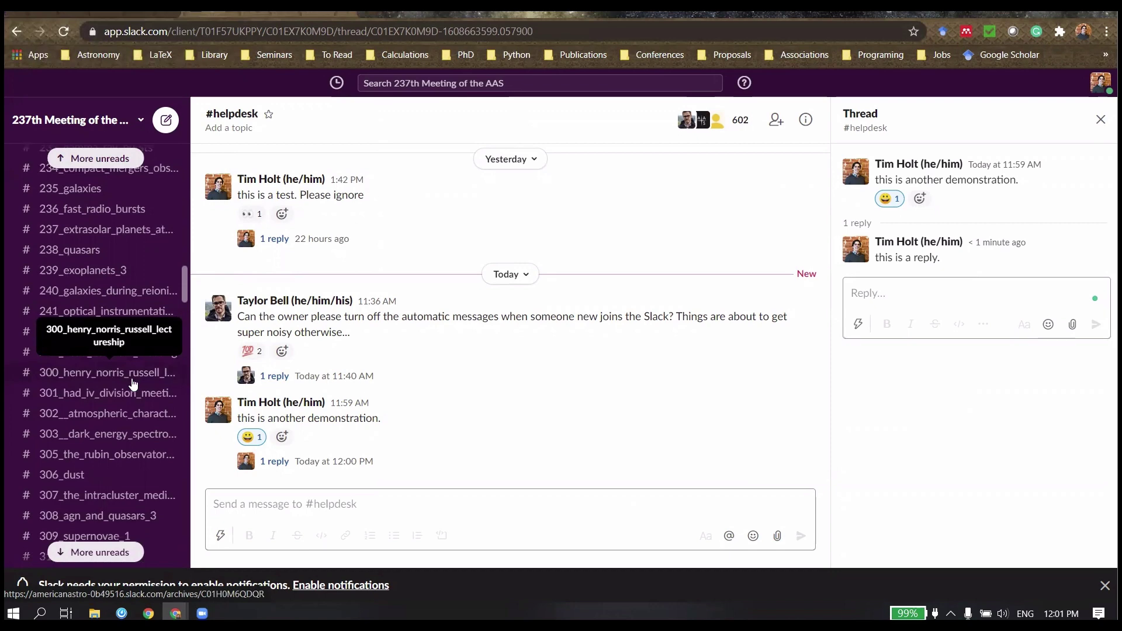
{"action": "scroll", "coordinate": [133, 383], "scroll_direction": "up", "scroll_amount": 20}
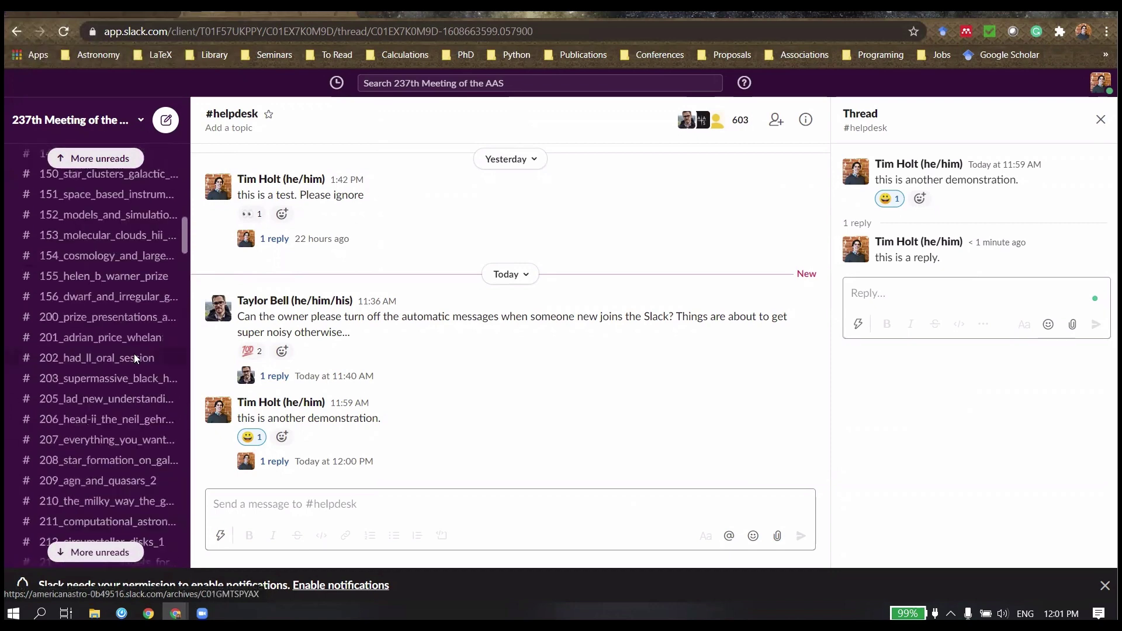
{"action": "scroll", "coordinate": [133, 359], "scroll_direction": "up", "scroll_amount": 5}
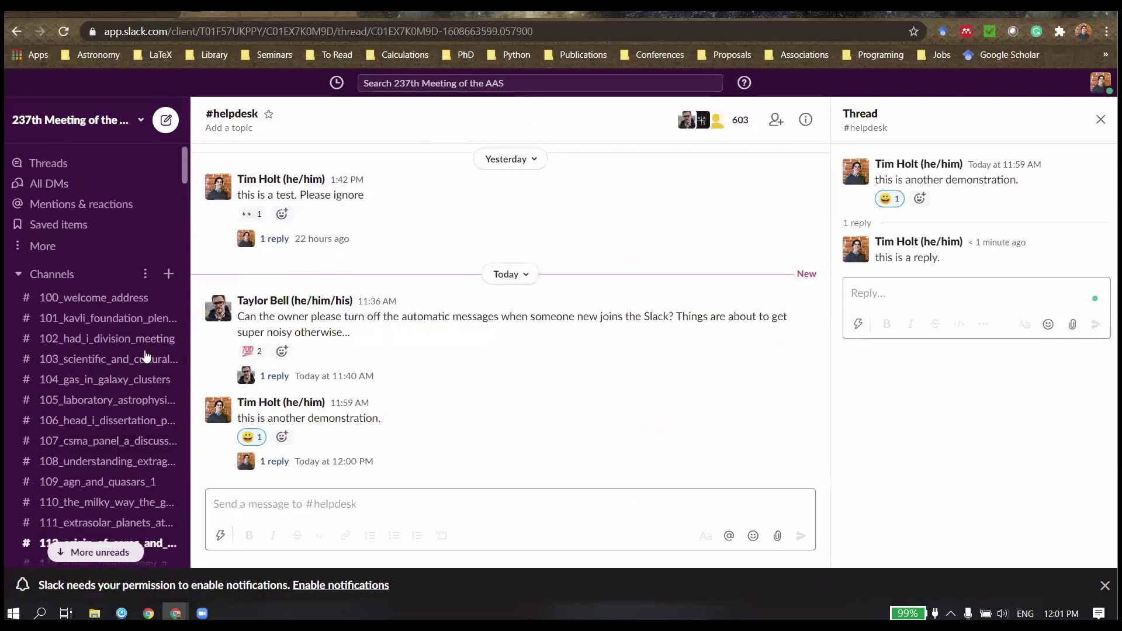
Step: Open the channel browser and filter it with Hide my channels
{"action": "left_click", "coordinate": [169, 278]}
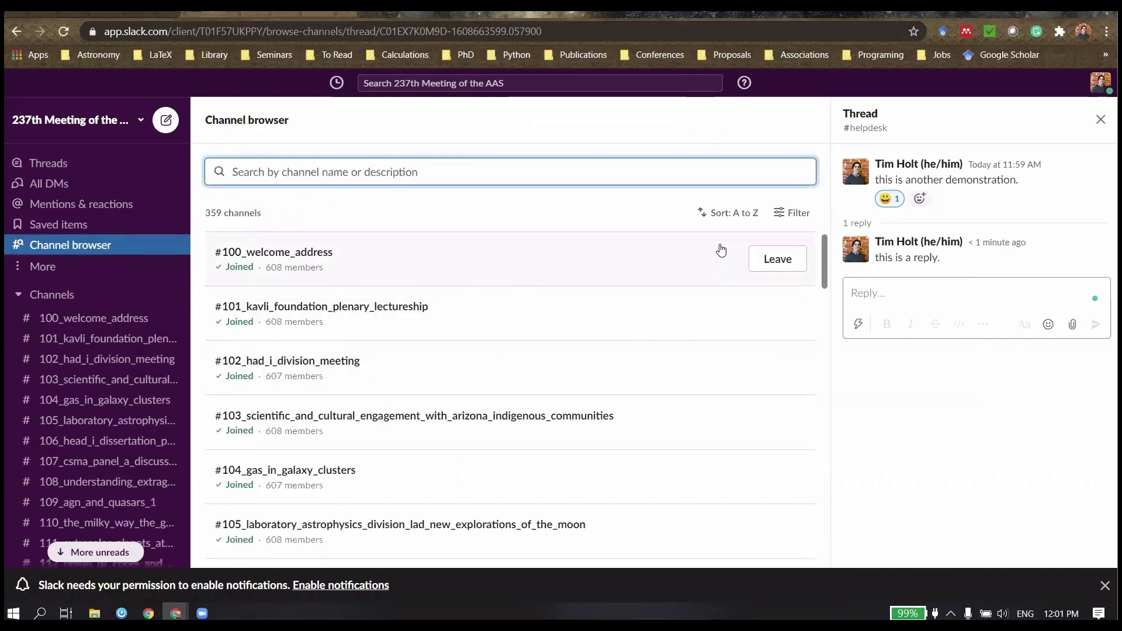
{"action": "left_click", "coordinate": [796, 214]}
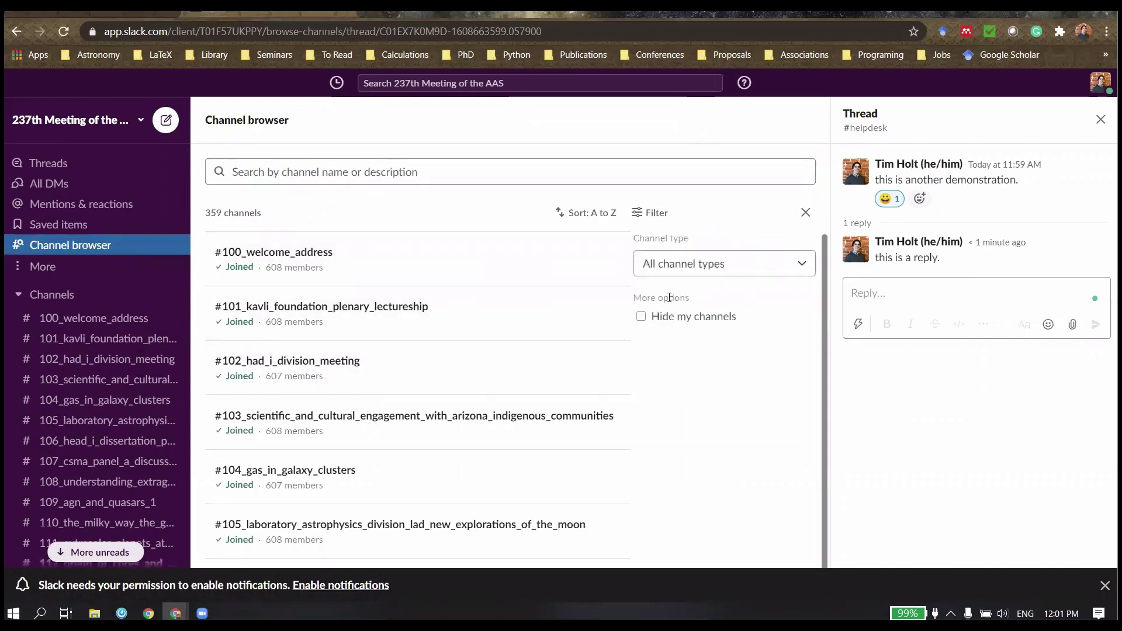
{"action": "left_click", "coordinate": [641, 317]}
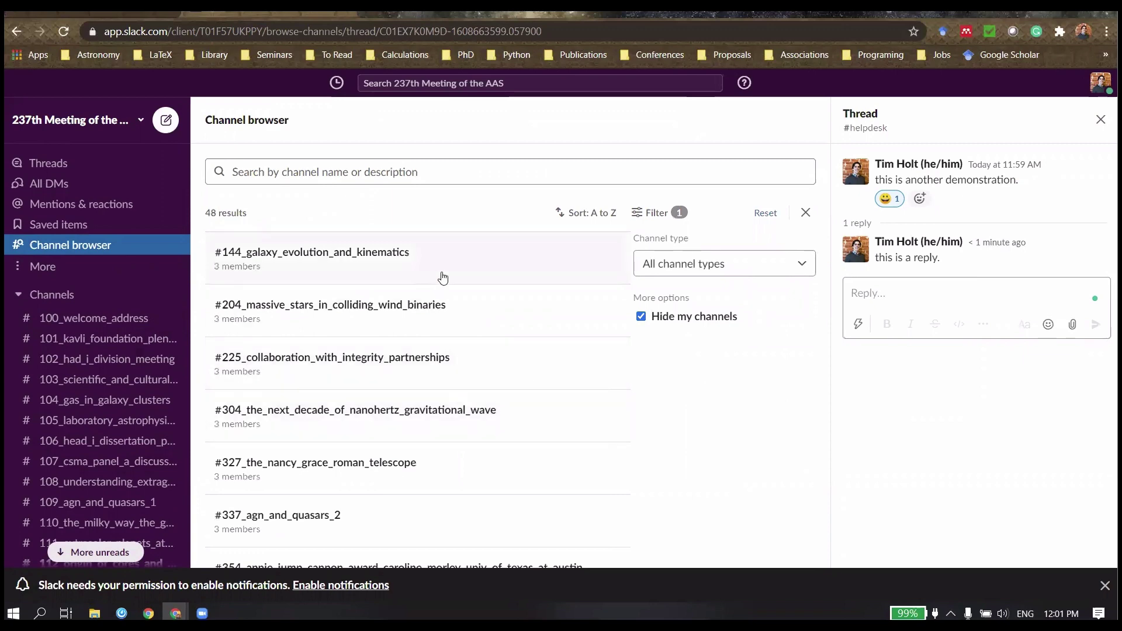
Step: Scroll through the 48 unjoined channels, including the #splinter session channels
{"action": "scroll", "coordinate": [476, 378], "scroll_direction": "down", "scroll_amount": 1}
{"action": "scroll", "coordinate": [479, 383], "scroll_direction": "down", "scroll_amount": 1}
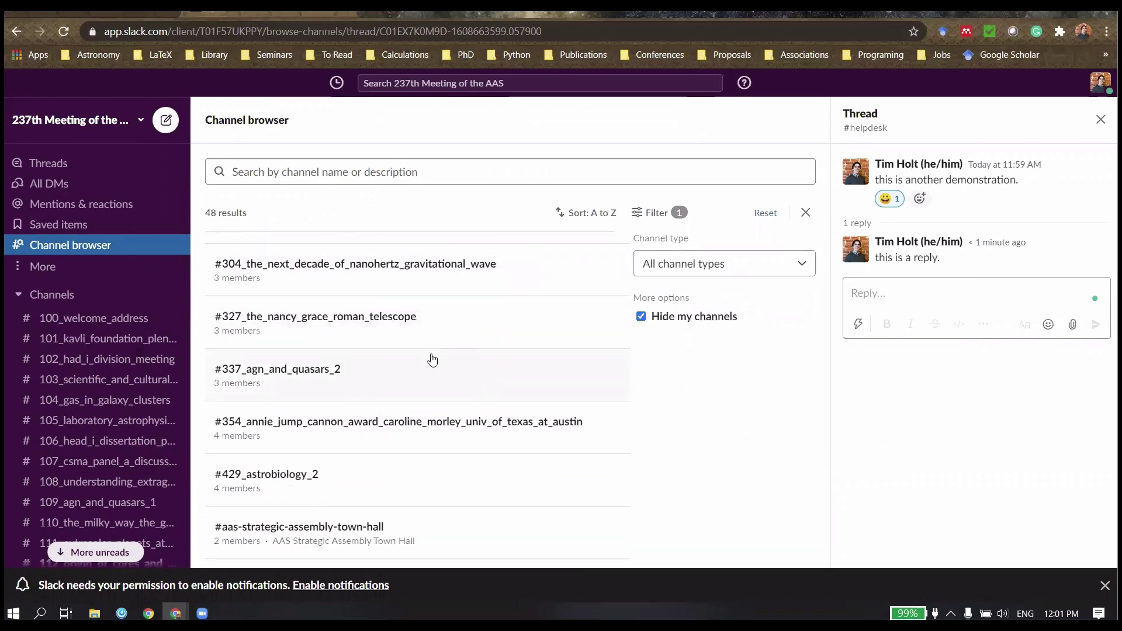
{"action": "scroll", "coordinate": [466, 370], "scroll_direction": "down", "scroll_amount": 2}
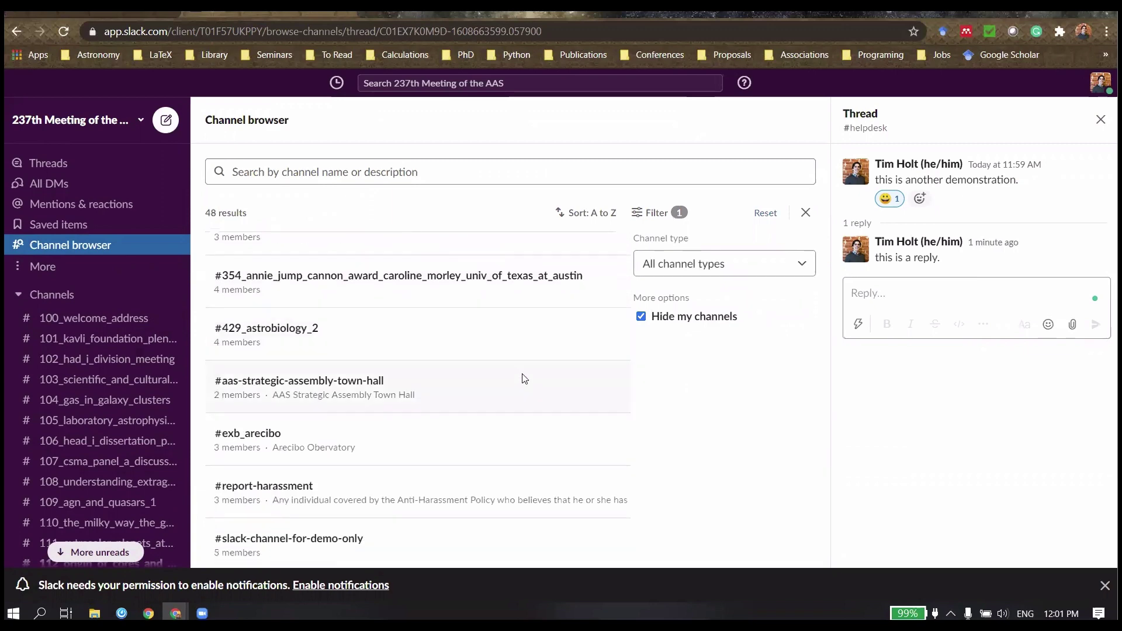
{"action": "scroll", "coordinate": [524, 379], "scroll_direction": "down", "scroll_amount": 2}
{"action": "scroll", "coordinate": [463, 403], "scroll_direction": "down", "scroll_amount": 2}
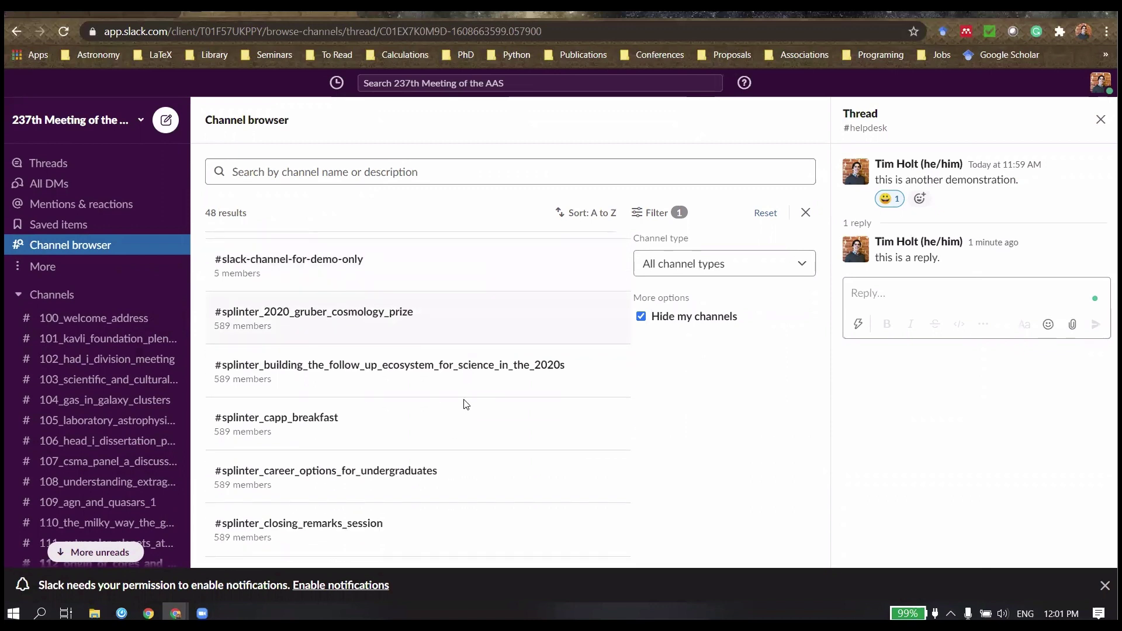
{"action": "scroll", "coordinate": [467, 368], "scroll_direction": "down", "scroll_amount": 1}
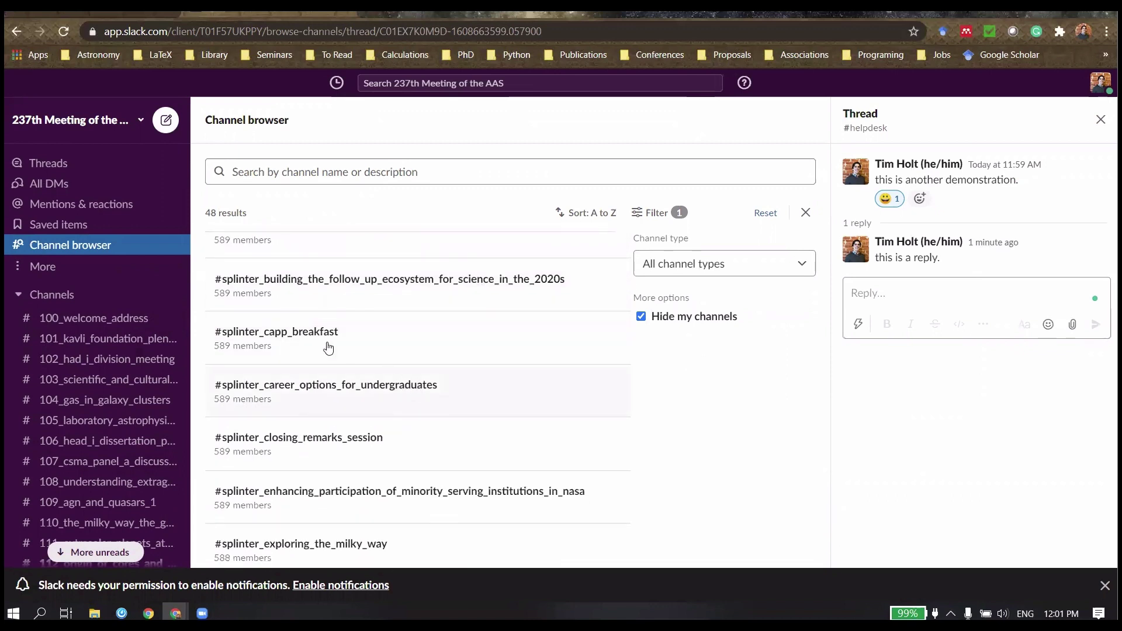
{"action": "scroll", "coordinate": [380, 337], "scroll_direction": "up", "scroll_amount": 1}
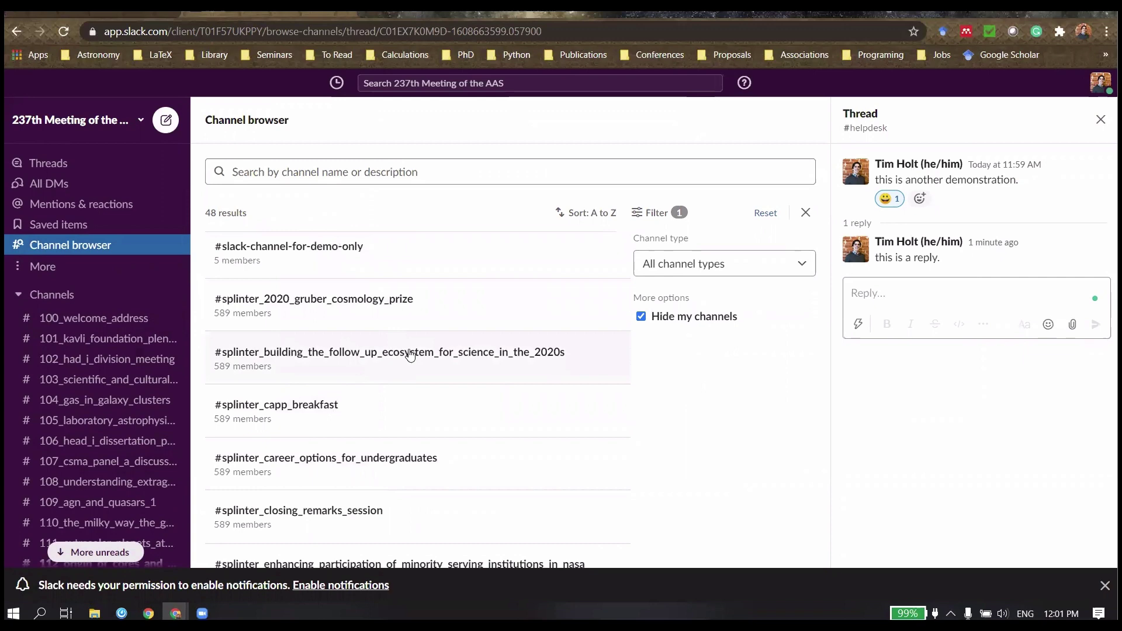
{"action": "scroll", "coordinate": [412, 356], "scroll_direction": "down", "scroll_amount": 2}
{"action": "scroll", "coordinate": [416, 366], "scroll_direction": "down", "scroll_amount": 6}
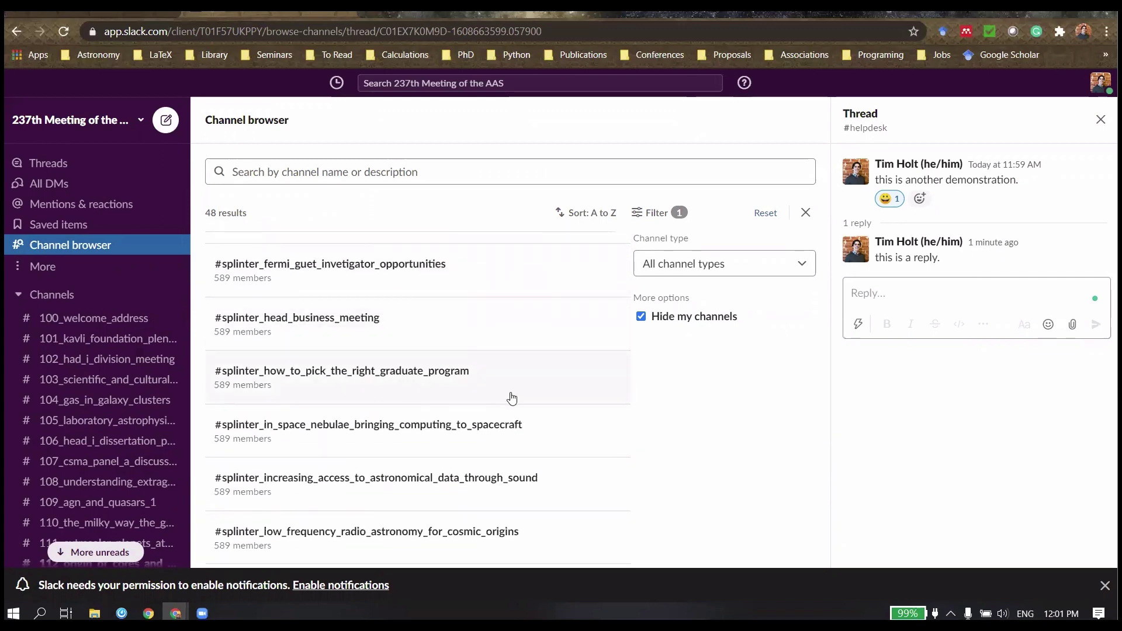
{"action": "scroll", "coordinate": [520, 391], "scroll_direction": "down", "scroll_amount": 1}
{"action": "scroll", "coordinate": [434, 389], "scroll_direction": "down", "scroll_amount": 2}
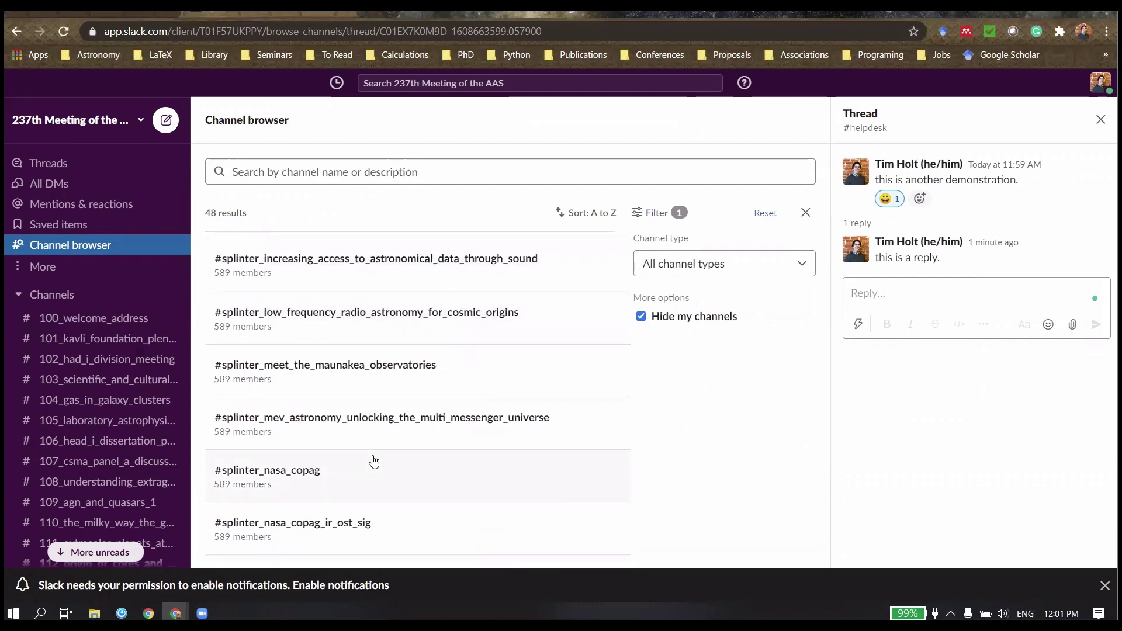
{"action": "scroll", "coordinate": [409, 420], "scroll_direction": "down", "scroll_amount": 1}
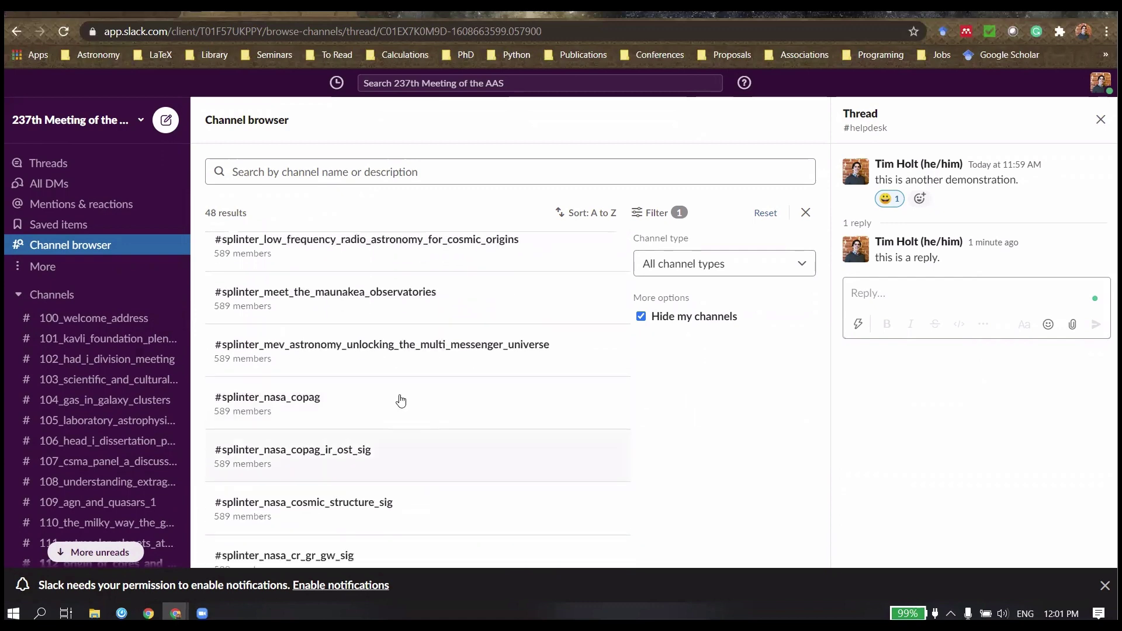
{"action": "scroll", "coordinate": [427, 342], "scroll_direction": "up", "scroll_amount": 2}
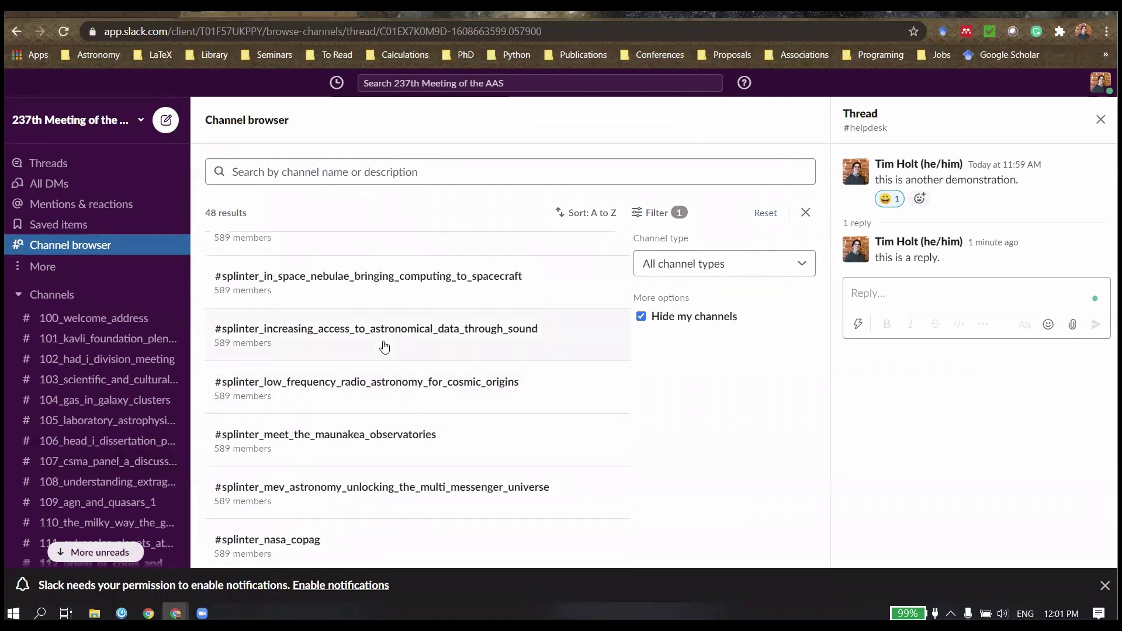
{"action": "scroll", "coordinate": [409, 350], "scroll_direction": "up", "scroll_amount": 2}
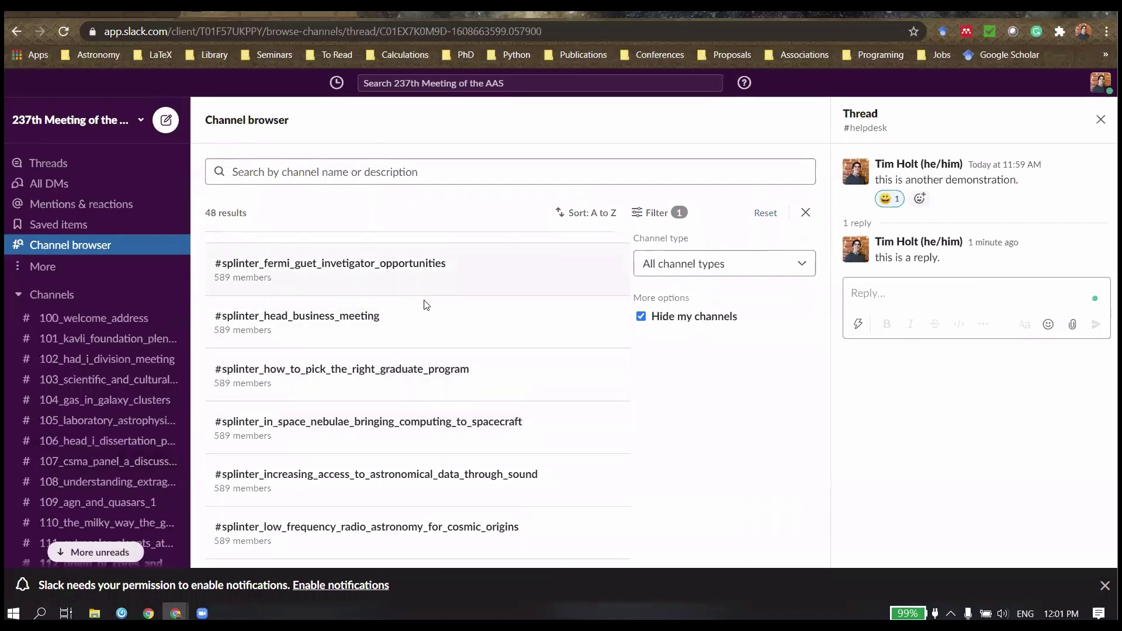
{"action": "scroll", "coordinate": [432, 310], "scroll_direction": "up", "scroll_amount": 2}
{"action": "scroll", "coordinate": [380, 336], "scroll_direction": "up", "scroll_amount": 3}
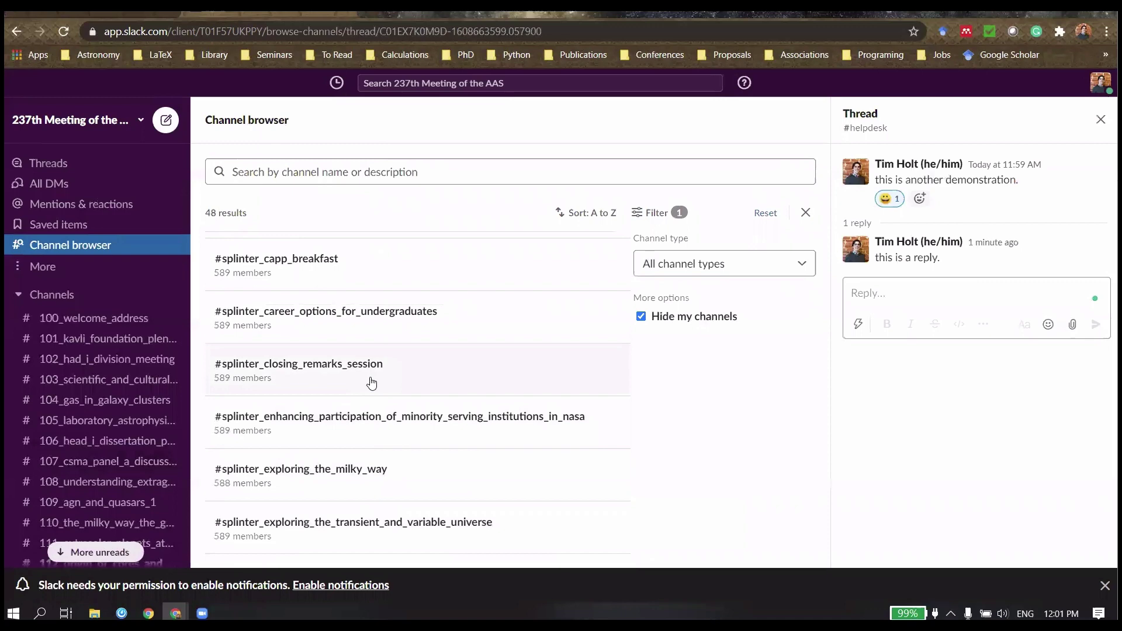
Step: Open #splinter_closing_remarks_session from the sidebar and scroll through Slackbot's welcome message
{"action": "left_click", "coordinate": [373, 381]}
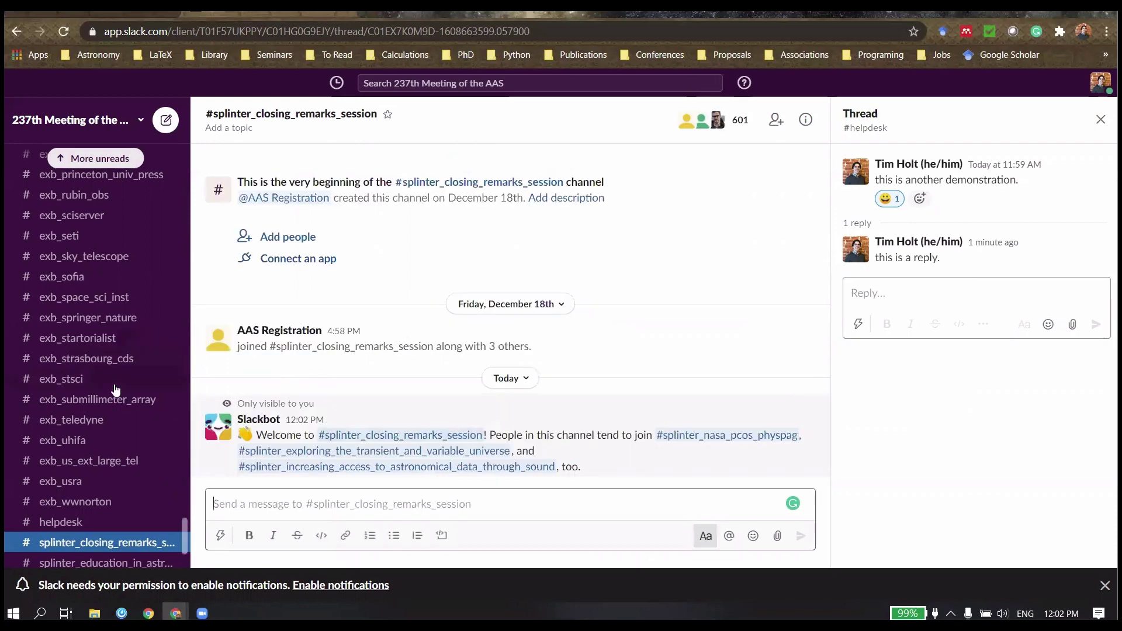
{"action": "scroll", "coordinate": [115, 390], "scroll_direction": "down", "scroll_amount": 2}
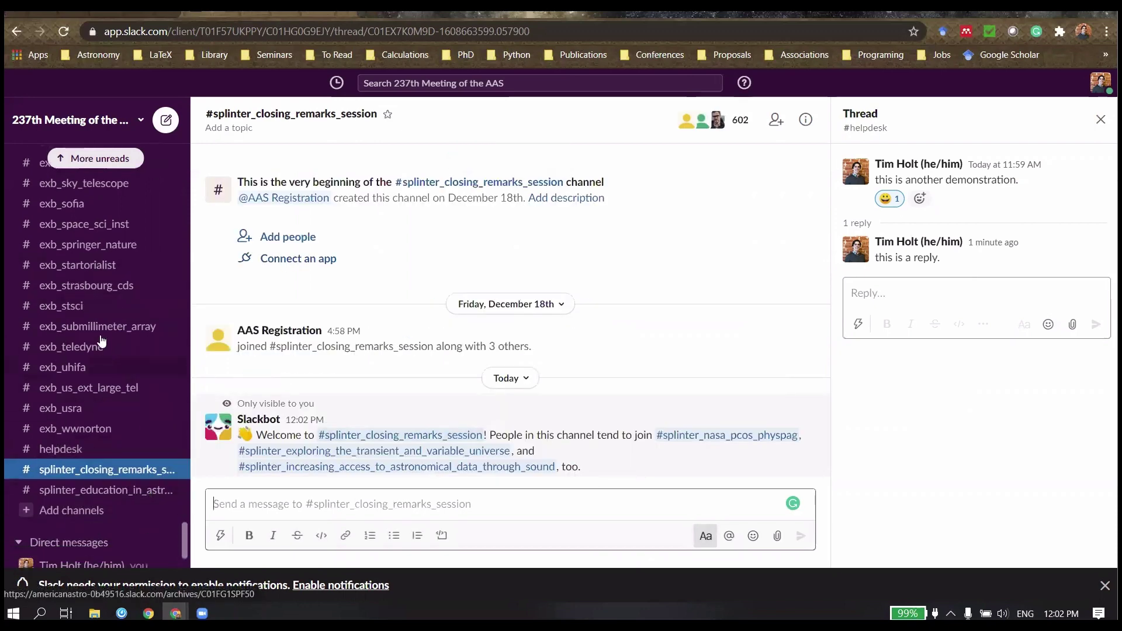
{"action": "scroll", "coordinate": [109, 327], "scroll_direction": "up", "scroll_amount": 8}
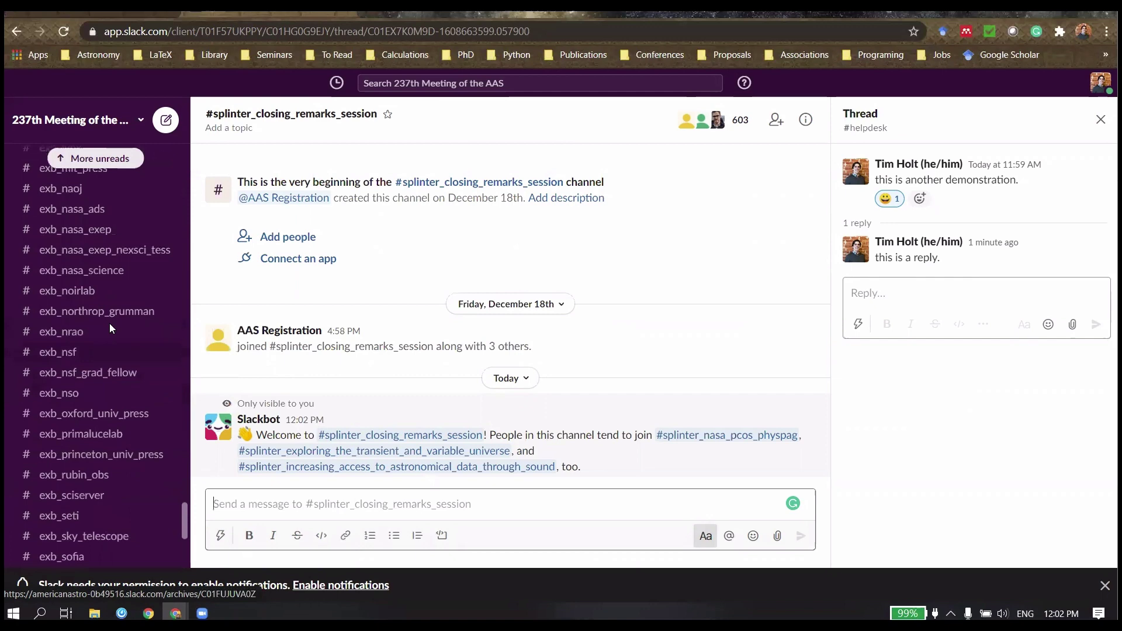
{"action": "scroll", "coordinate": [109, 334], "scroll_direction": "up", "scroll_amount": 15}
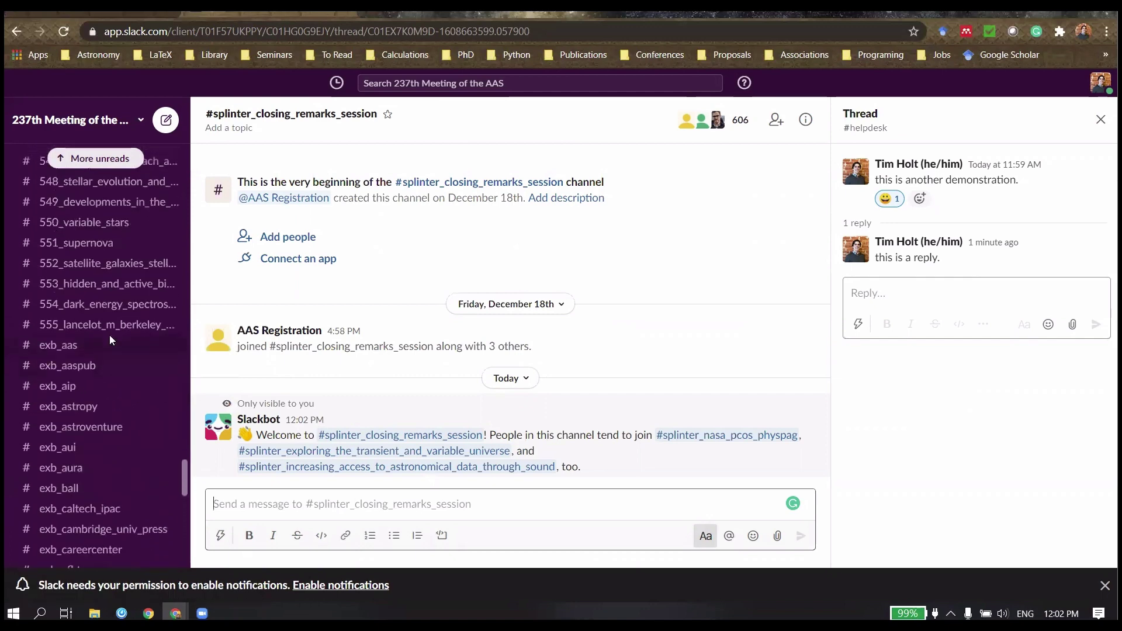
{"action": "scroll", "coordinate": [110, 337], "scroll_direction": "up", "scroll_amount": 12}
{"action": "scroll", "coordinate": [110, 336], "scroll_direction": "down", "scroll_amount": 20}
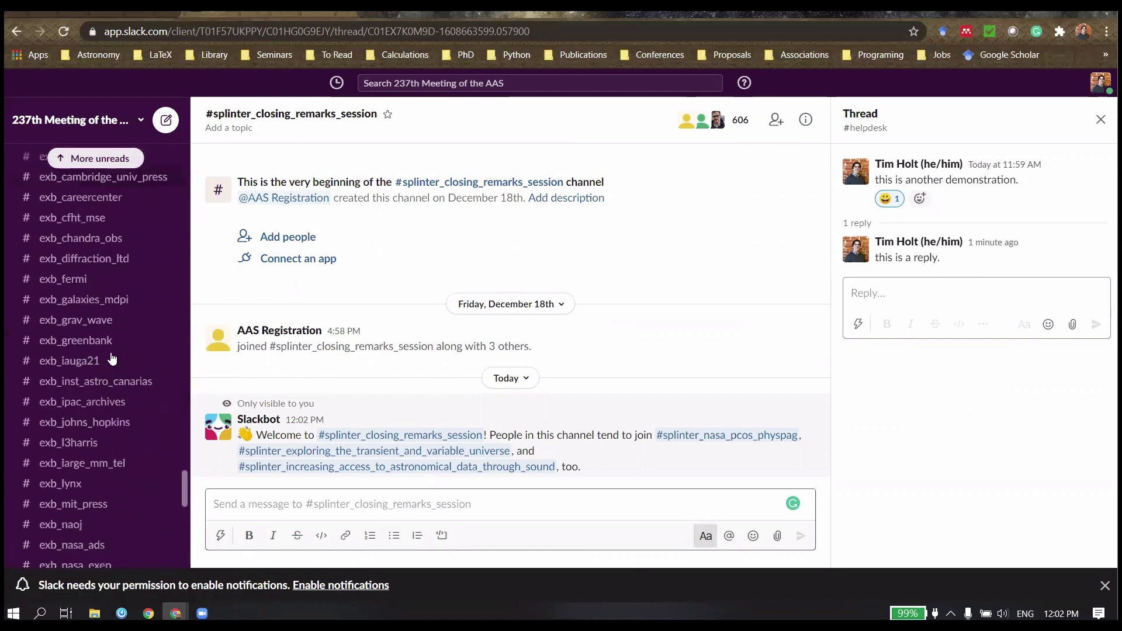
{"action": "scroll", "coordinate": [111, 369], "scroll_direction": "down", "scroll_amount": 10}
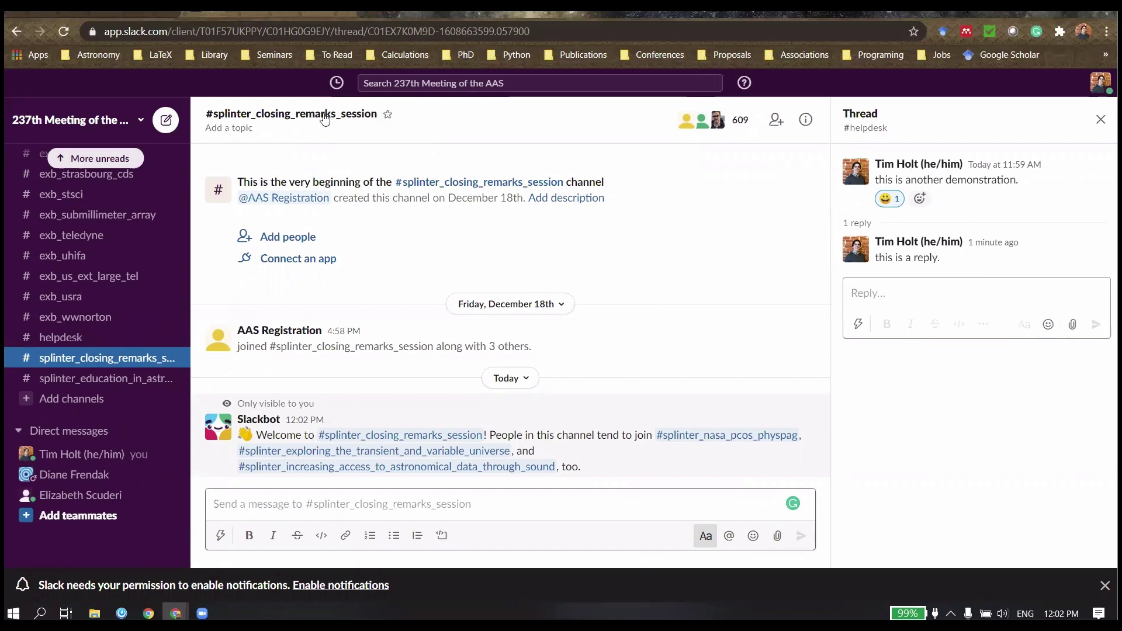
Step: Star #splinter_closing_remarks_session from its header and confirm it appears under Starred
{"action": "left_click", "coordinate": [388, 115]}
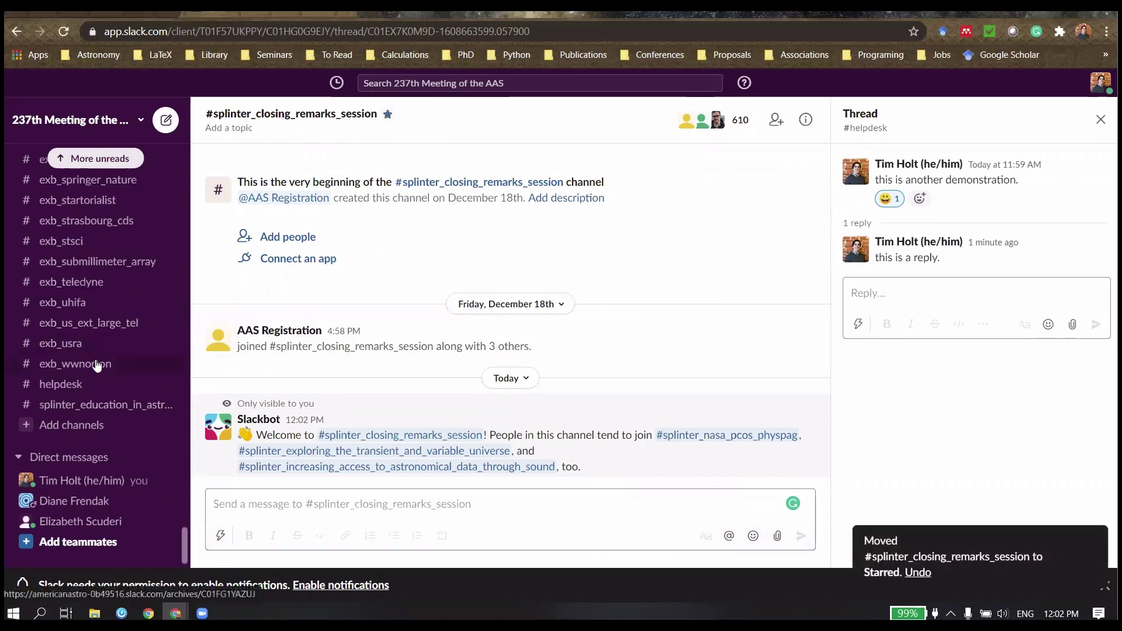
{"action": "scroll", "coordinate": [96, 377], "scroll_direction": "up", "scroll_amount": 3}
{"action": "scroll", "coordinate": [100, 391], "scroll_direction": "up", "scroll_amount": 10}
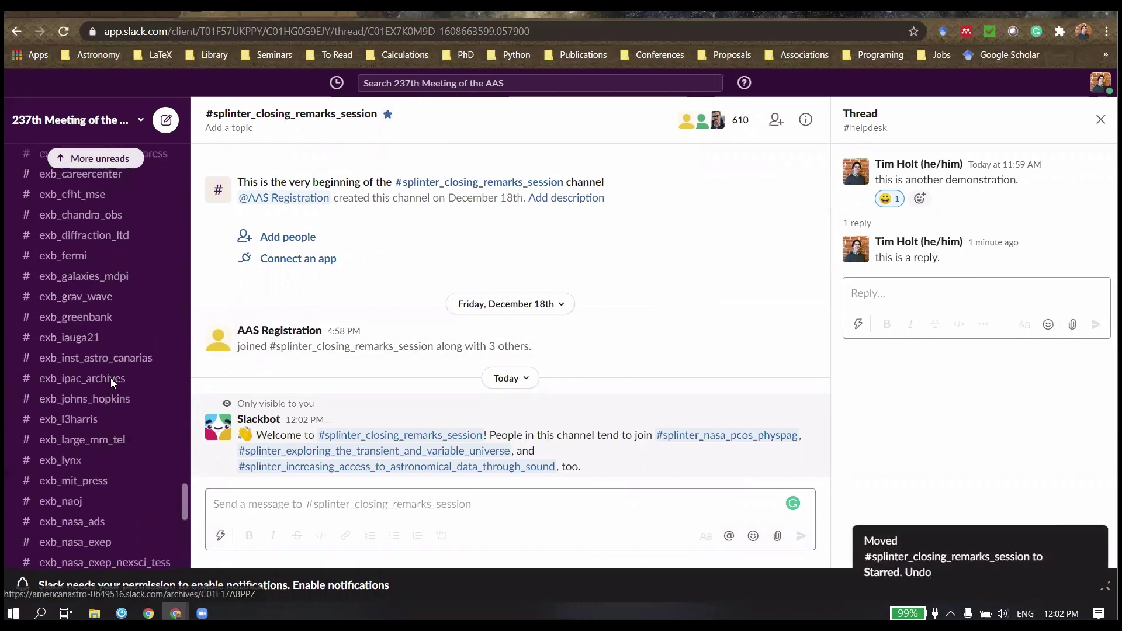
{"action": "scroll", "coordinate": [111, 371], "scroll_direction": "up", "scroll_amount": 20}
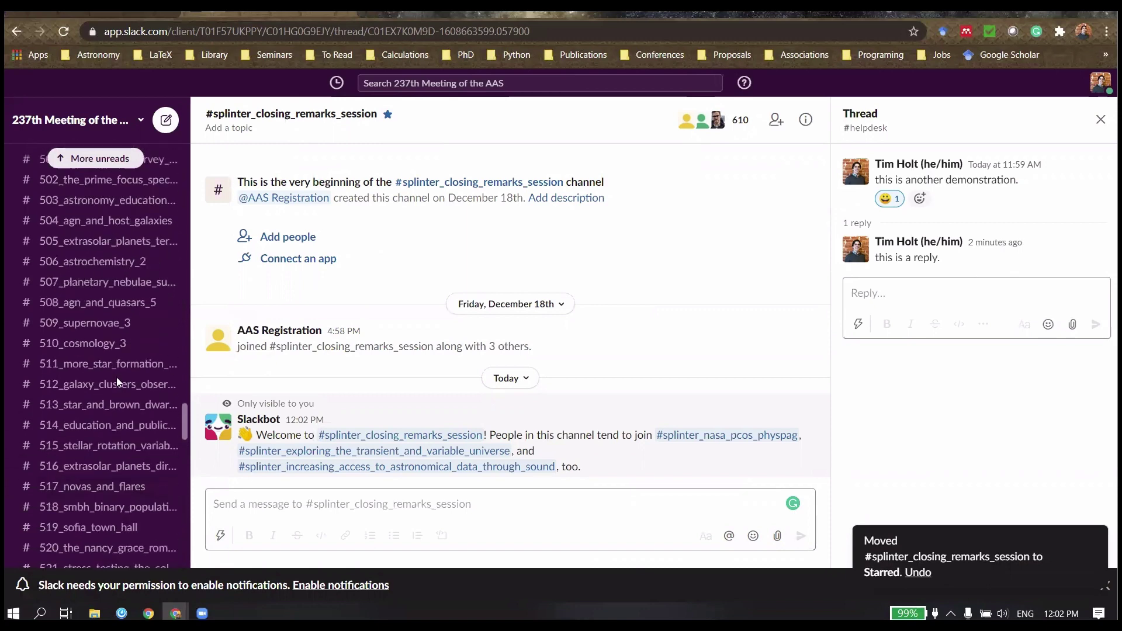
{"action": "scroll", "coordinate": [117, 377], "scroll_direction": "down", "scroll_amount": 20}
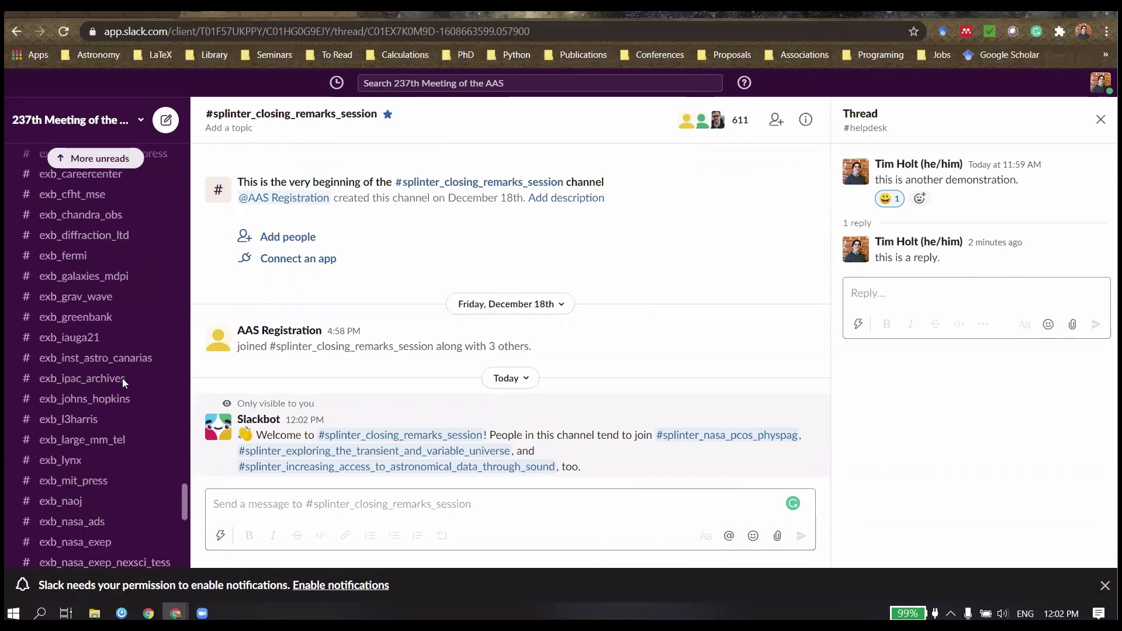
{"action": "scroll", "coordinate": [121, 391], "scroll_direction": "down", "scroll_amount": 2}
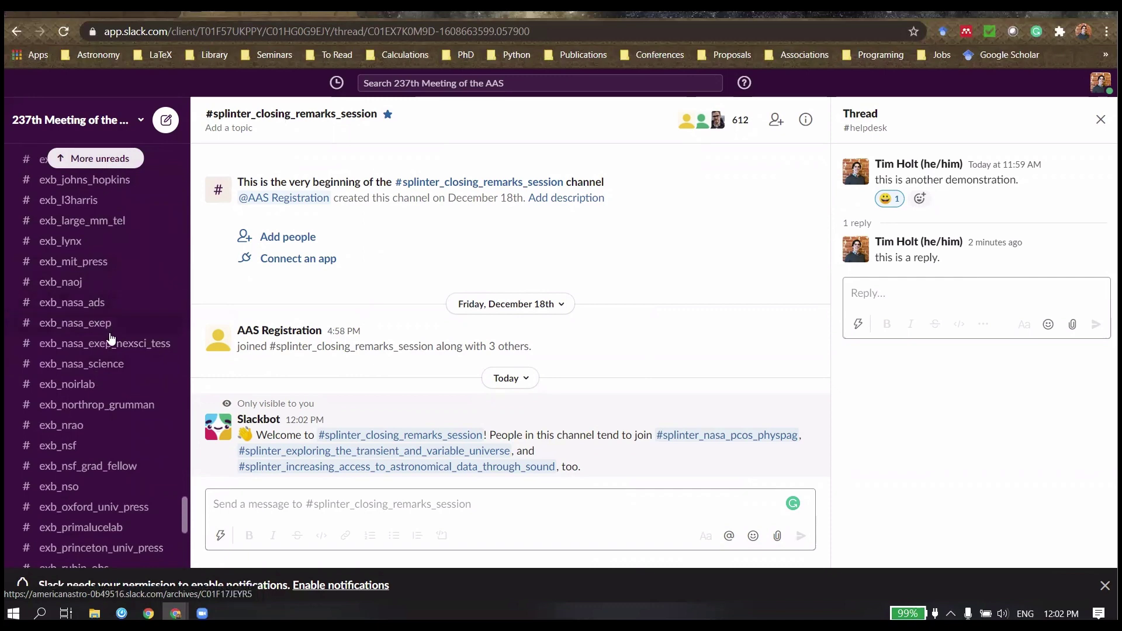
Step: Open #exb_nasa_ads and star it so it sits in Starred above the splinter channel
{"action": "left_click", "coordinate": [101, 305]}
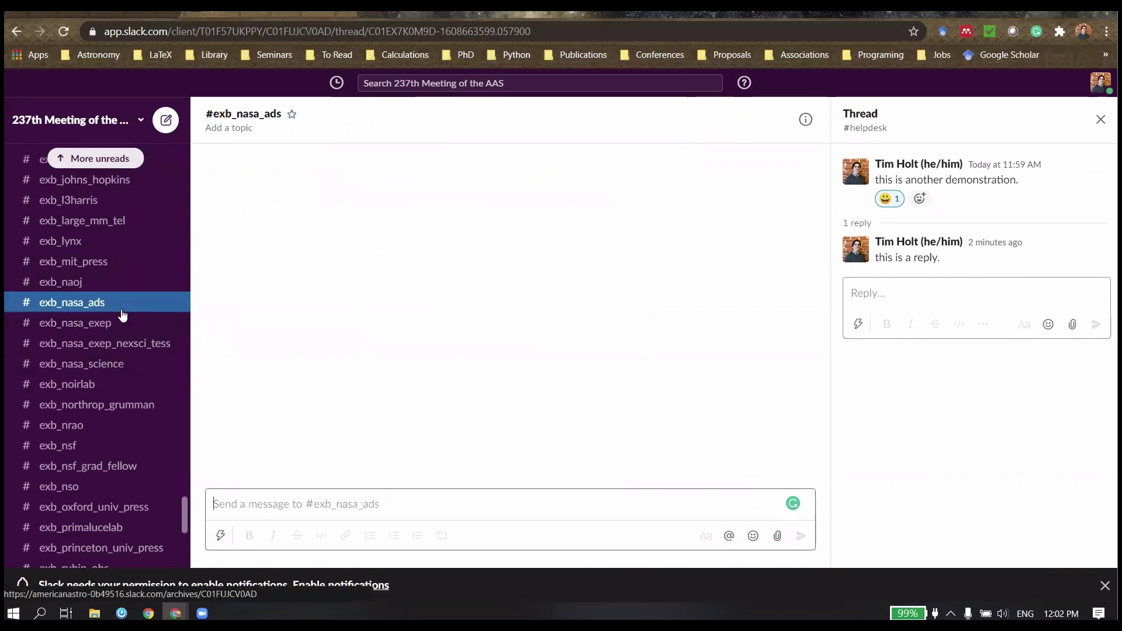
{"action": "left_click", "coordinate": [292, 117]}
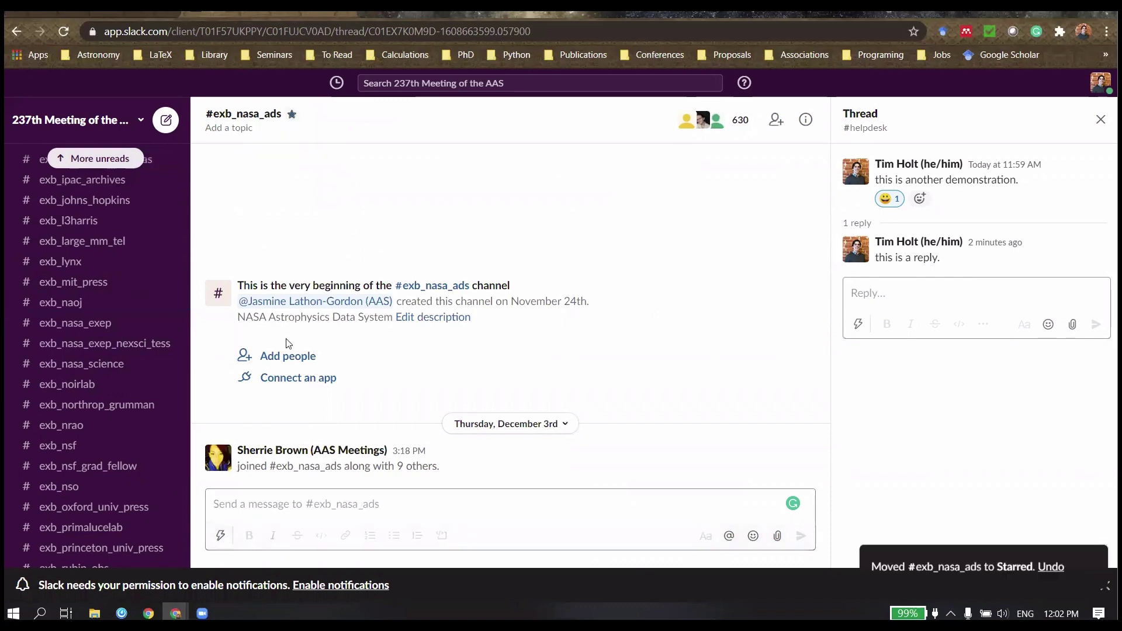
{"action": "scroll", "coordinate": [121, 317], "scroll_direction": "up", "scroll_amount": 10}
{"action": "scroll", "coordinate": [120, 331], "scroll_direction": "down", "scroll_amount": 10}
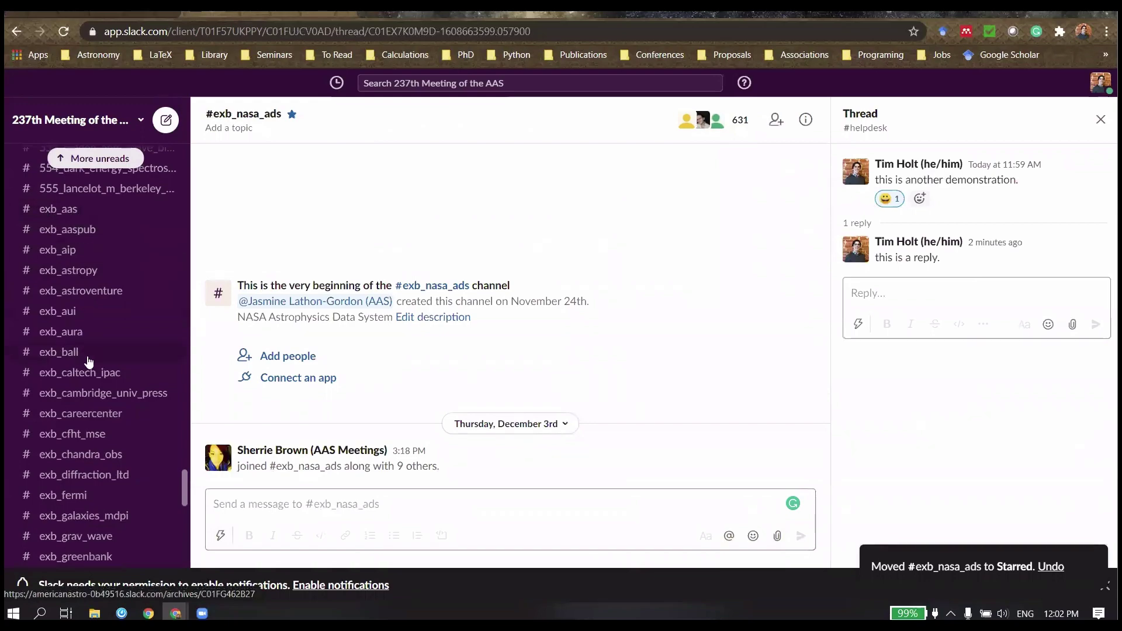
{"action": "scroll", "coordinate": [101, 390], "scroll_direction": "up", "scroll_amount": 15}
{"action": "scroll", "coordinate": [123, 410], "scroll_direction": "up", "scroll_amount": 15}
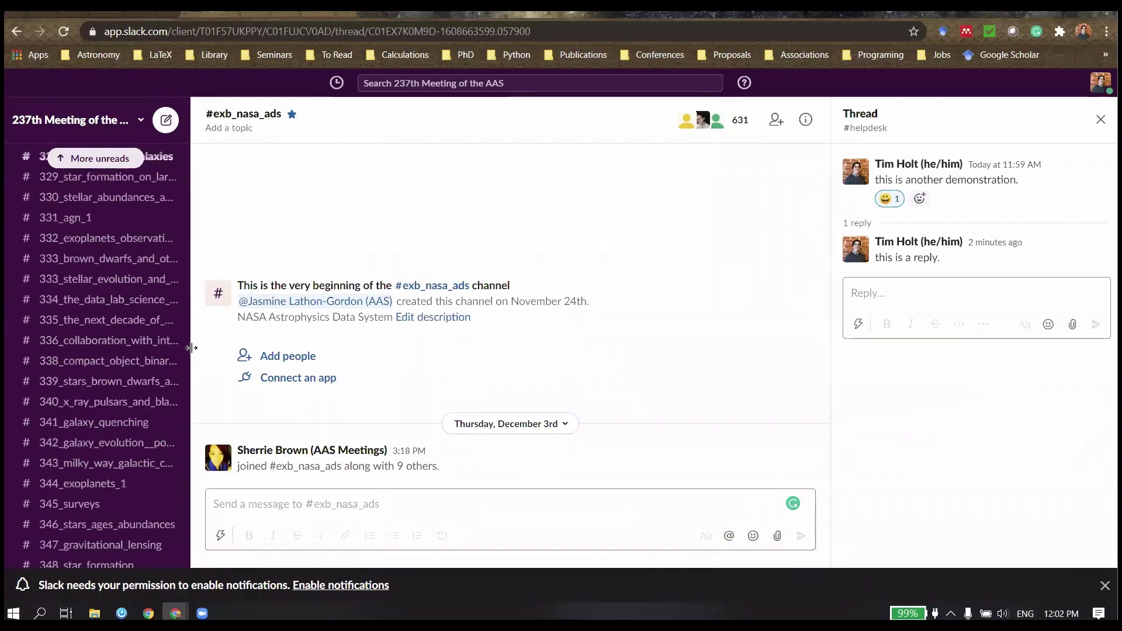
{"action": "scroll", "coordinate": [187, 235], "scroll_direction": "up", "scroll_amount": 20}
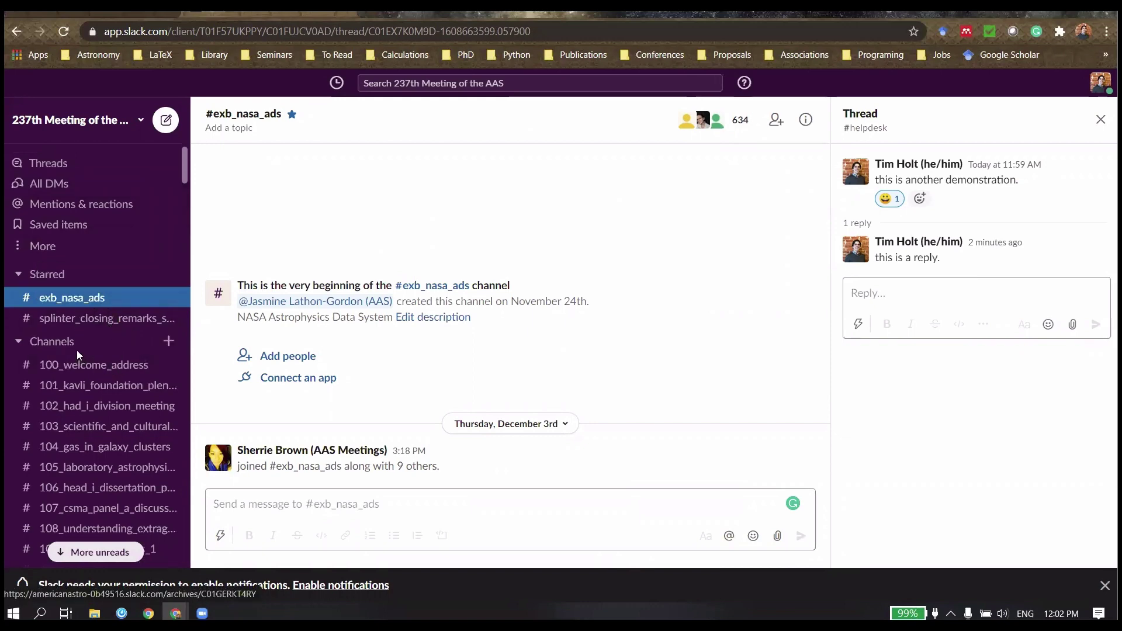
{"action": "scroll", "coordinate": [123, 327], "scroll_direction": "down", "scroll_amount": 2}
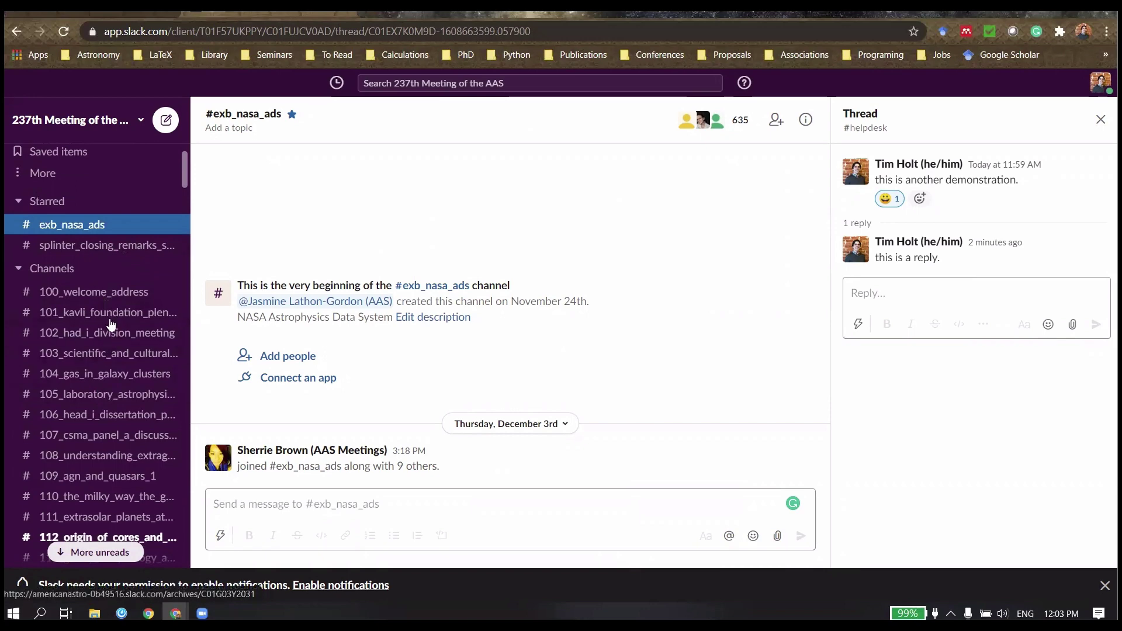
{"action": "scroll", "coordinate": [110, 327], "scroll_direction": "down", "scroll_amount": 2}
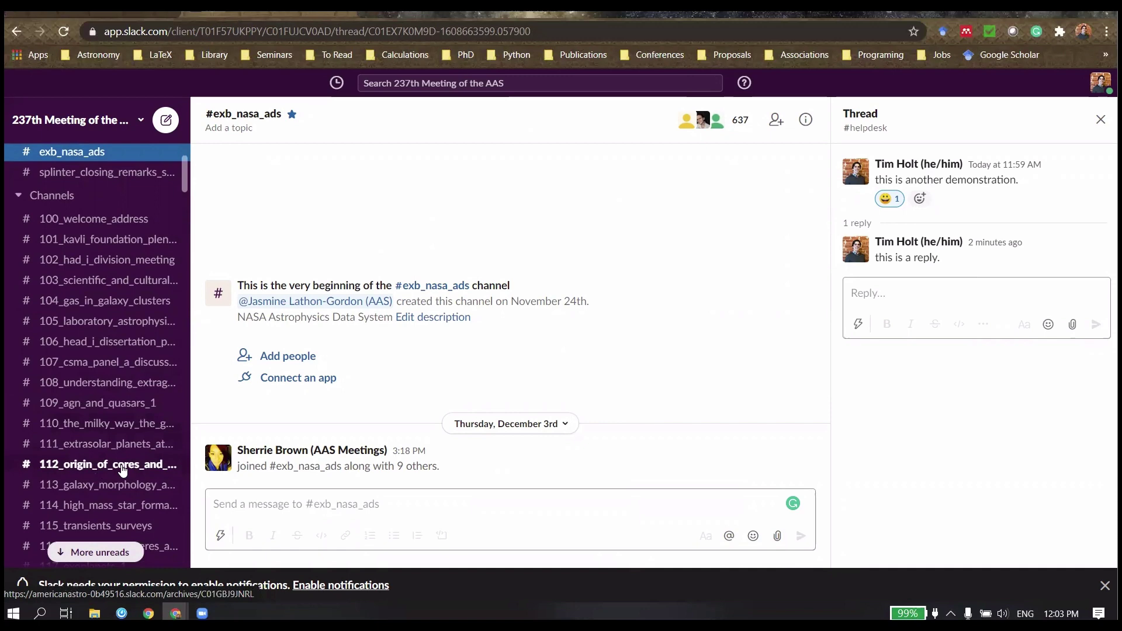
{"action": "scroll", "coordinate": [130, 367], "scroll_direction": "up", "scroll_amount": 3}
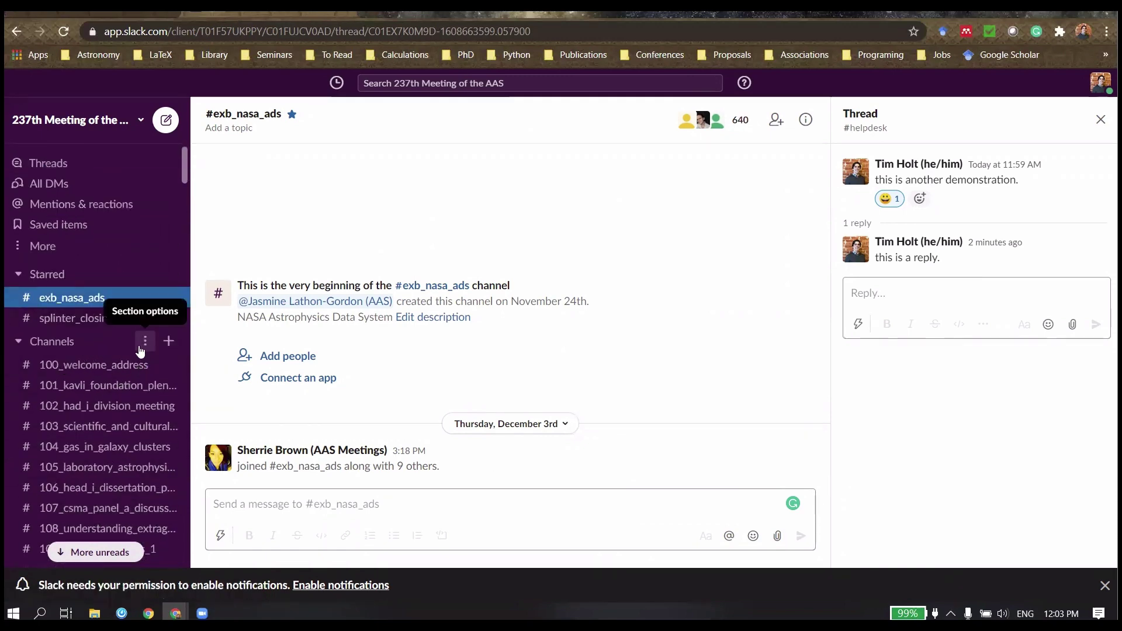
Step: Create a new sidebar section named 'Splinters' from the Channels section options
{"action": "left_click", "coordinate": [145, 346]}
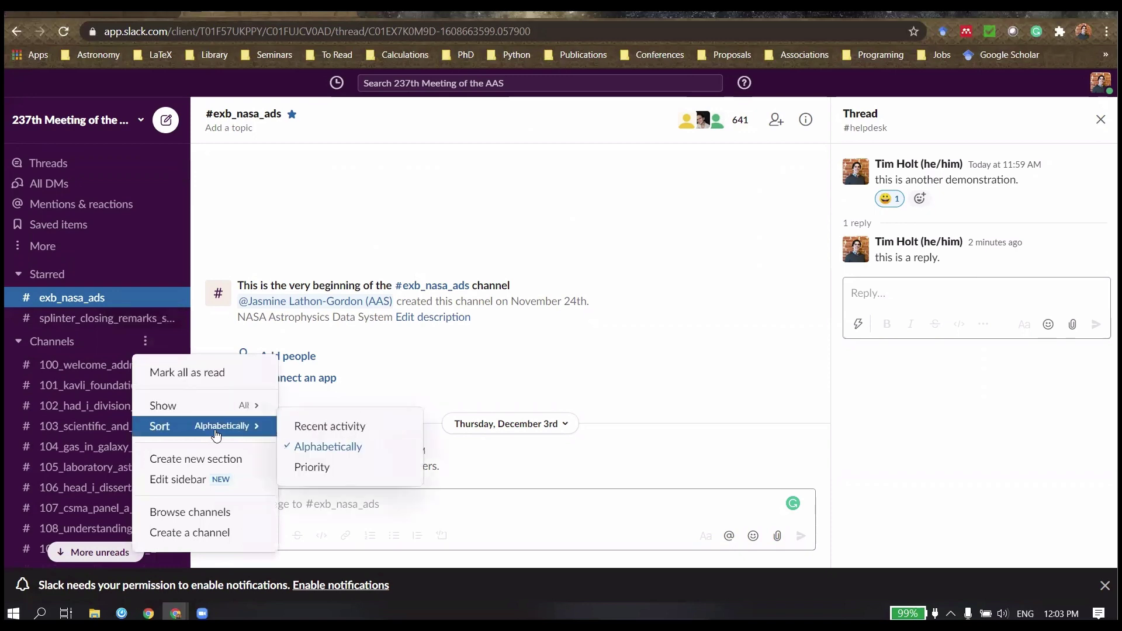
{"action": "left_click", "coordinate": [200, 461]}
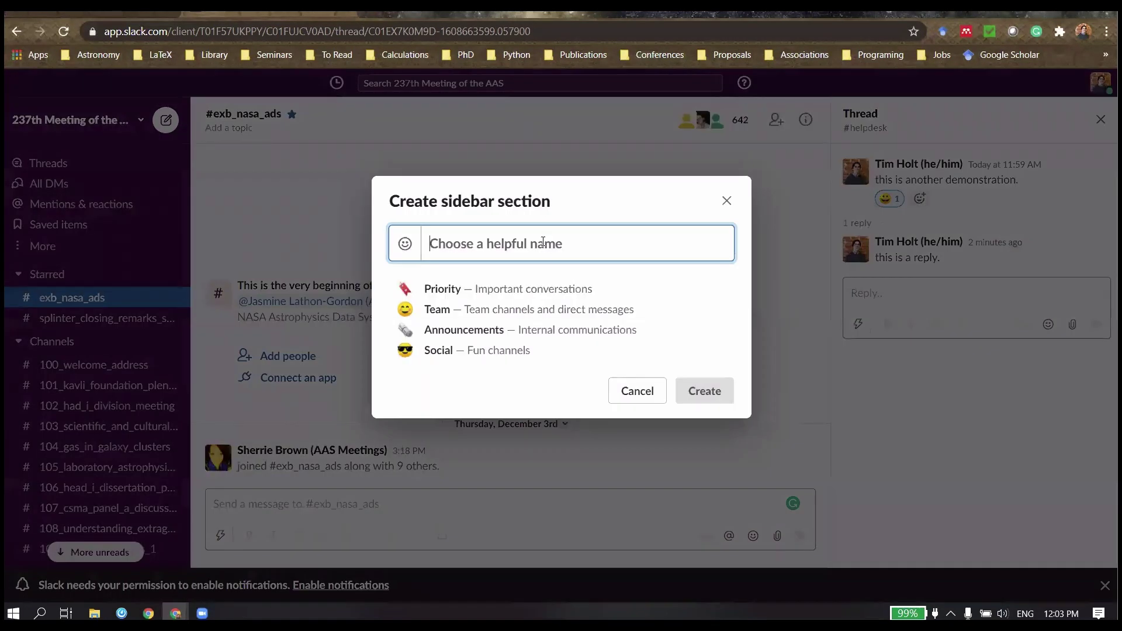
{"action": "type", "text": "Sp"}
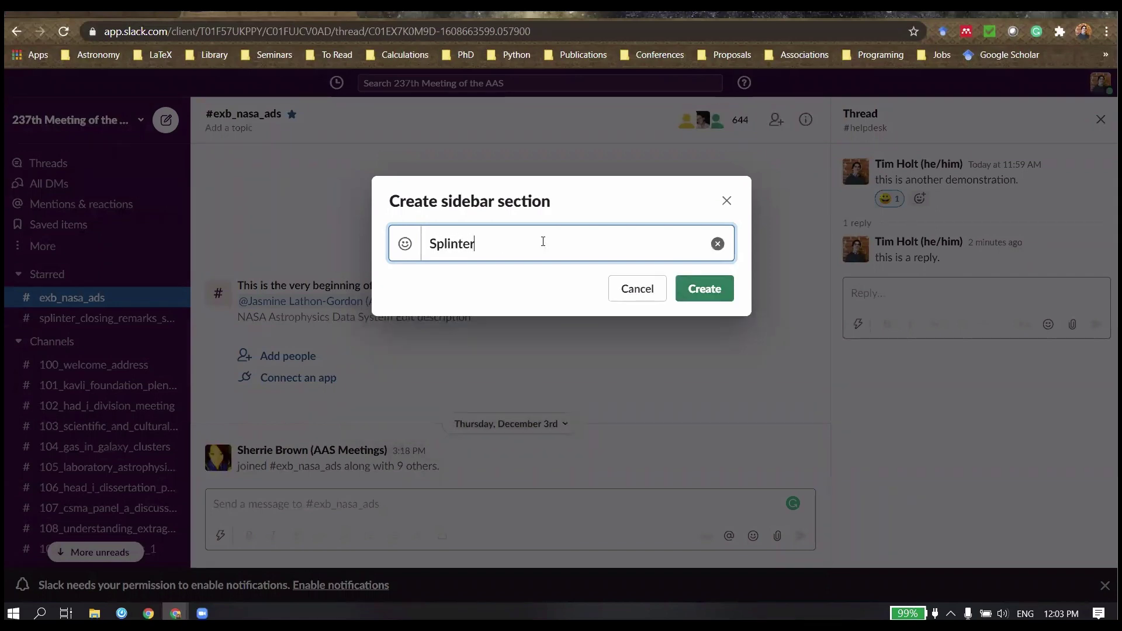
{"action": "type", "text": "linters"}
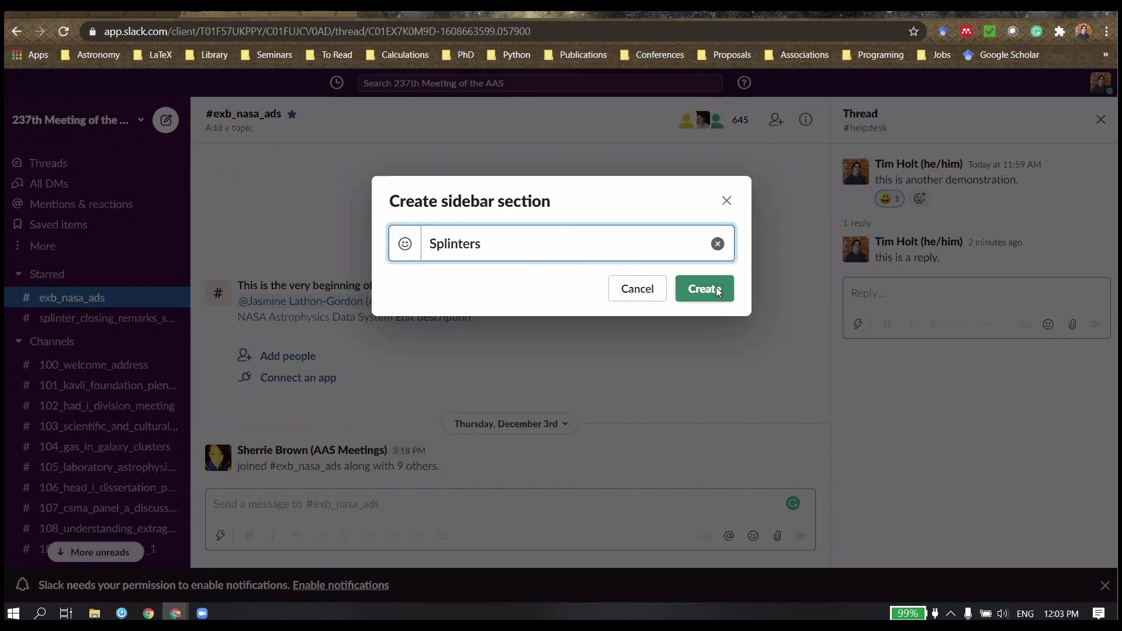
{"action": "left_click", "coordinate": [700, 288]}
Step: Drag splinter_closing_remarks_session and 100_welcome_address into Splinters, then reveal the slide's Direct messaging bullet
{"action": "scroll", "coordinate": [94, 333], "scroll_direction": "down", "scroll_amount": 15}
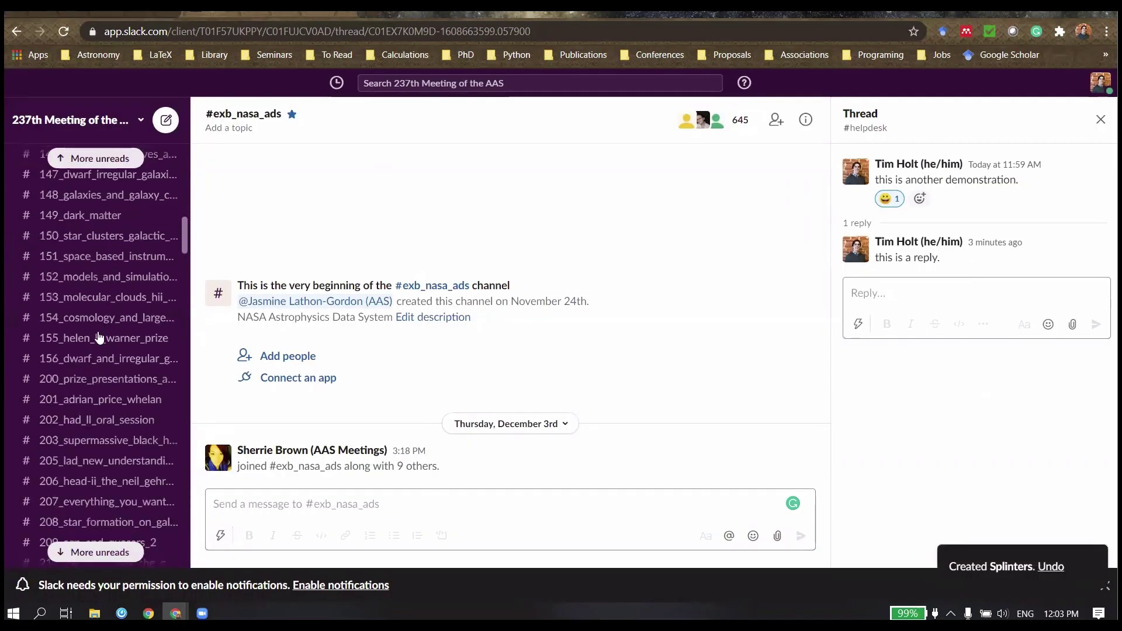
{"action": "scroll", "coordinate": [107, 334], "scroll_direction": "up", "scroll_amount": 15}
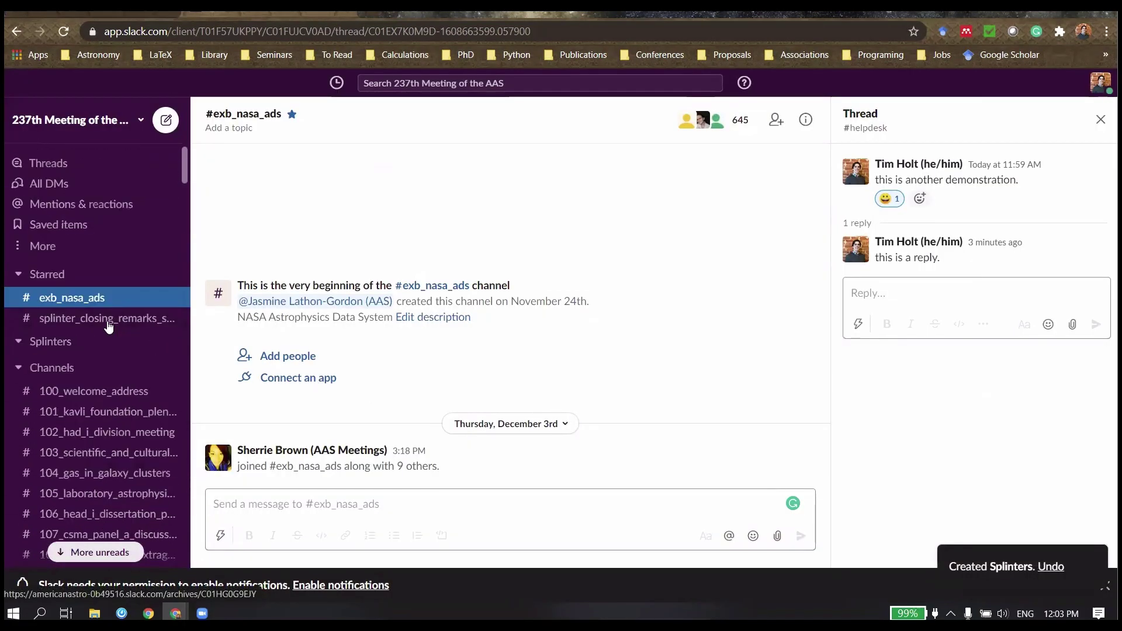
{"action": "left_click_drag", "start_coordinate": [112, 325], "coordinate": [103, 341]}
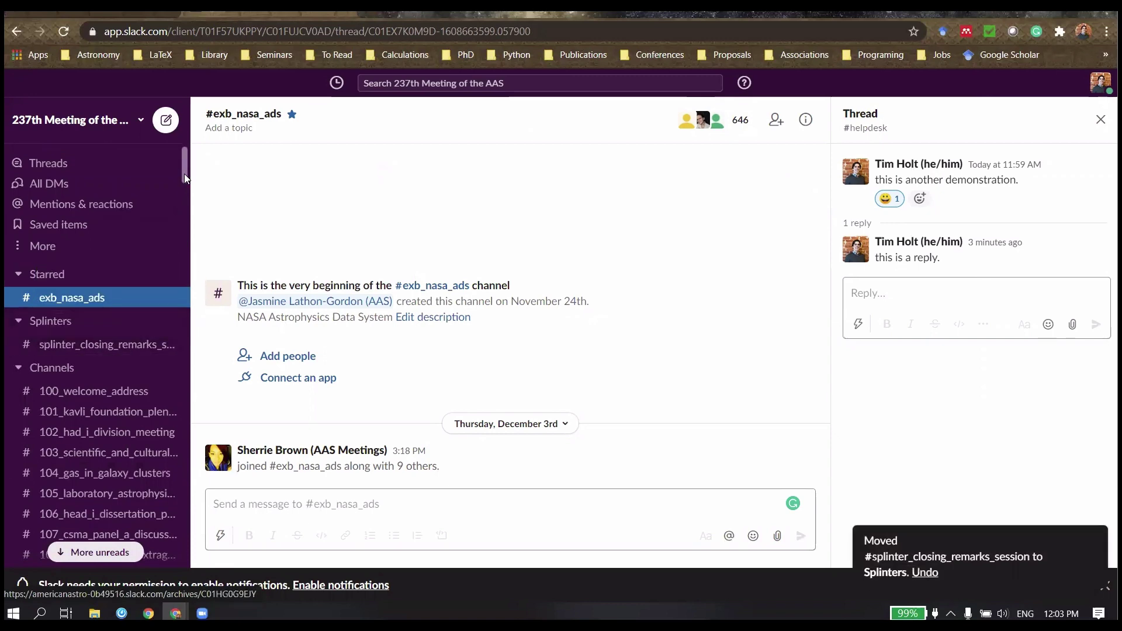
{"action": "scroll", "coordinate": [184, 177], "scroll_direction": "down", "scroll_amount": 3}
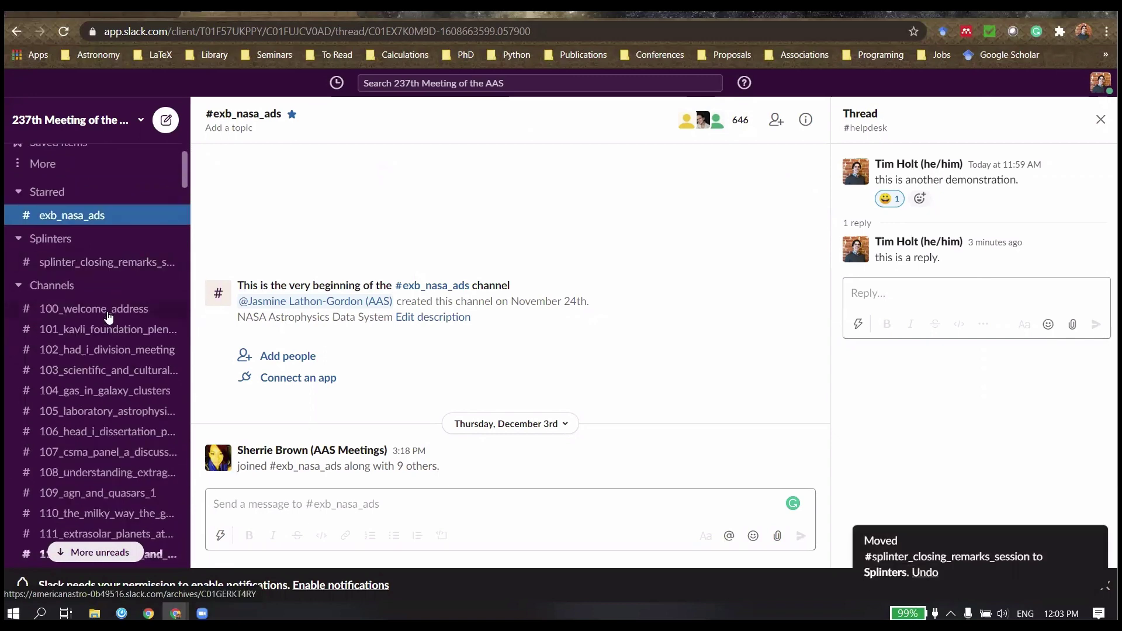
{"action": "left_click_drag", "start_coordinate": [109, 317], "coordinate": [148, 292]}
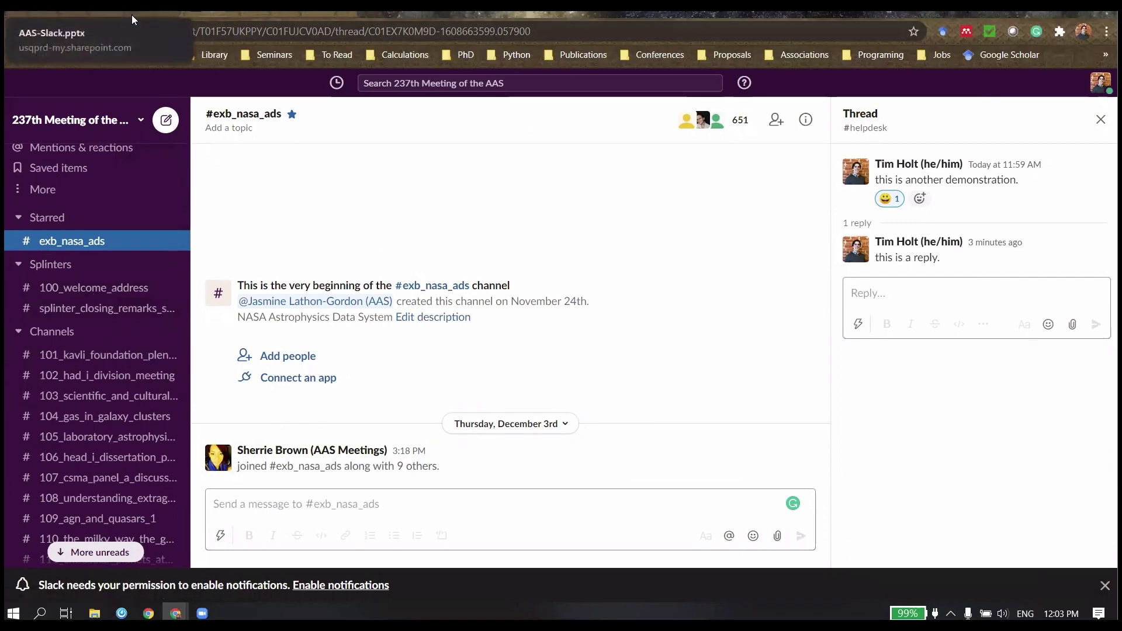
{"action": "left_click", "coordinate": [135, 15]}
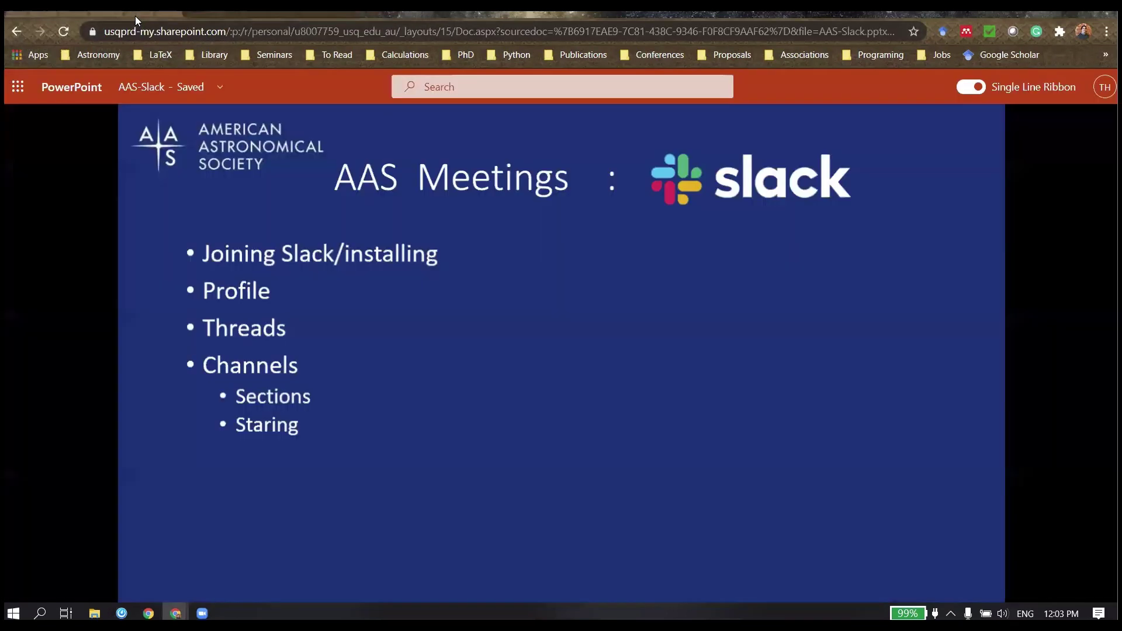
{"action": "left_click", "coordinate": [349, 270]}
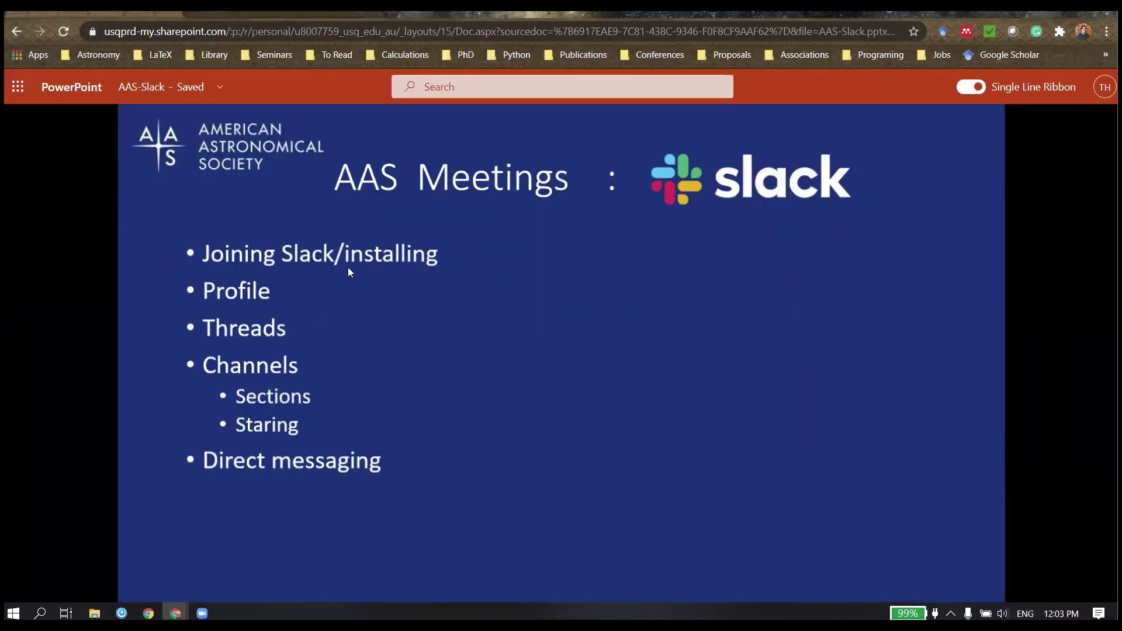
Step: Collapse the Channels section, open a teammate's DM, then show the All DMs list
{"action": "left_click", "coordinate": [300, 17]}
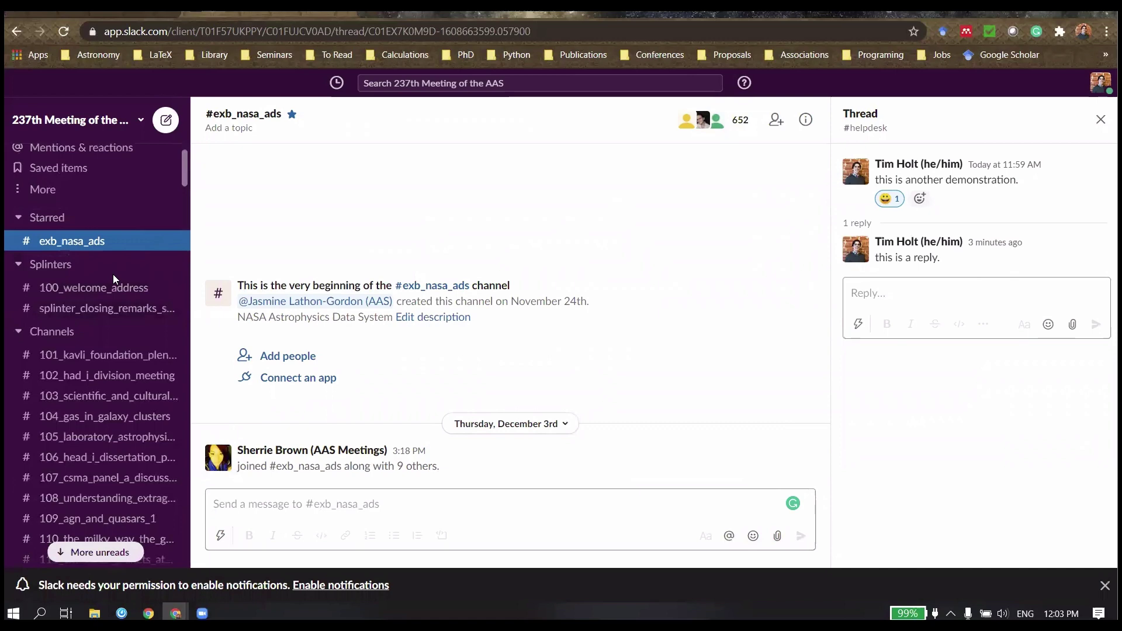
{"action": "left_click", "coordinate": [19, 332]}
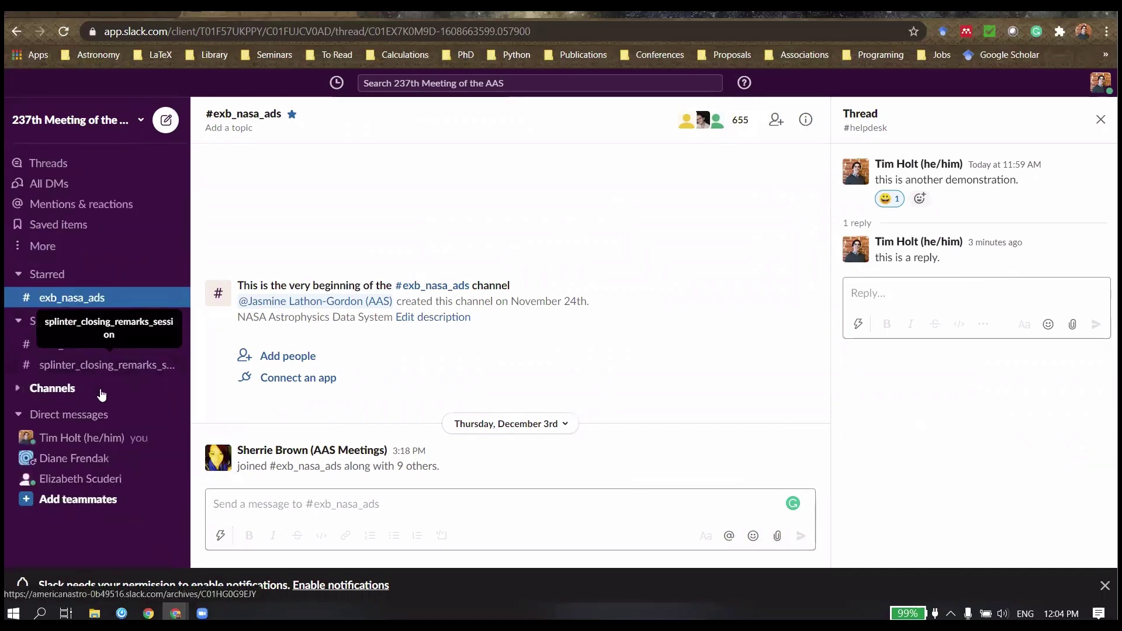
{"action": "left_click", "coordinate": [113, 487]}
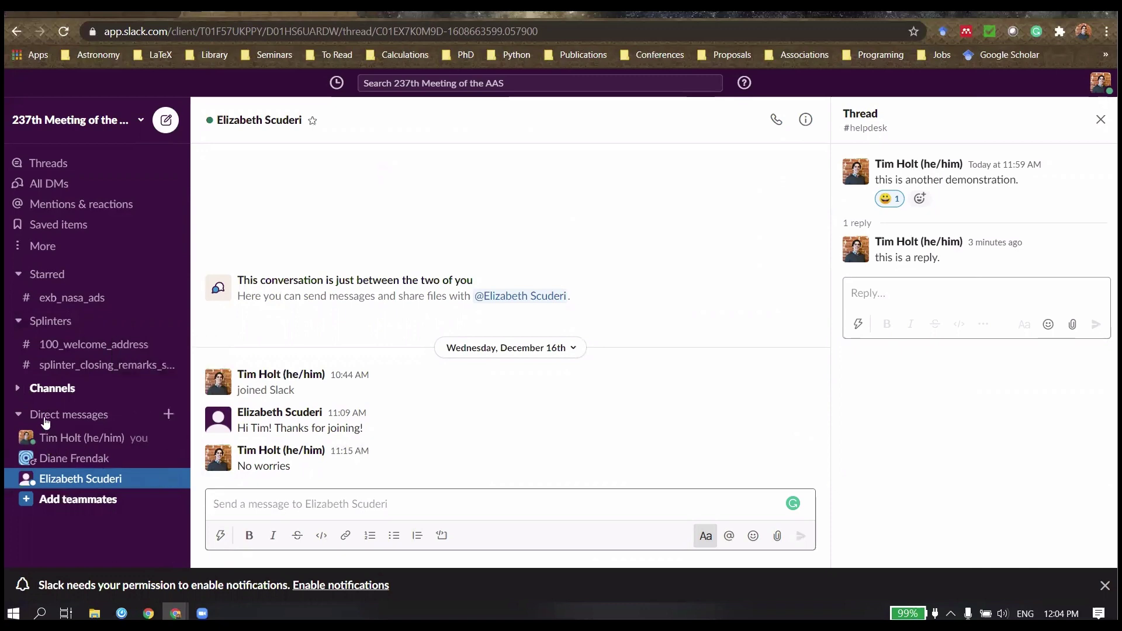
{"action": "left_click", "coordinate": [169, 416]}
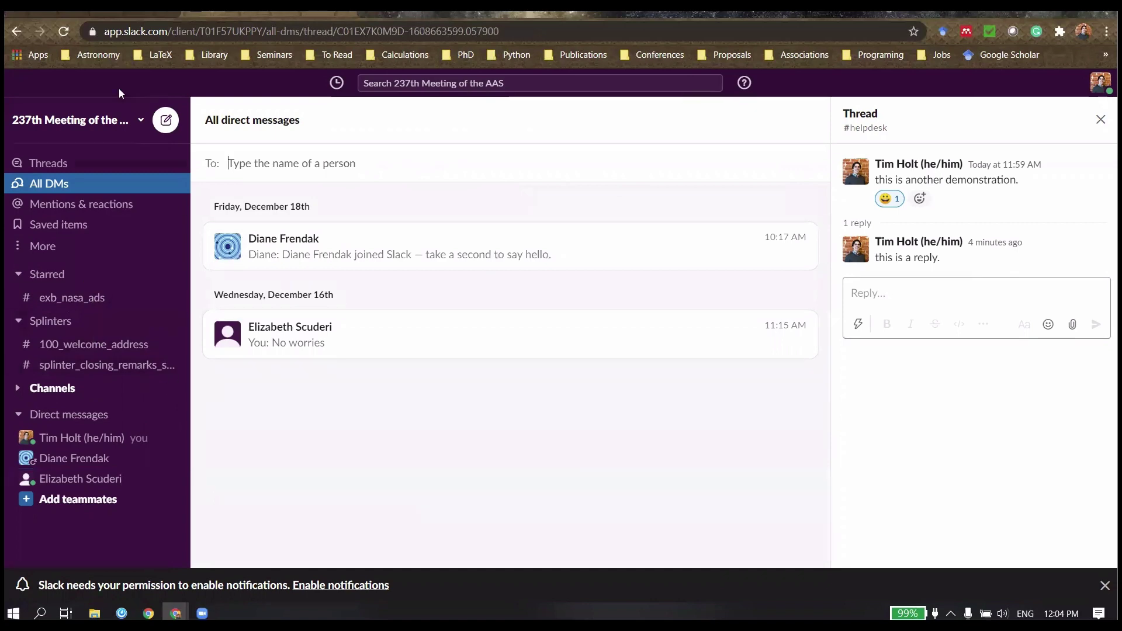
{"action": "left_click", "coordinate": [128, 16]}
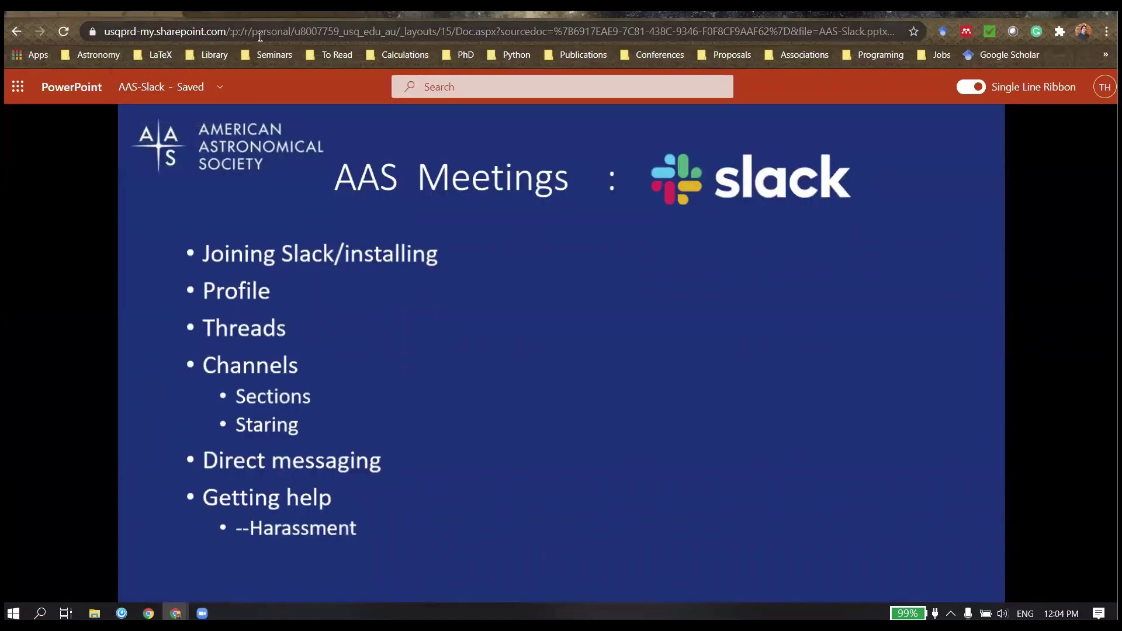
Step: Expand the Channels section, open #helpdesk, and scroll the sidebar back to the top
{"action": "left_click", "coordinate": [290, 16]}
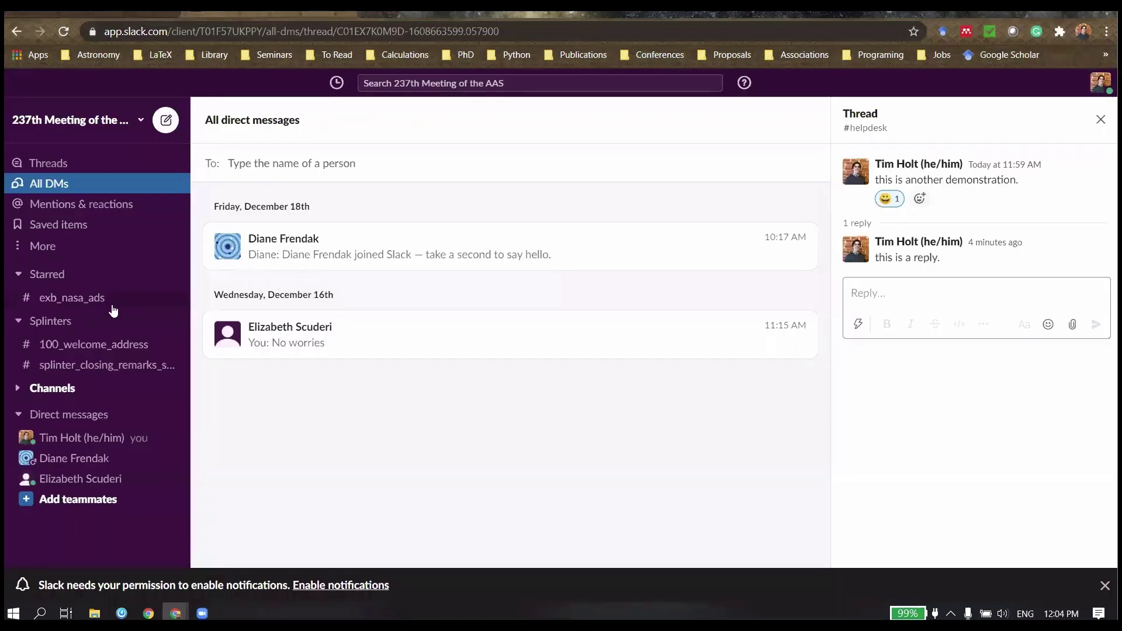
{"action": "left_click", "coordinate": [18, 388]}
{"action": "scroll", "coordinate": [87, 380], "scroll_direction": "down", "scroll_amount": 6}
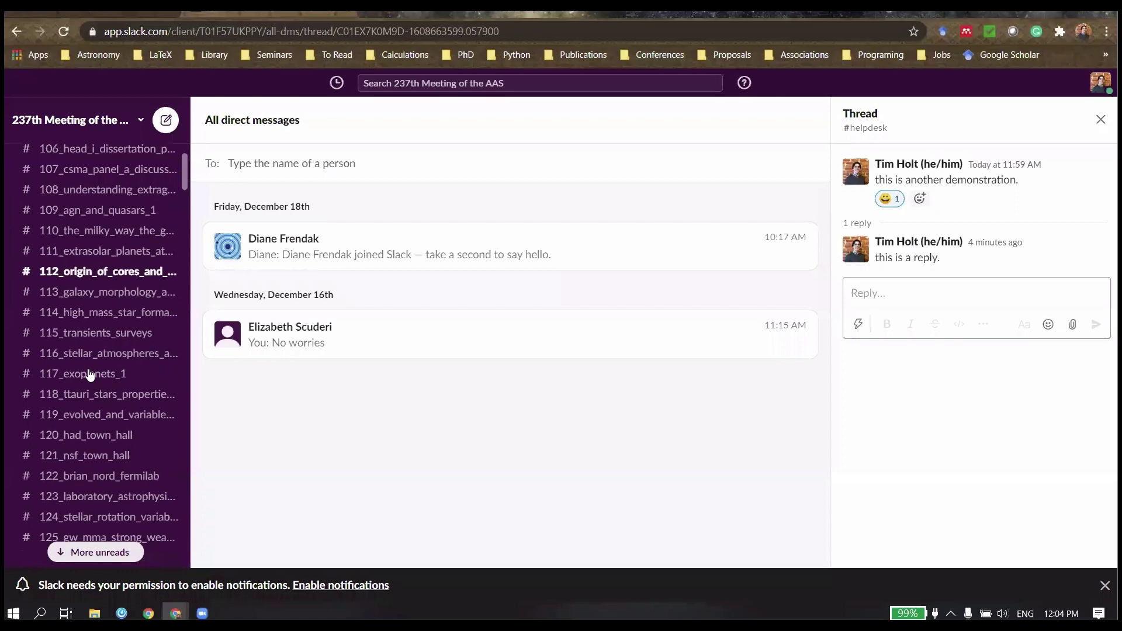
{"action": "scroll", "coordinate": [96, 363], "scroll_direction": "down", "scroll_amount": 20}
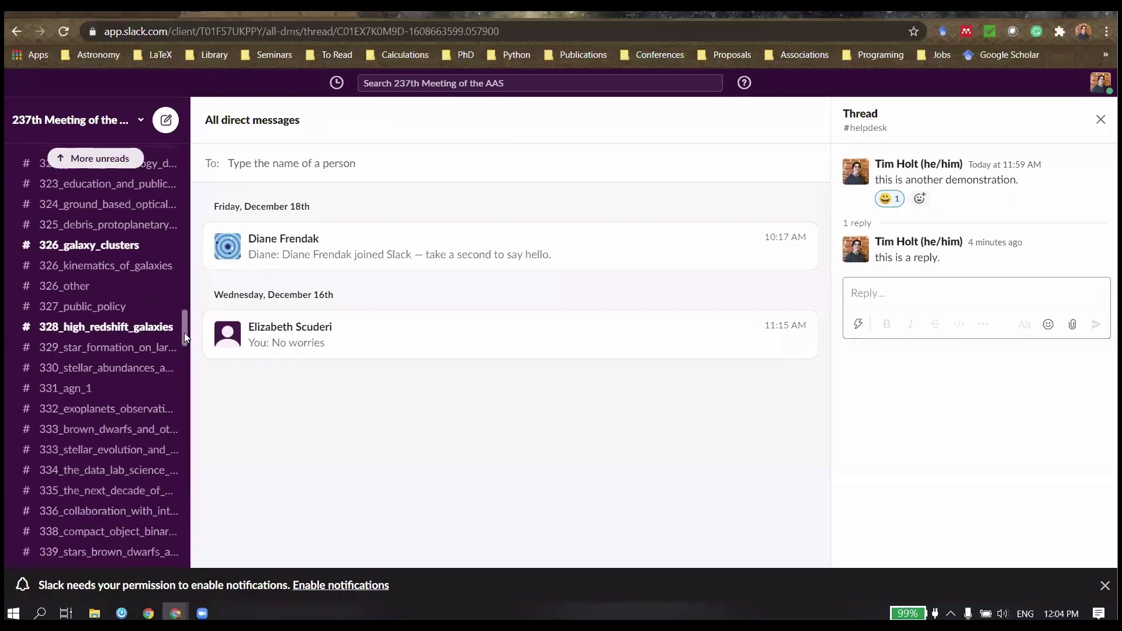
{"action": "left_click_drag", "start_coordinate": [184, 332], "coordinate": [184, 557]}
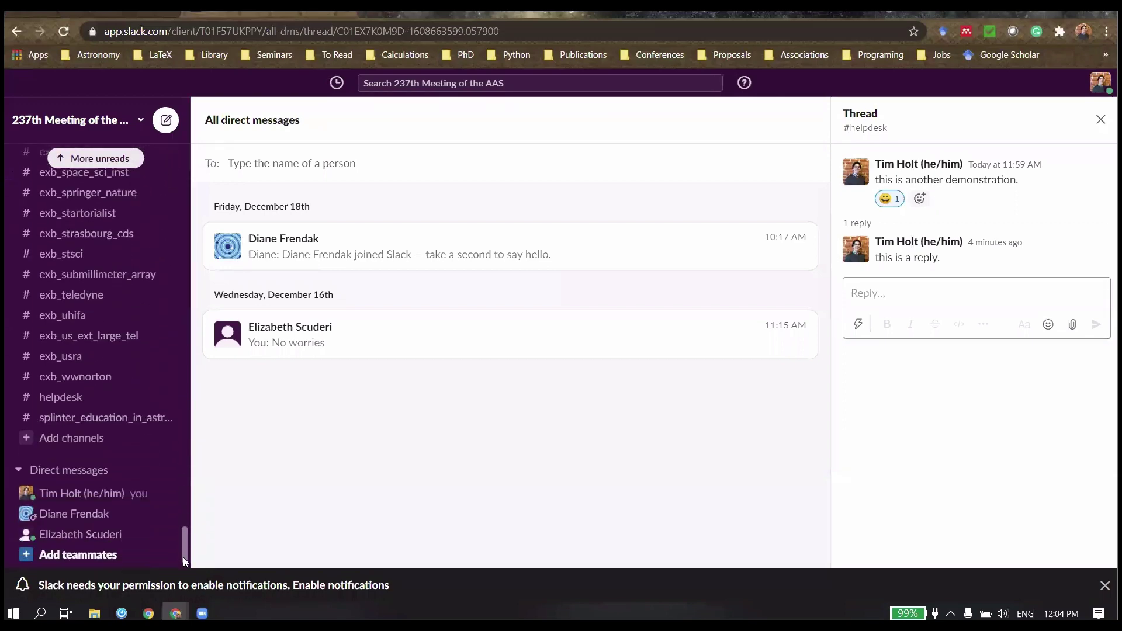
{"action": "left_click", "coordinate": [97, 391]}
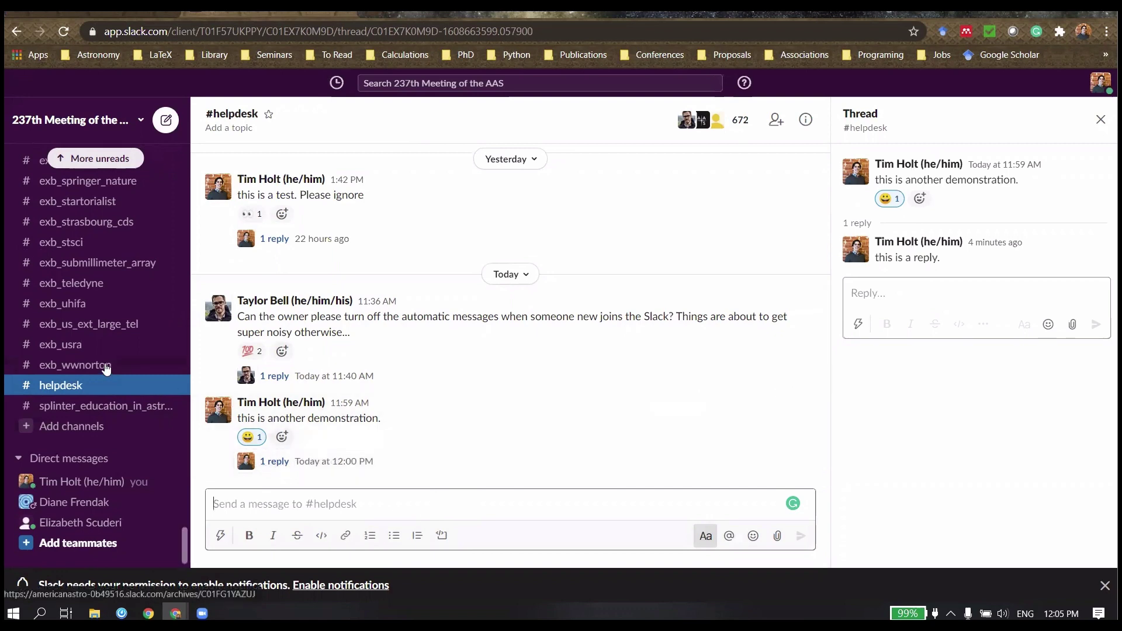
{"action": "scroll", "coordinate": [105, 368], "scroll_direction": "up", "scroll_amount": 1}
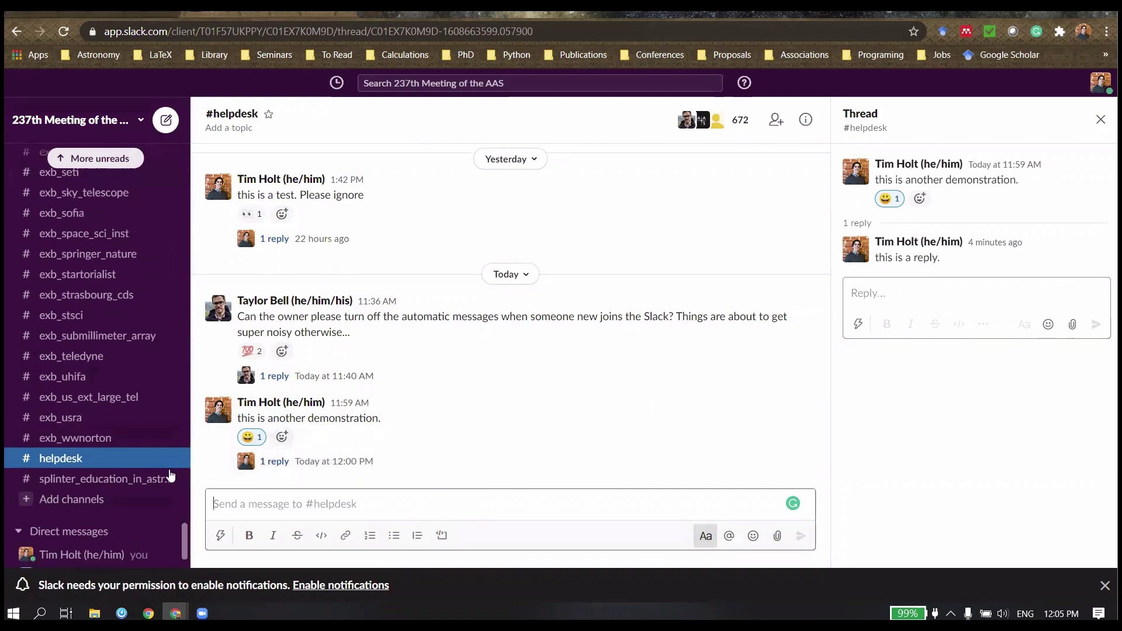
{"action": "scroll", "coordinate": [175, 538], "scroll_direction": "up", "scroll_amount": 1}
{"action": "left_click_drag", "start_coordinate": [185, 528], "coordinate": [185, 153]}
{"action": "scroll", "coordinate": [185, 153], "scroll_direction": "up", "scroll_amount": 1}
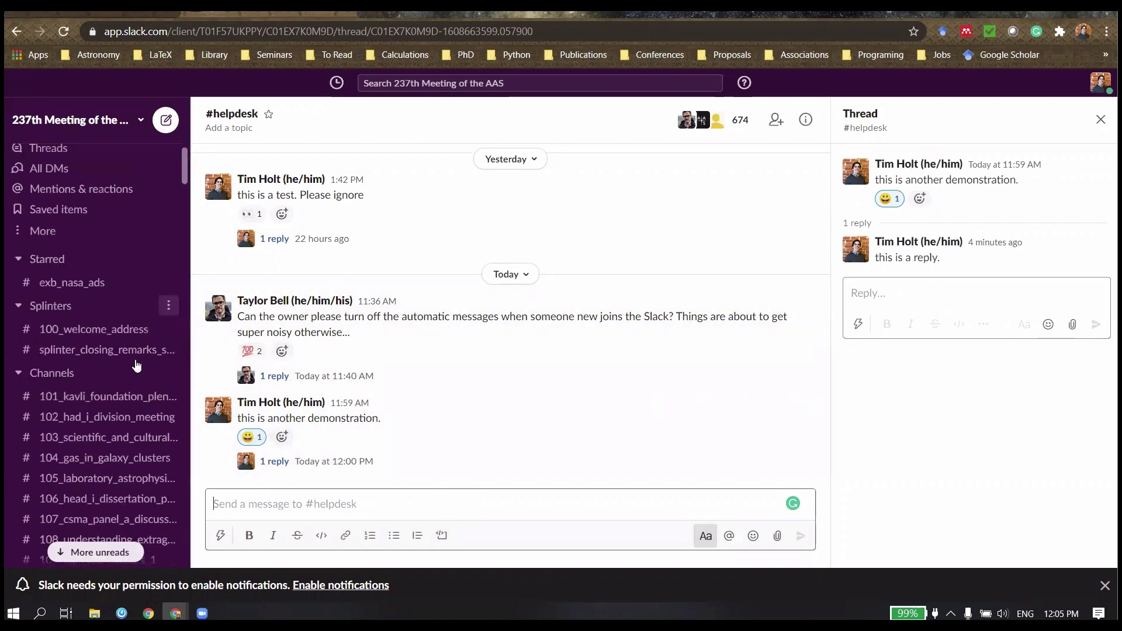
Step: Search the channel browser for 'har' and join #report-harassment
{"action": "left_click", "coordinate": [168, 377]}
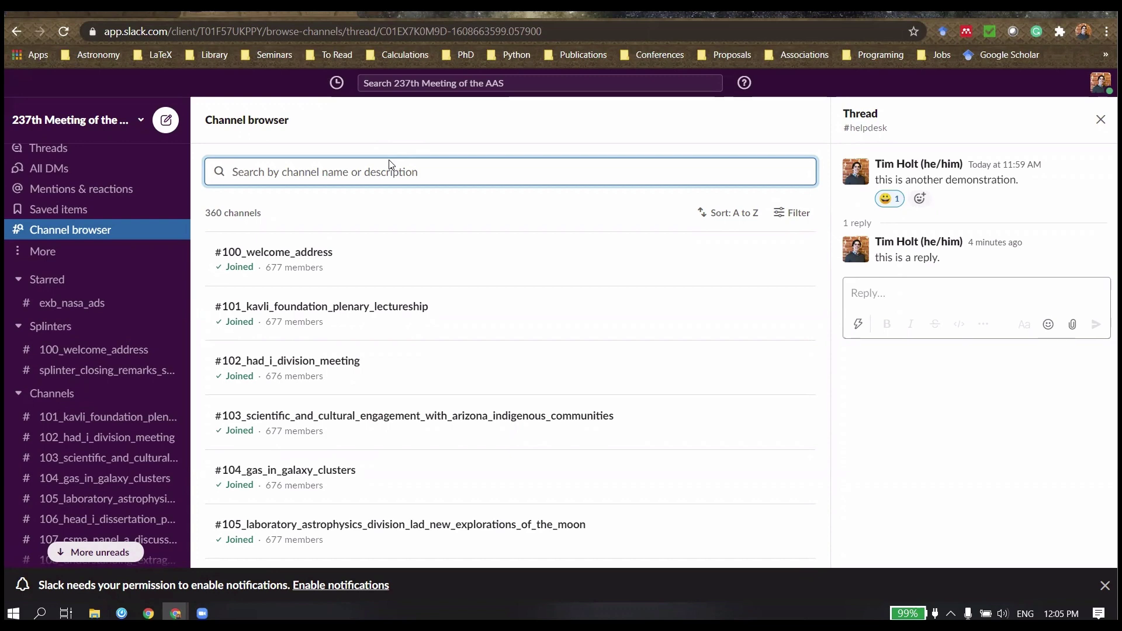
{"action": "type", "text": "harras"}
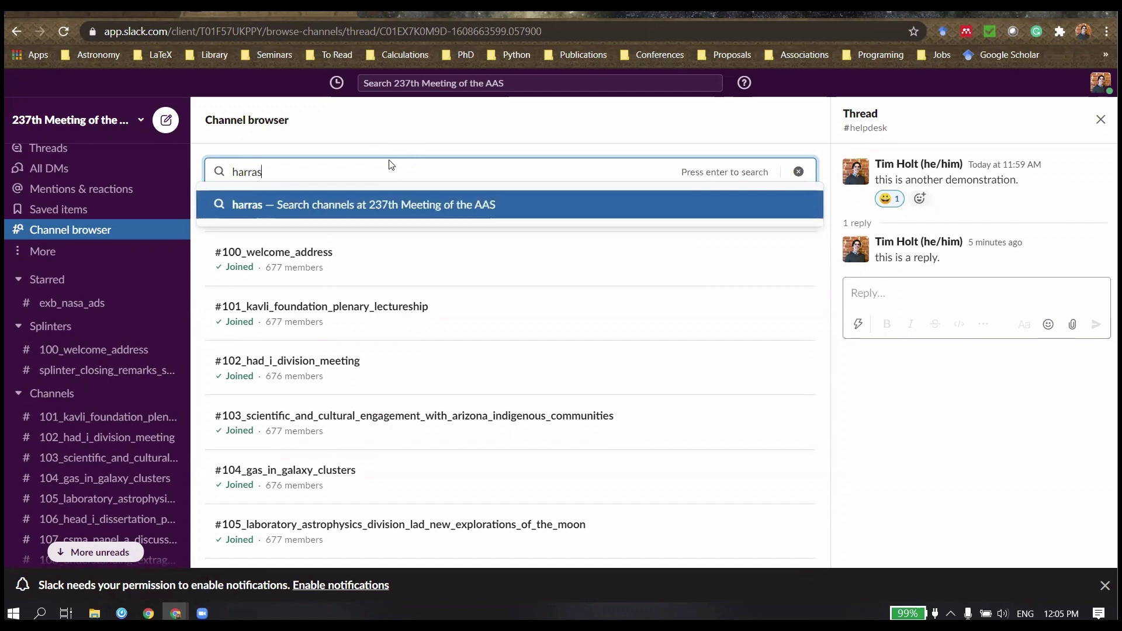
{"action": "key", "text": "Return"}
{"action": "key", "text": "BackSpace"}
{"action": "key", "text": "BackSpace"}
{"action": "key", "text": "BackSpace"}
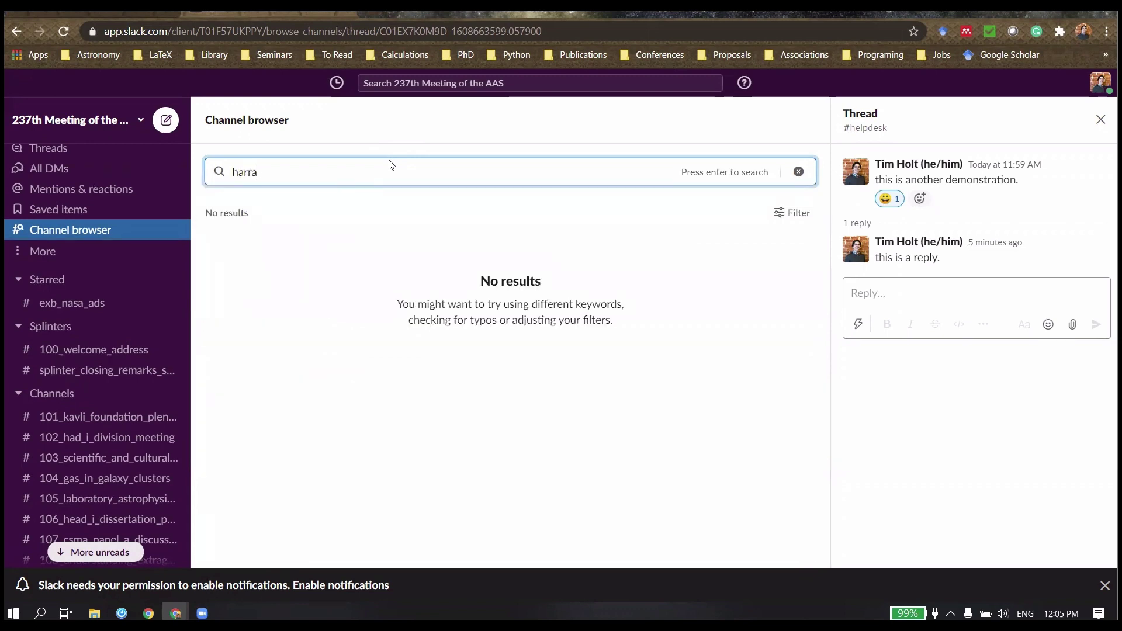
{"action": "key", "text": "Return"}
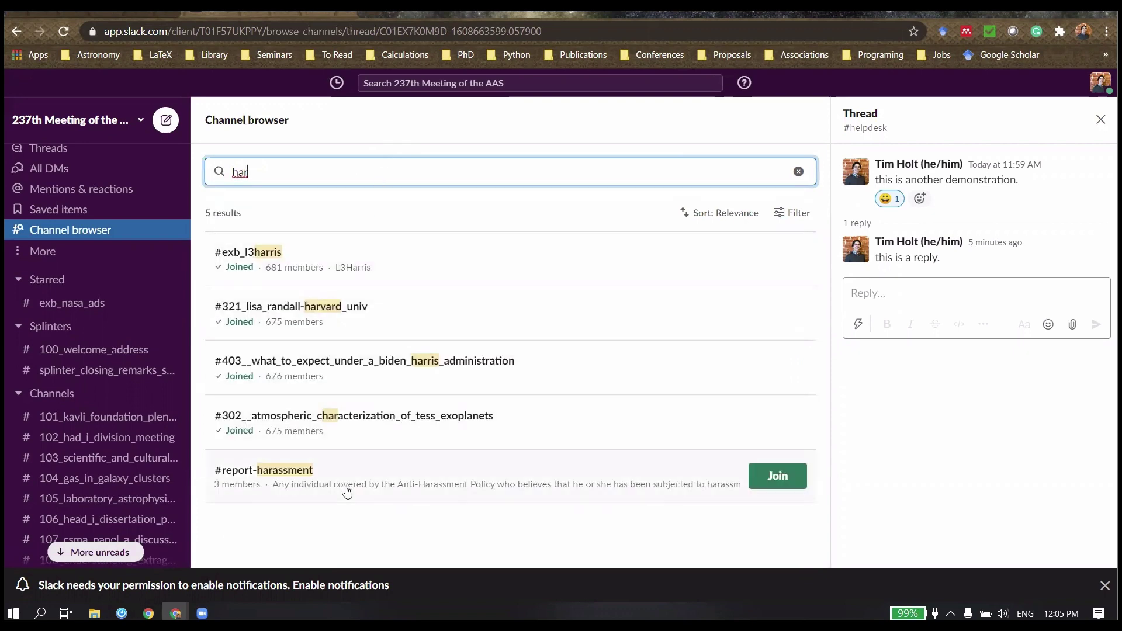
{"action": "left_click", "coordinate": [777, 476]}
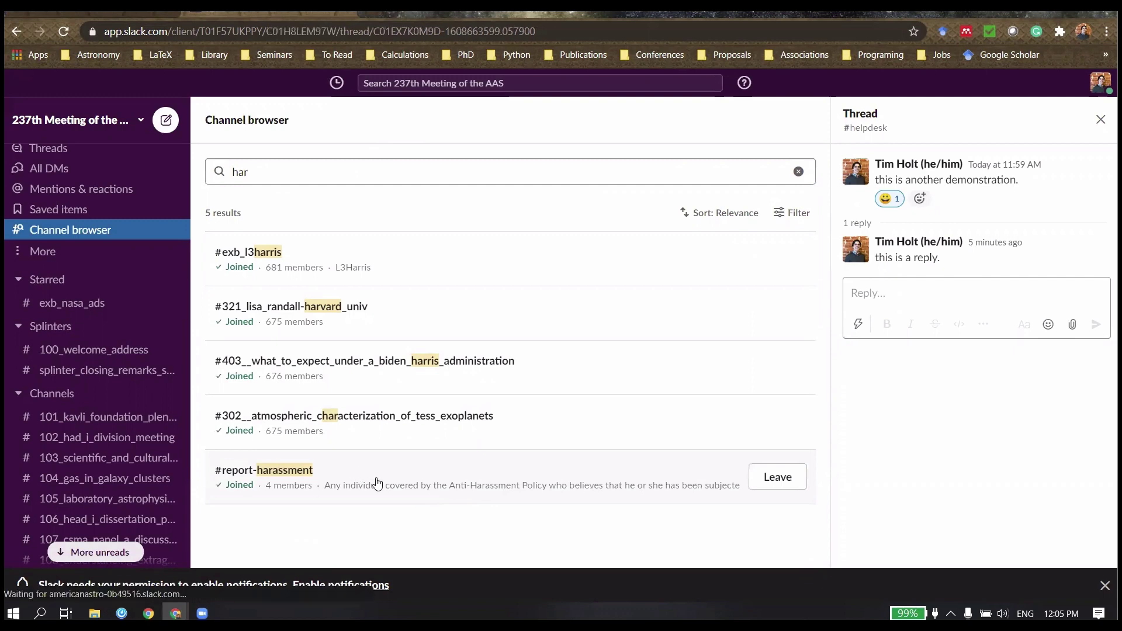
Step: Open #report-harassment to read its reporting guidance, then bring the PowerPoint slide forward
{"action": "left_click", "coordinate": [356, 472]}
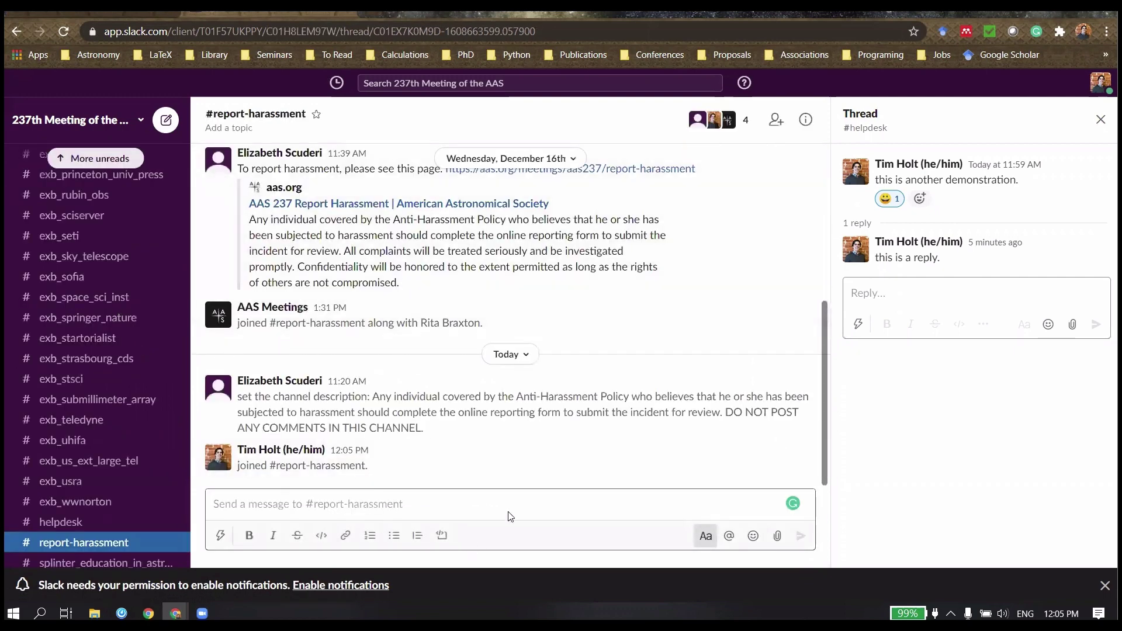
{"action": "scroll", "coordinate": [476, 438], "scroll_direction": "up", "scroll_amount": 5}
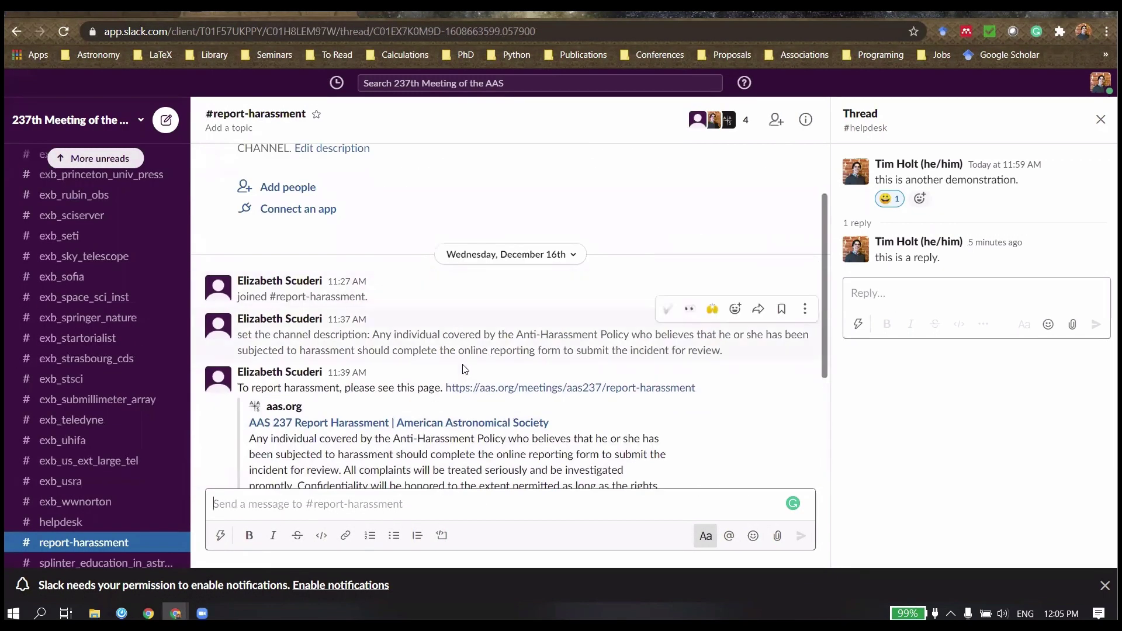
{"action": "scroll", "coordinate": [465, 370], "scroll_direction": "down", "scroll_amount": 5}
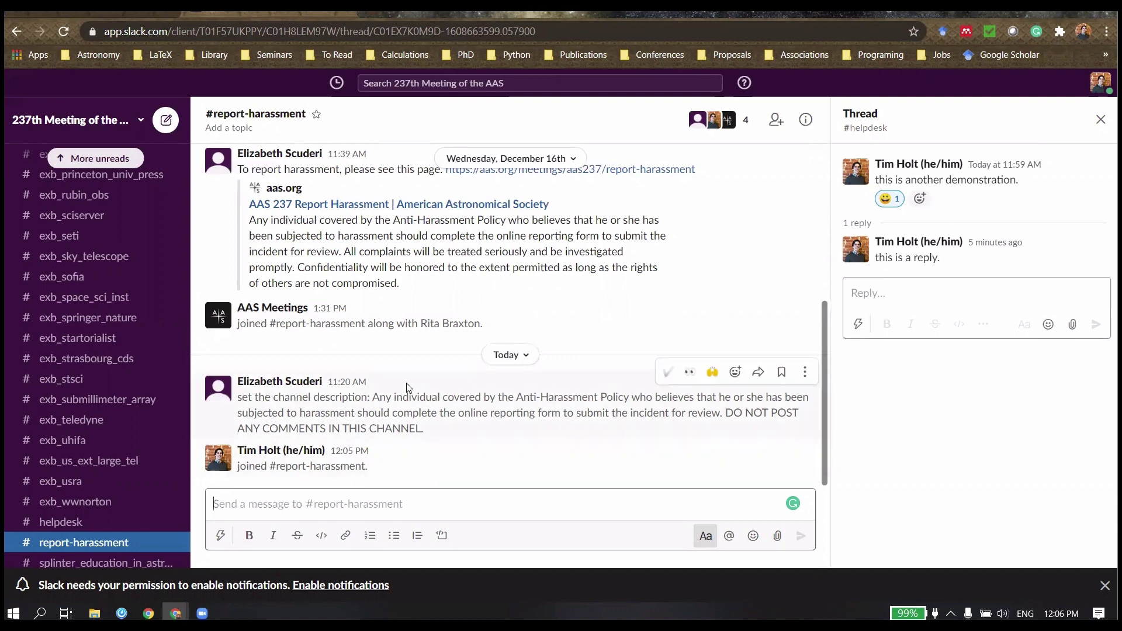
{"action": "left_click", "coordinate": [106, 12]}
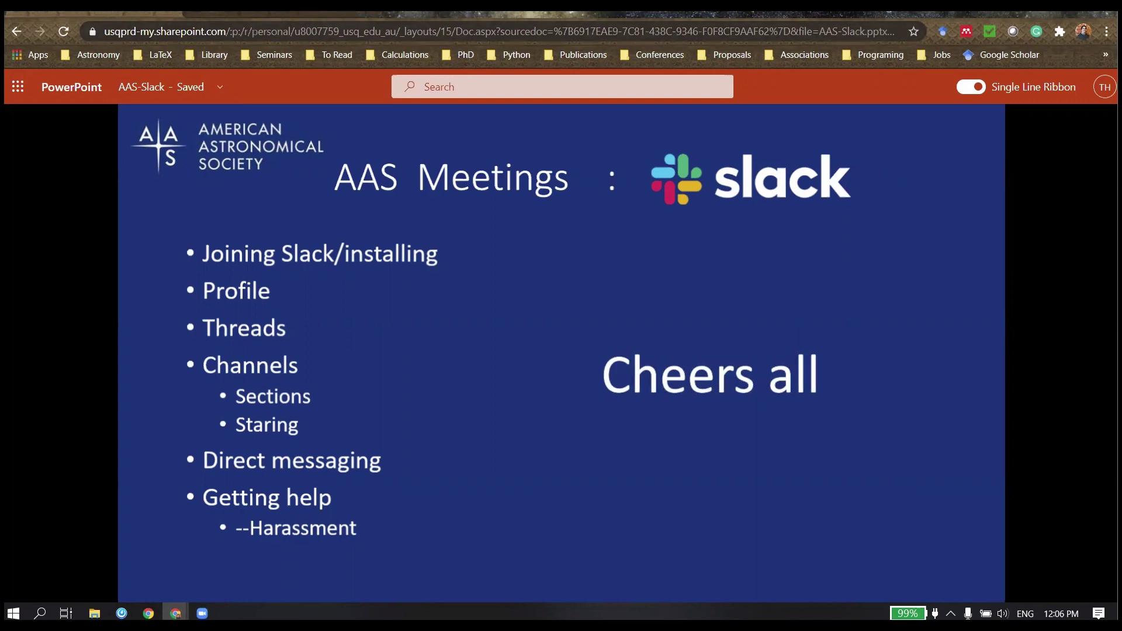
{"action": "key", "text": "ctrl+Tab"}
{"action": "scroll", "coordinate": [83, 388], "scroll_direction": "down", "scroll_amount": 2}
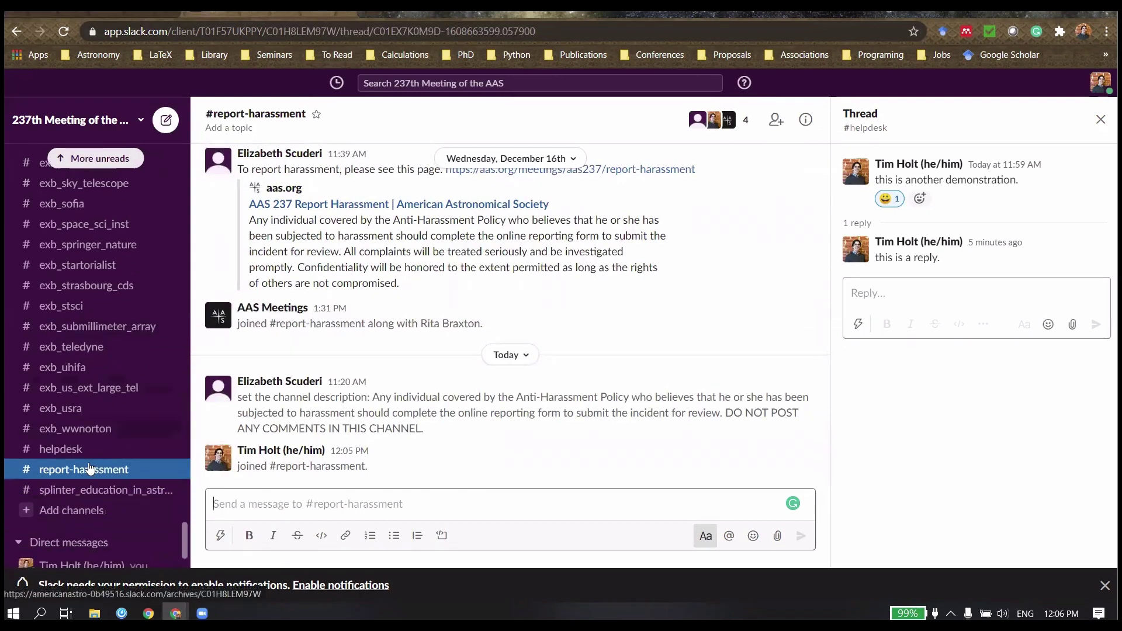
{"action": "left_click", "coordinate": [83, 449]}
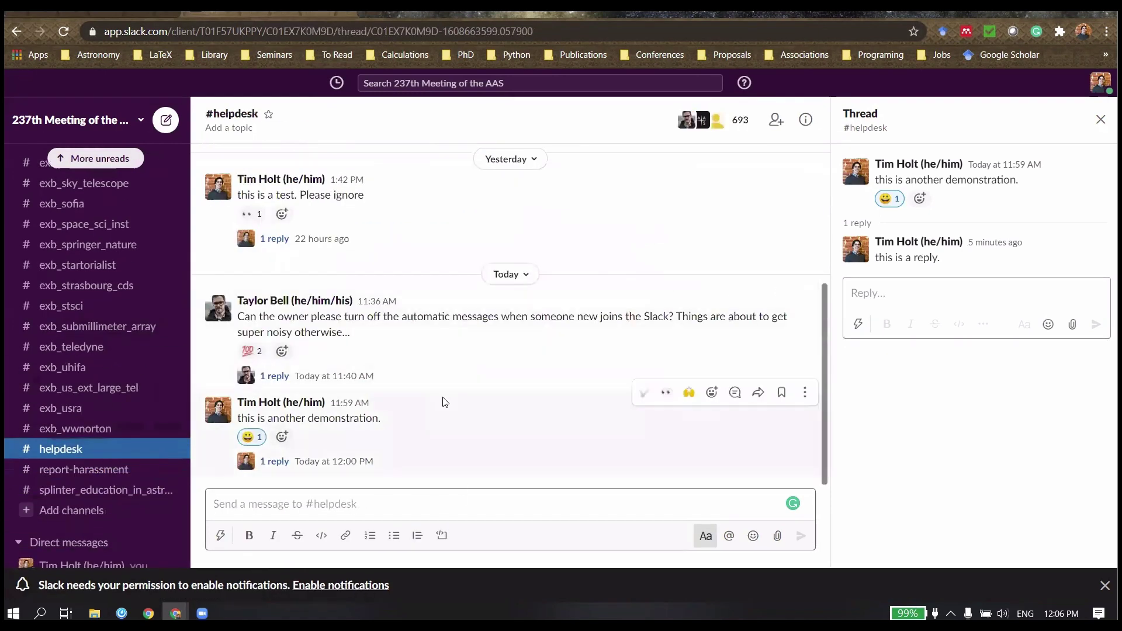
{"action": "scroll", "coordinate": [442, 401], "scroll_direction": "up", "scroll_amount": 5}
{"action": "scroll", "coordinate": [443, 401], "scroll_direction": "down", "scroll_amount": 5}
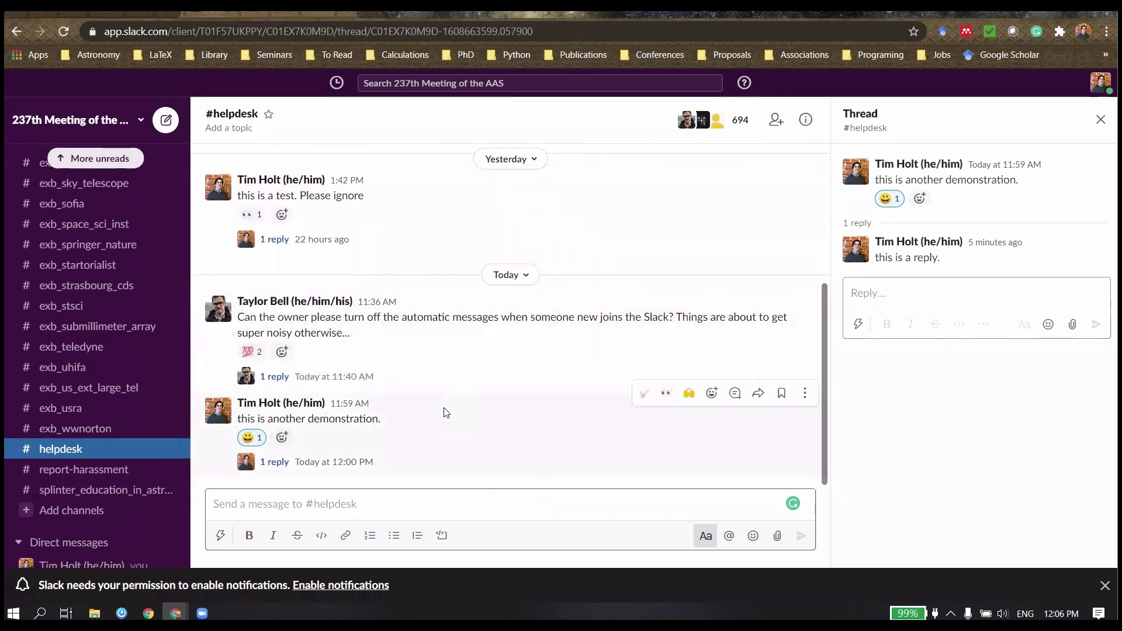
{"action": "left_click", "coordinate": [136, 13]}
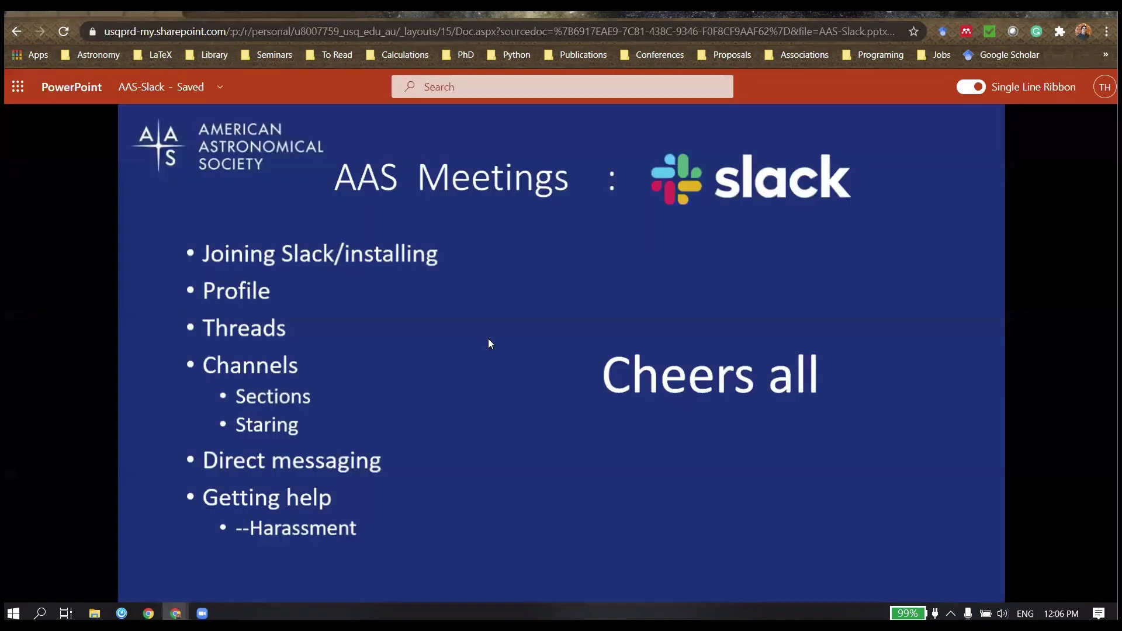